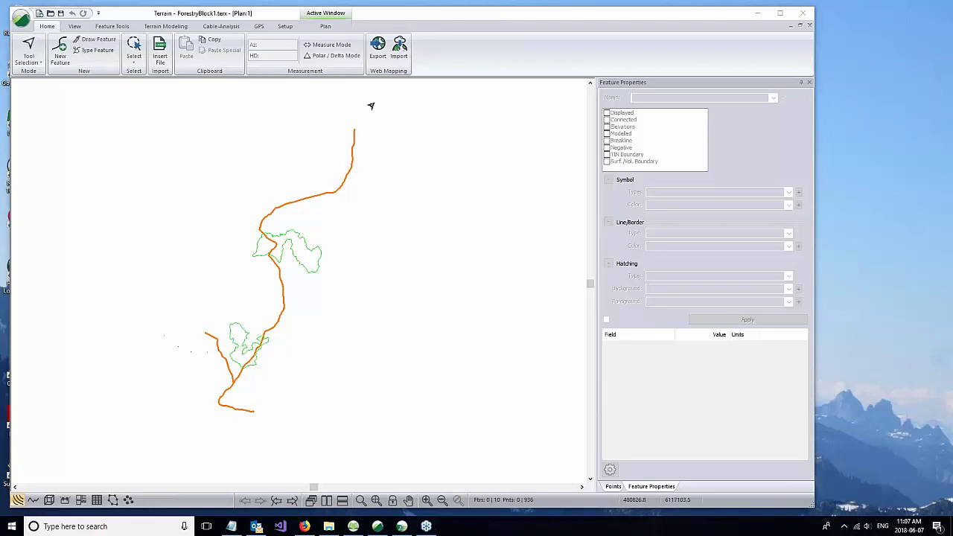
# Open the Terrain module setup and examine the available coordinate projections without choosing a different one
pyautogui.click(287, 27)
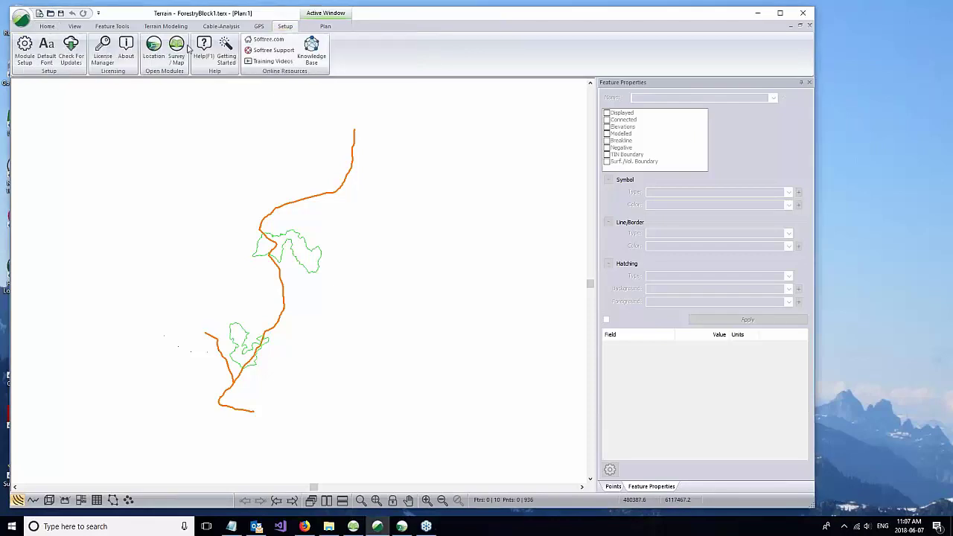
pyautogui.click(25, 49)
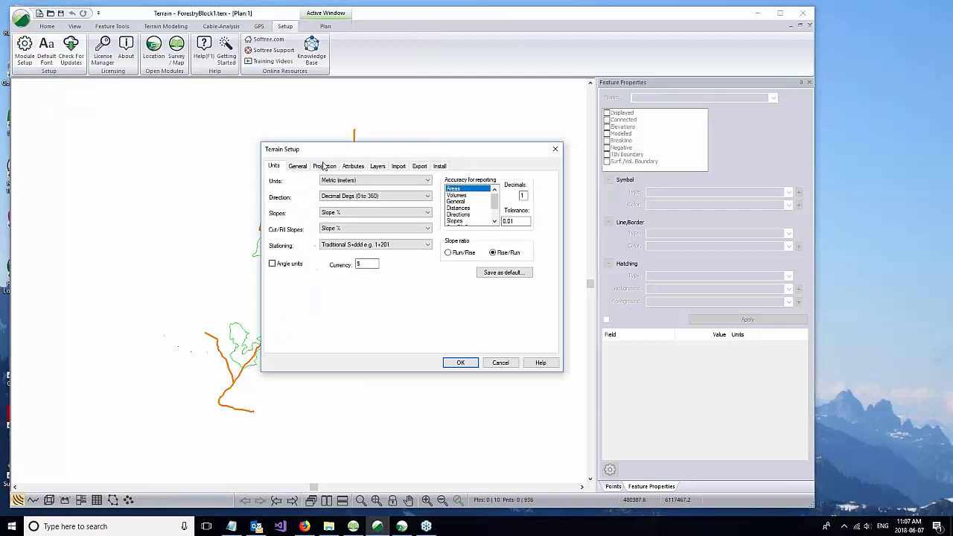
pyautogui.click(323, 165)
pyautogui.moveTo(388, 153); pyautogui.dragTo(554, 140)
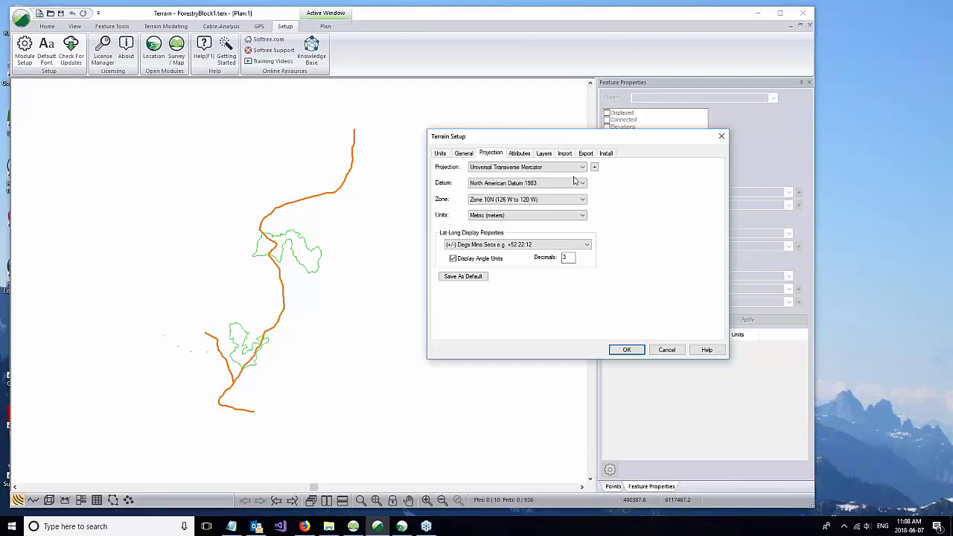
pyautogui.click(567, 170)
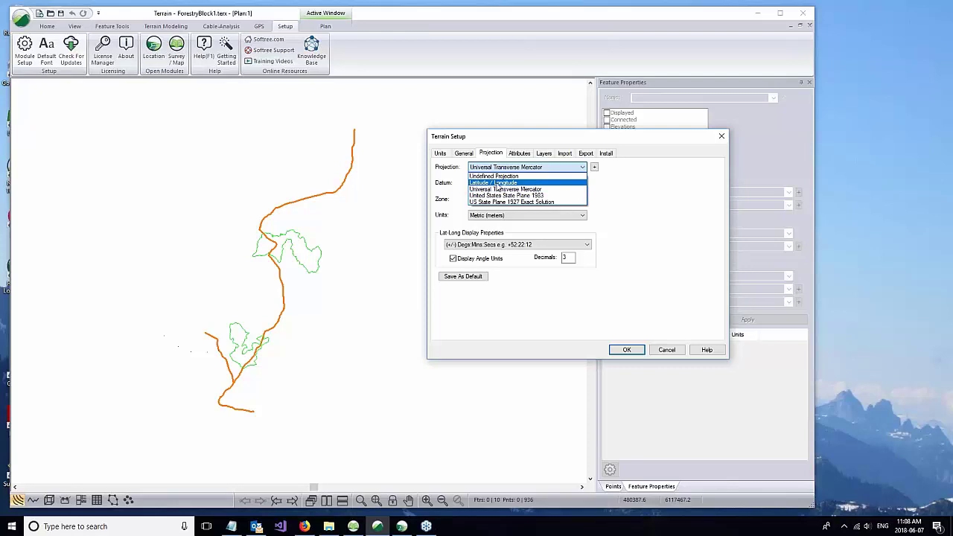
pyautogui.click(617, 212)
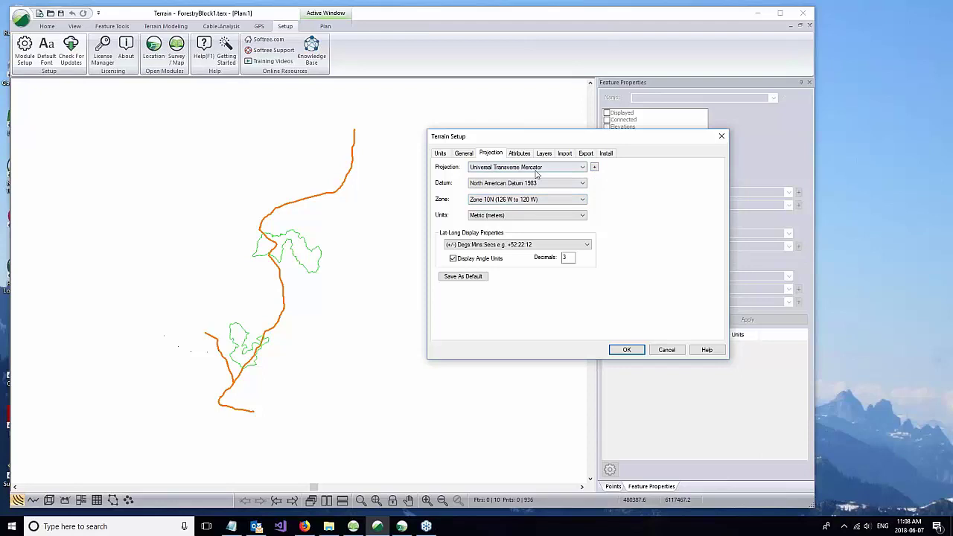
# Browse the list of UTM zones in the projection settings, keeping the current zone, and cancel the setup
pyautogui.click(491, 200)
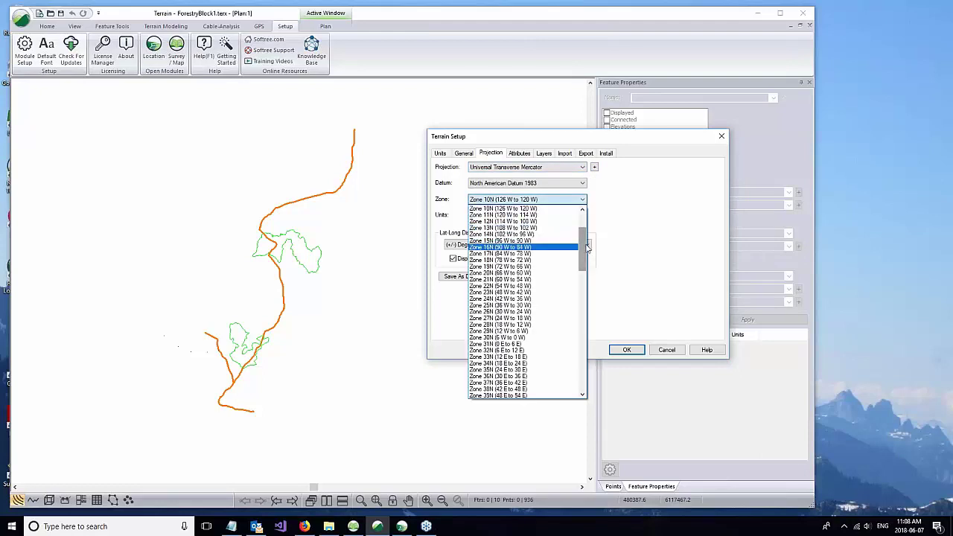
pyautogui.scroll(2, 587, 246)
pyautogui.scroll(-2, 586, 247)
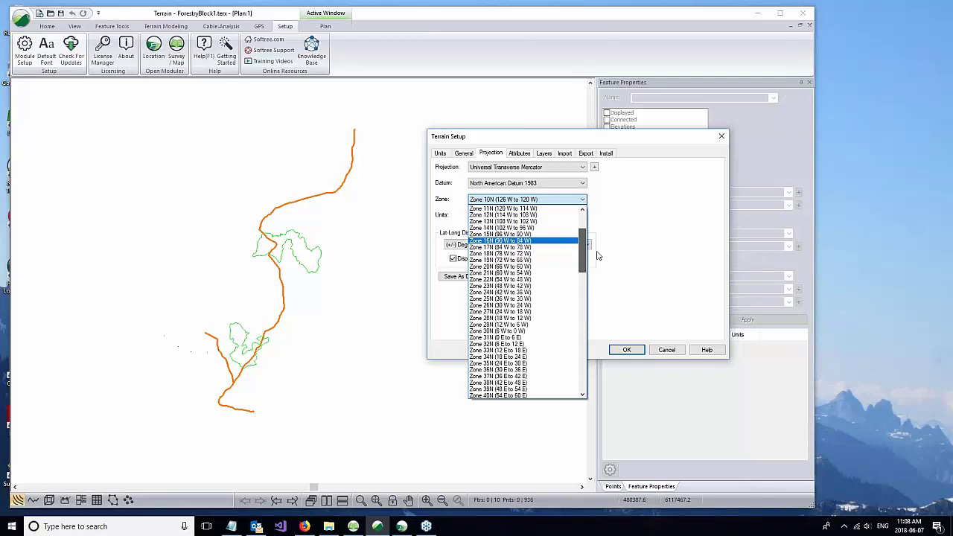
pyautogui.click(633, 249)
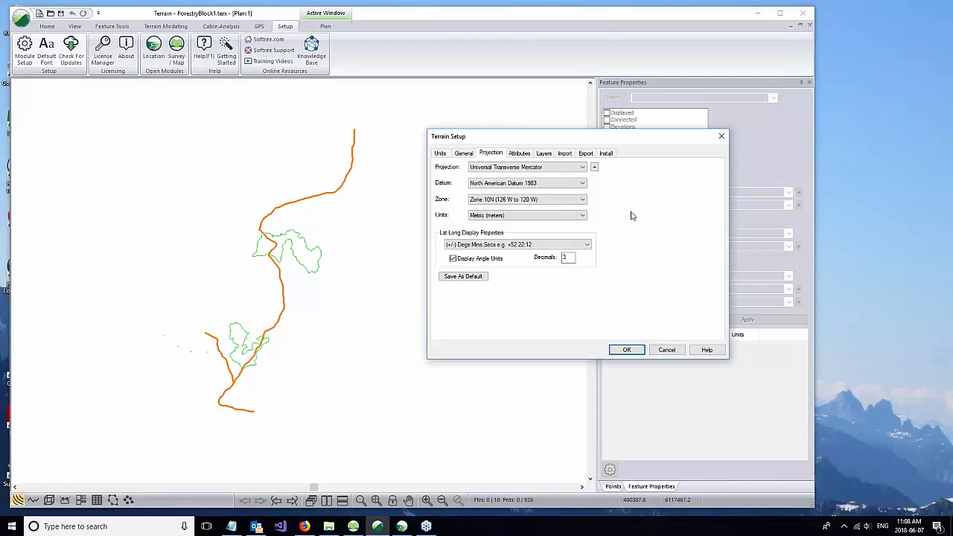
pyautogui.click(667, 351)
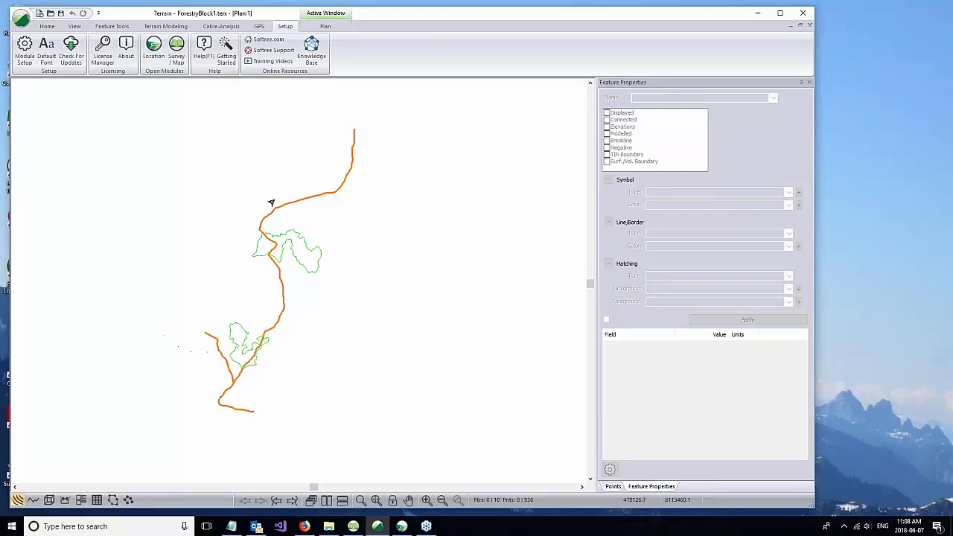
# Export all features of the forestry block to Google Earth
pyautogui.click(47, 29)
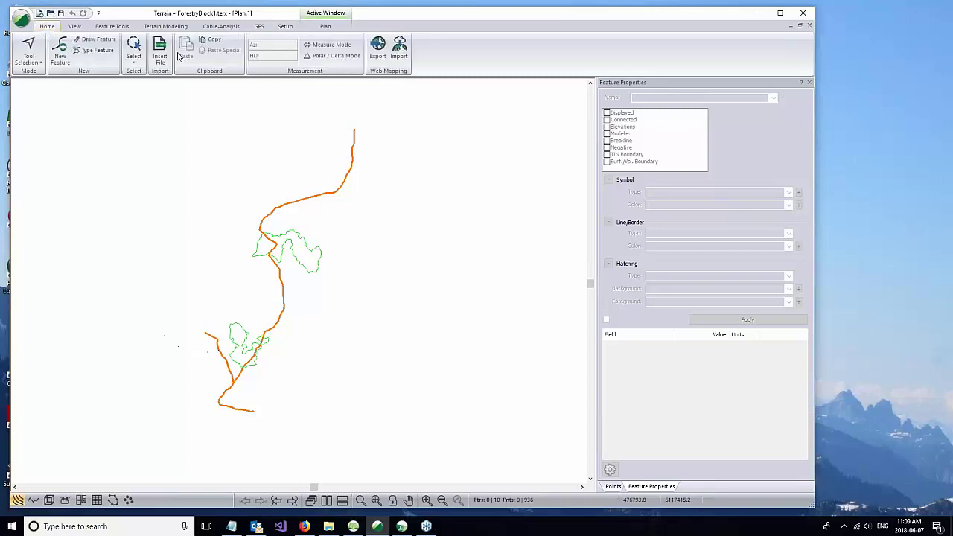
pyautogui.click(380, 53)
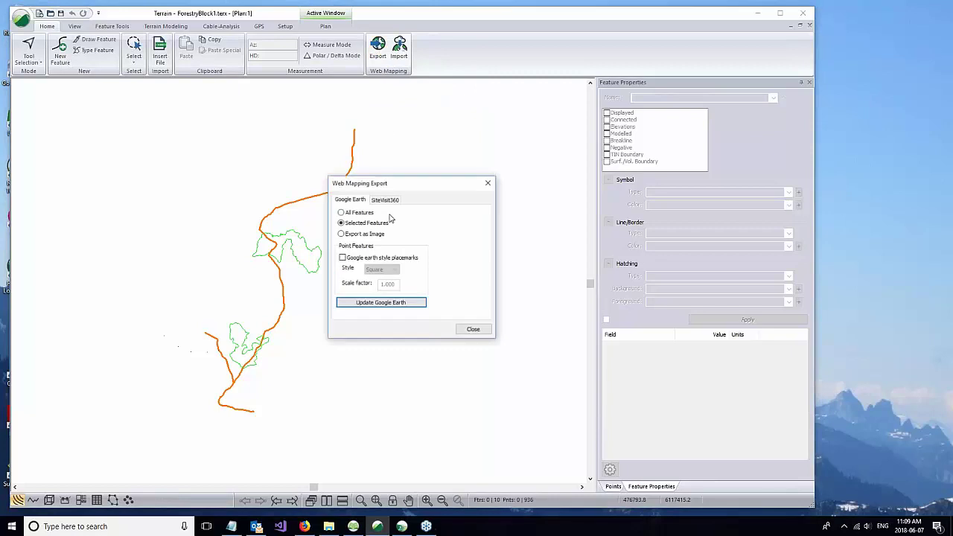
pyautogui.click(354, 216)
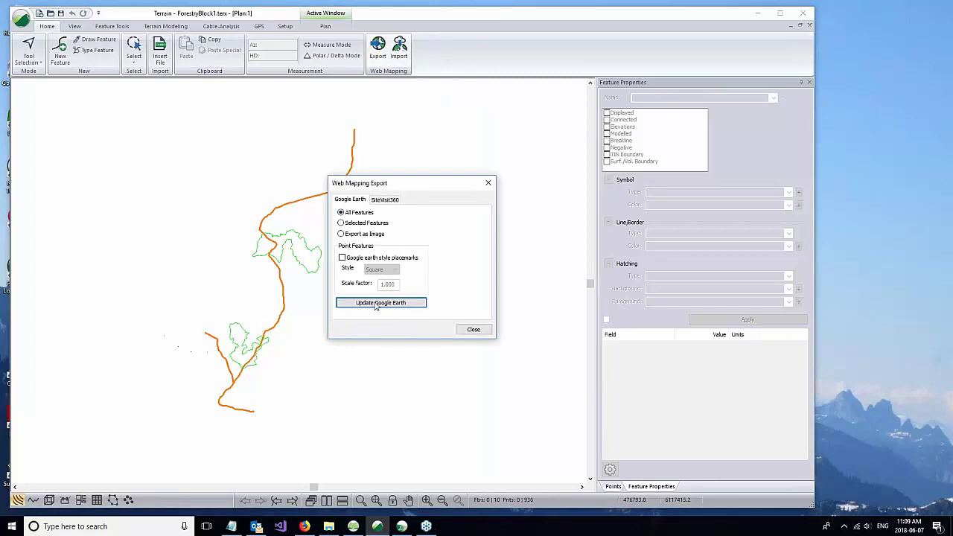
pyautogui.click(376, 304)
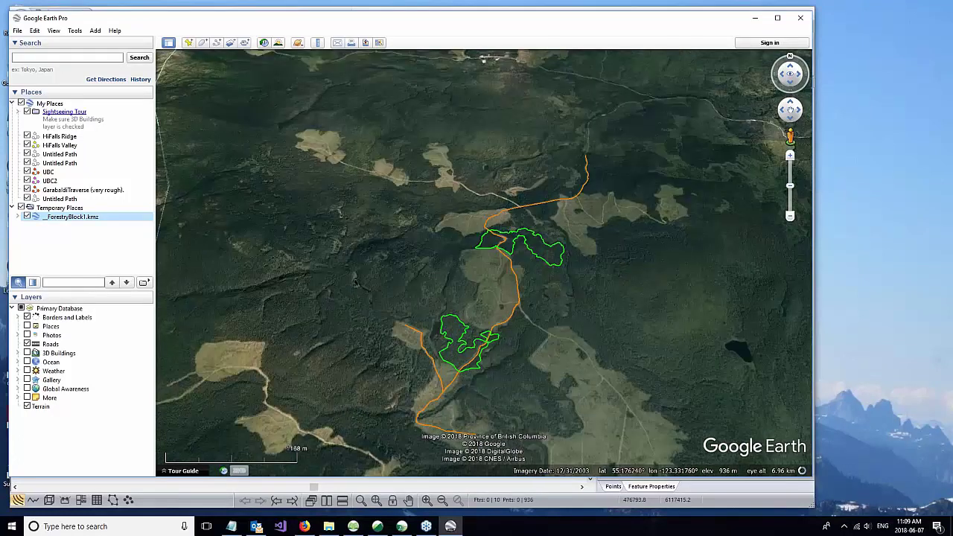
# Examine the exported roads and block boundaries over the imagery, then close Google Earth and discard the temporary places
pyautogui.moveTo(442, 267); pyautogui.dragTo(367, 280, button='middle')
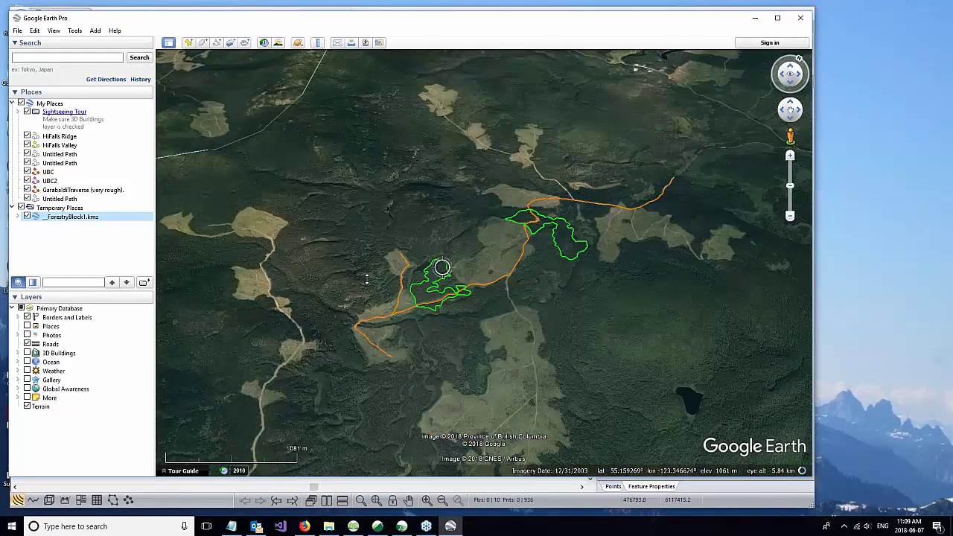
pyautogui.scroll(2, 370, 193)
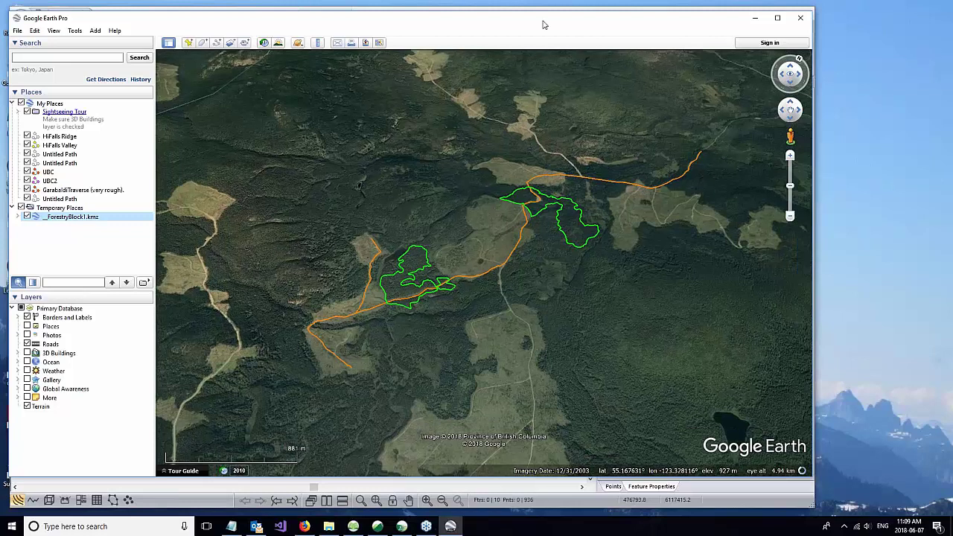
pyautogui.moveTo(543, 24); pyautogui.dragTo(551, 27)
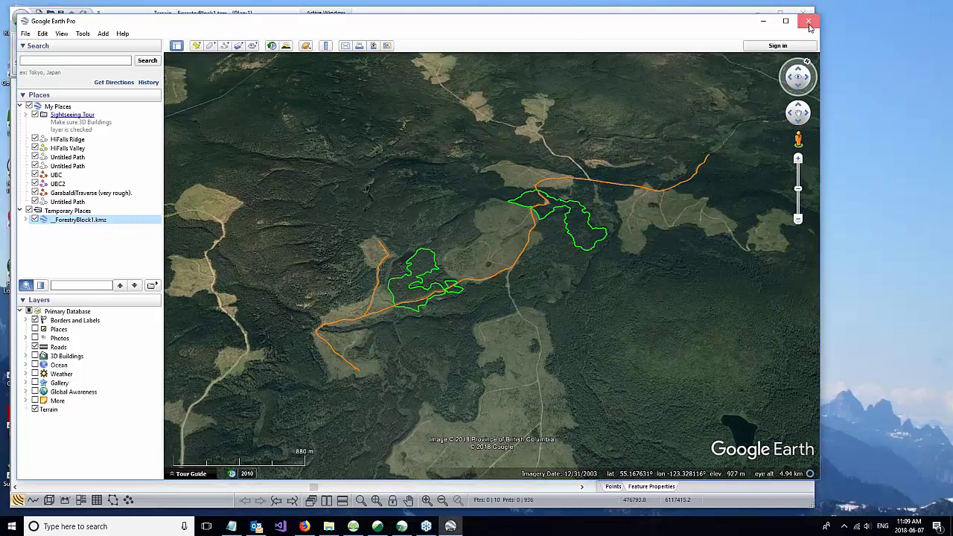
pyautogui.click(809, 24)
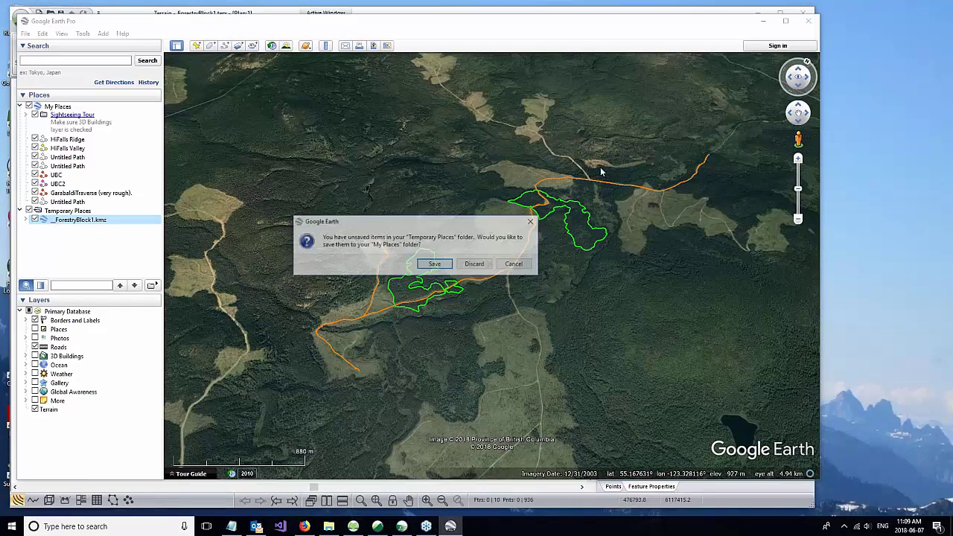
pyautogui.click(475, 265)
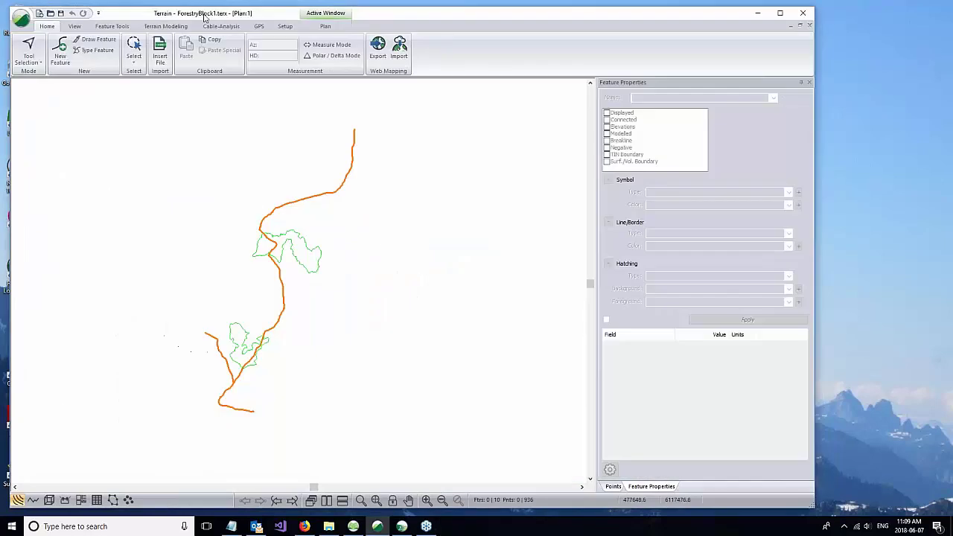
# Set the module's UTM projection zone to Zone 25N (36 W to 30 W) and apply the setup
pyautogui.click(285, 27)
pyautogui.click(25, 50)
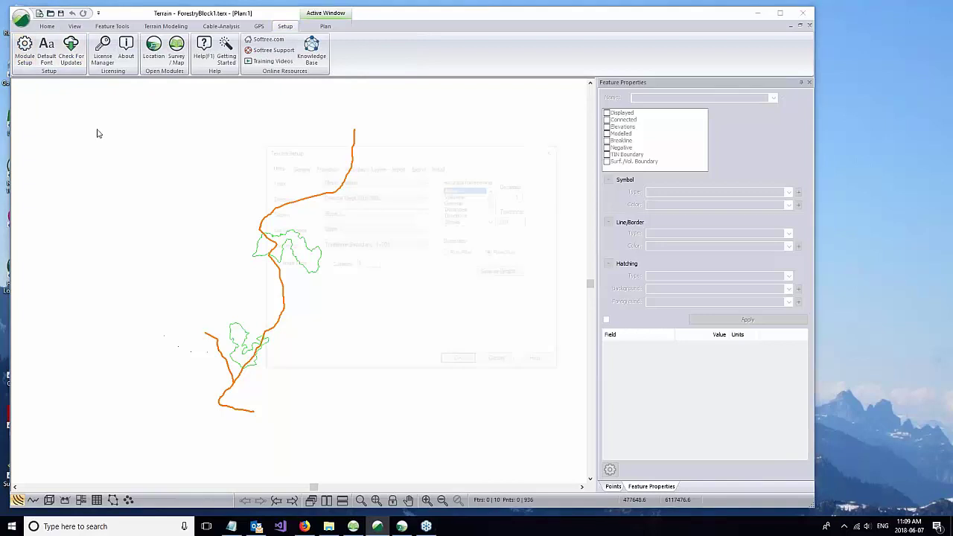
pyautogui.click(324, 166)
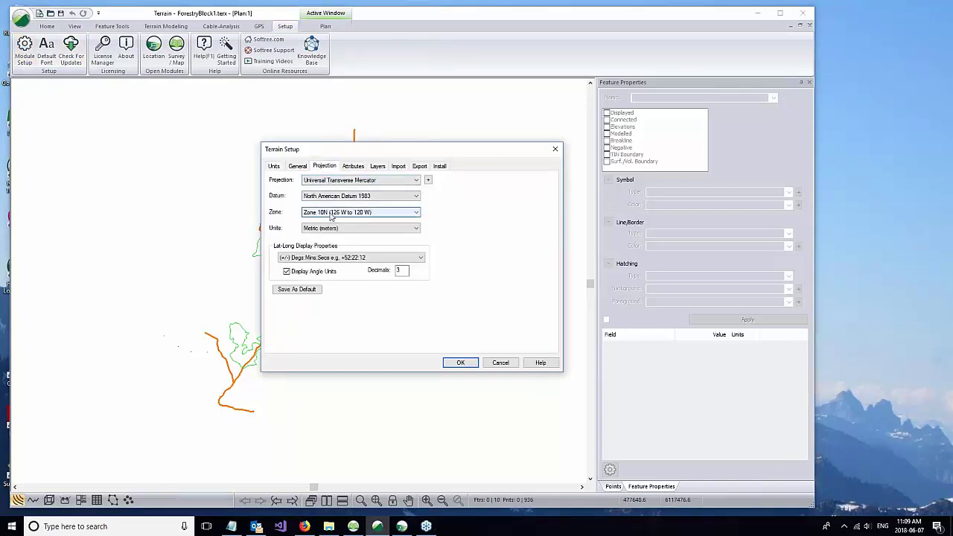
pyautogui.click(331, 214)
pyautogui.click(333, 318)
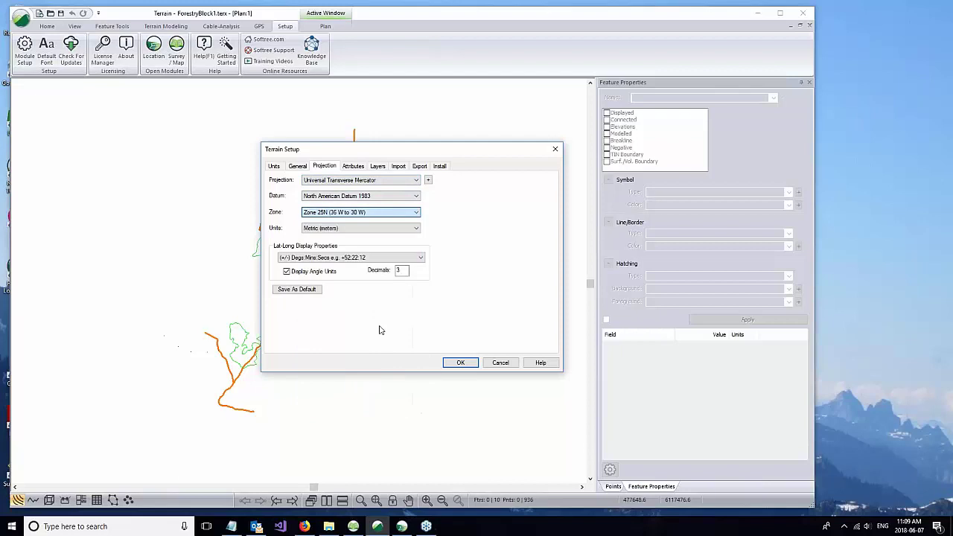
pyautogui.click(457, 363)
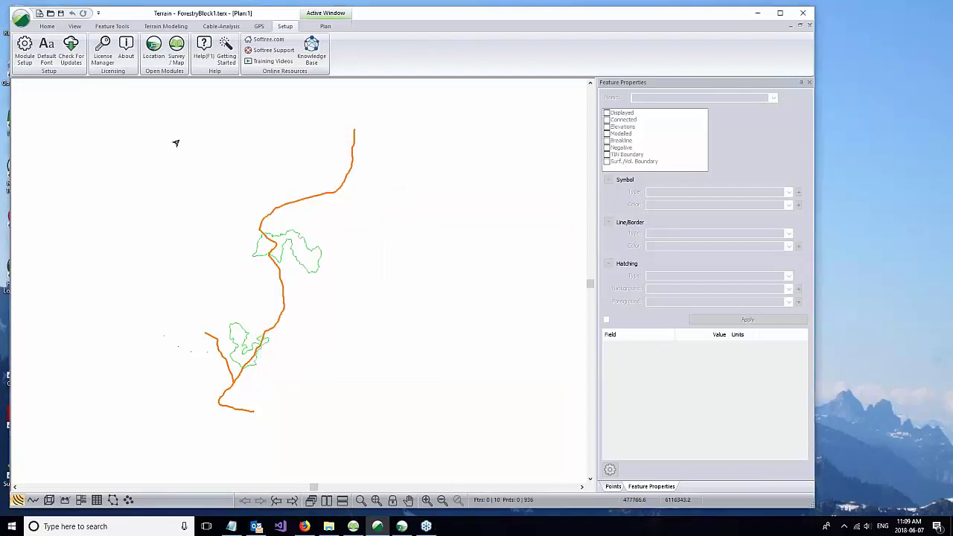
# Export all features to Google Earth again using the changed projection zone
pyautogui.click(45, 26)
pyautogui.click(377, 48)
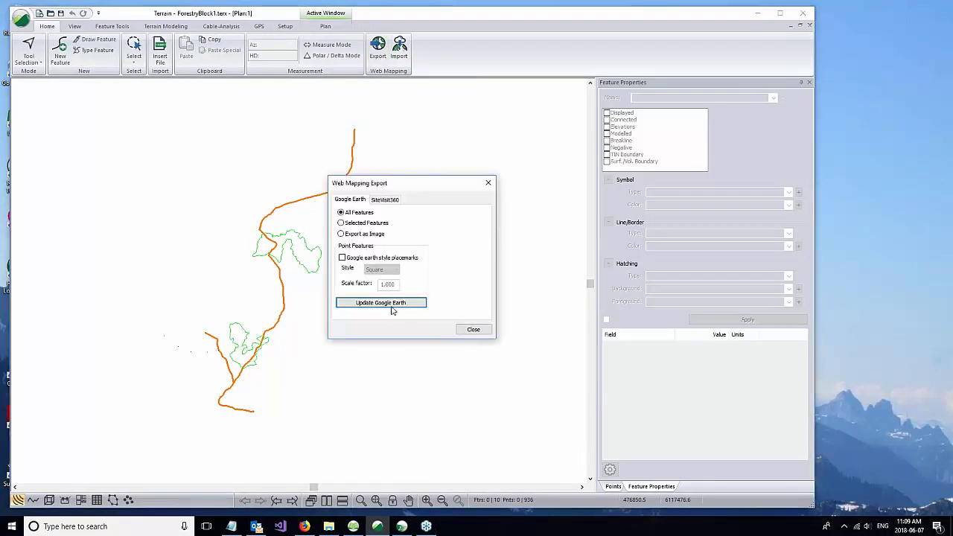
pyautogui.click(388, 303)
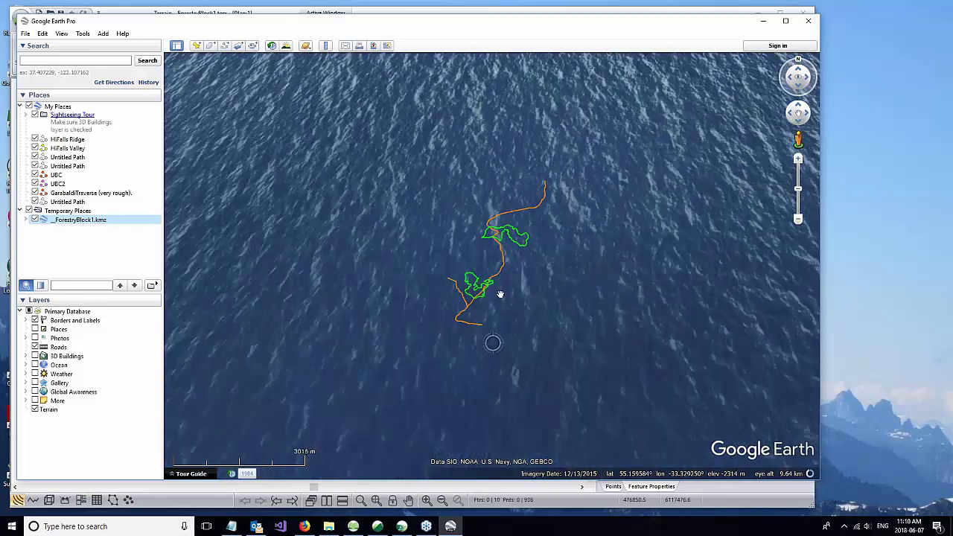
# Examine where the re-exported features fall on the globe, then close Google Earth and the web mapping export dialog
pyautogui.scroll(-3, 500, 294)
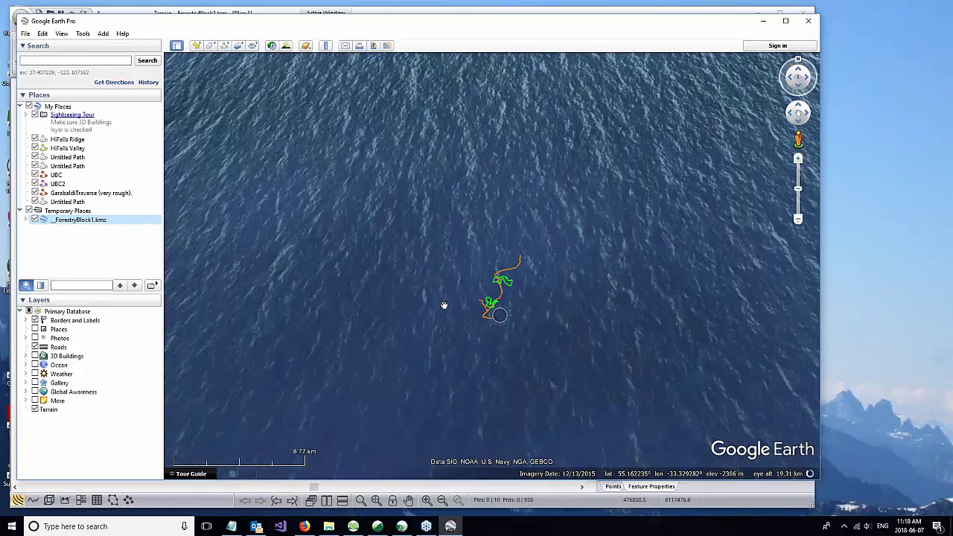
pyautogui.scroll(-3, 444, 305)
pyautogui.scroll(-3, 505, 282)
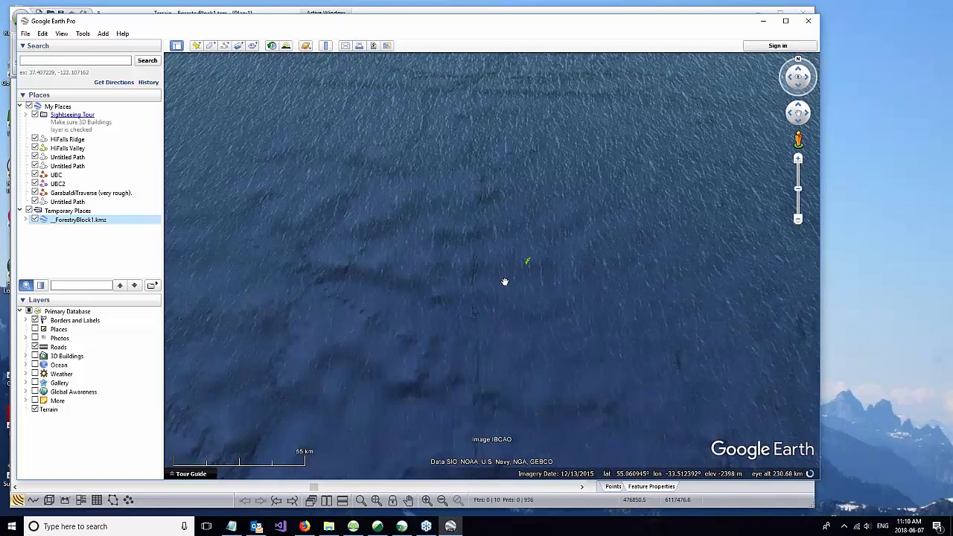
pyautogui.scroll(-3, 504, 281)
pyautogui.moveTo(513, 250); pyautogui.dragTo(627, 194)
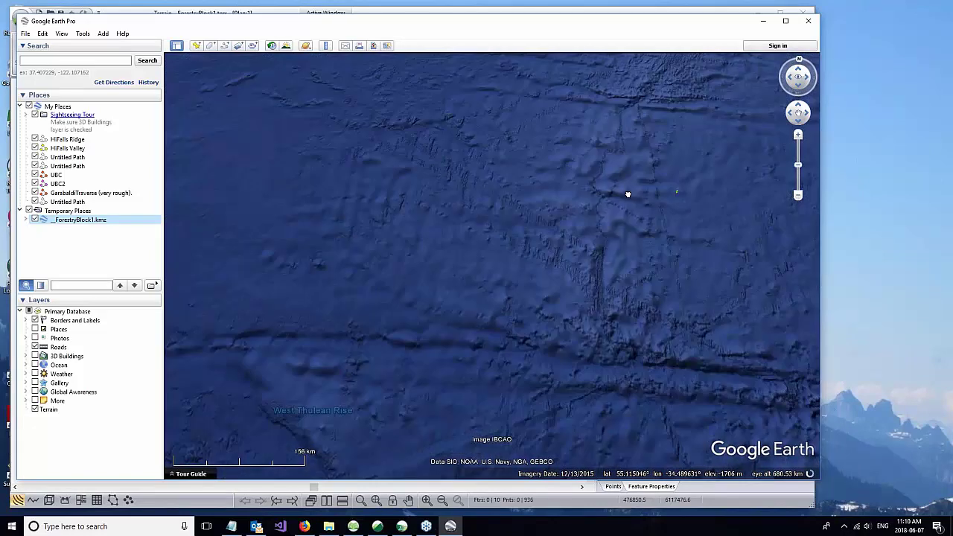
pyautogui.moveTo(659, 145)
pyautogui.mouseDown()
pyautogui.moveTo(653, 167)
pyautogui.moveTo(600, 183)
pyautogui.mouseUp()
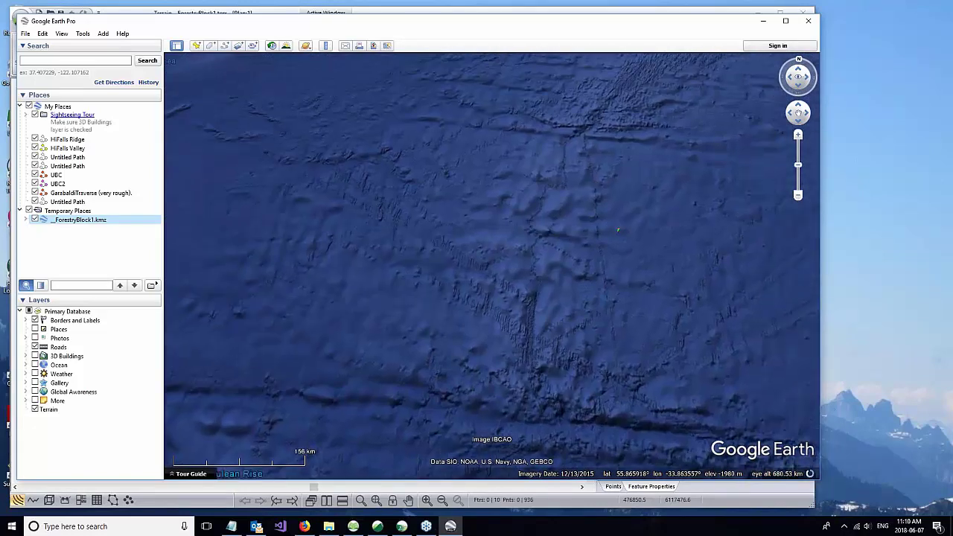
pyautogui.click(802, 29)
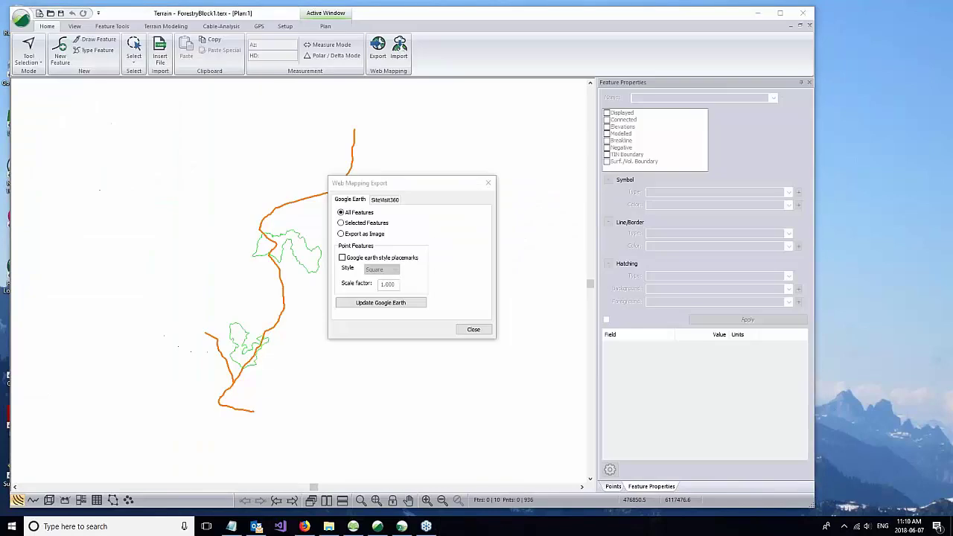
pyautogui.click(474, 328)
pyautogui.scroll(3, 364, 347)
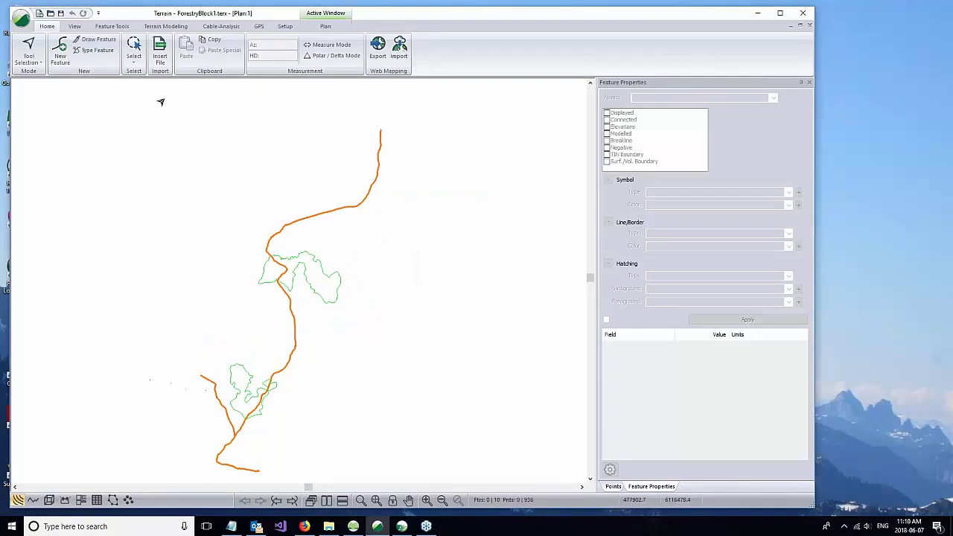
# Review the projection settings in the module setup and cancel without making changes
pyautogui.click(283, 28)
pyautogui.click(35, 51)
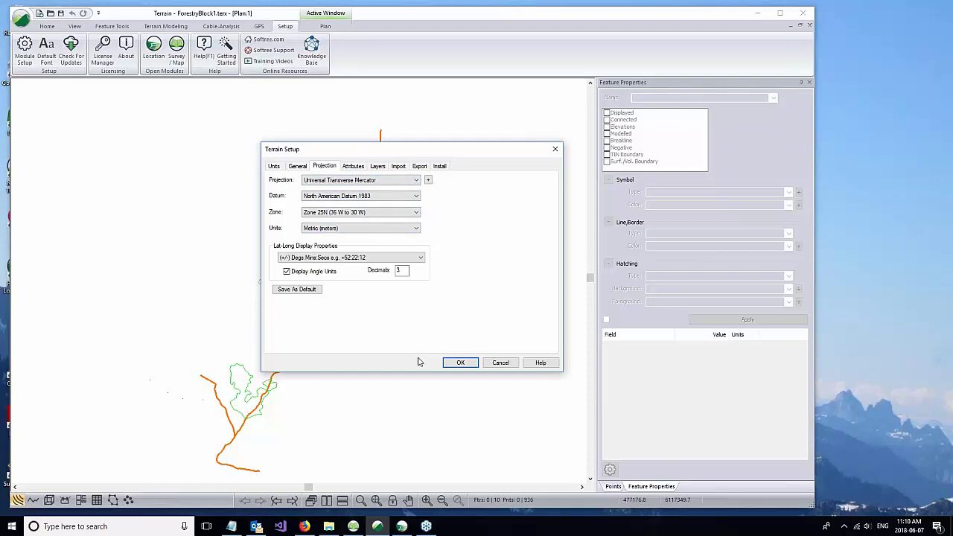
pyautogui.click(502, 363)
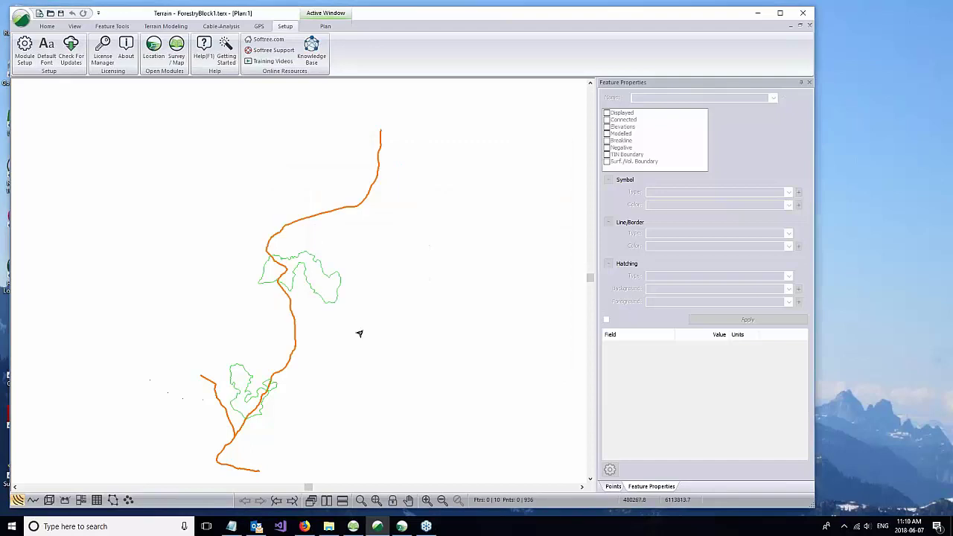
# Select the northern RdPermit road feature in the plan and examine its properties and coordinates
pyautogui.click(281, 297)
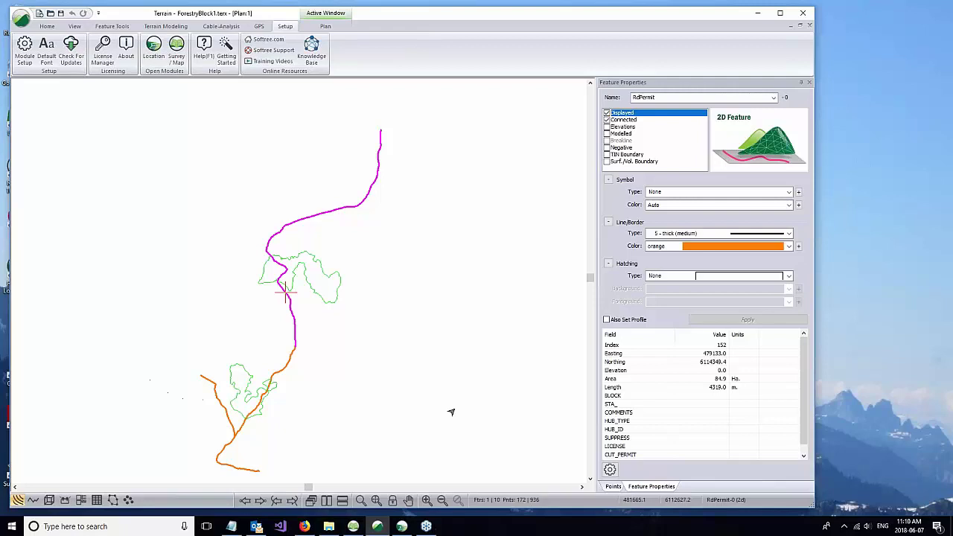
pyautogui.moveTo(354, 339); pyautogui.dragTo(370, 322, button='middle')
pyautogui.moveTo(301, 274); pyautogui.dragTo(287, 256, button='middle')
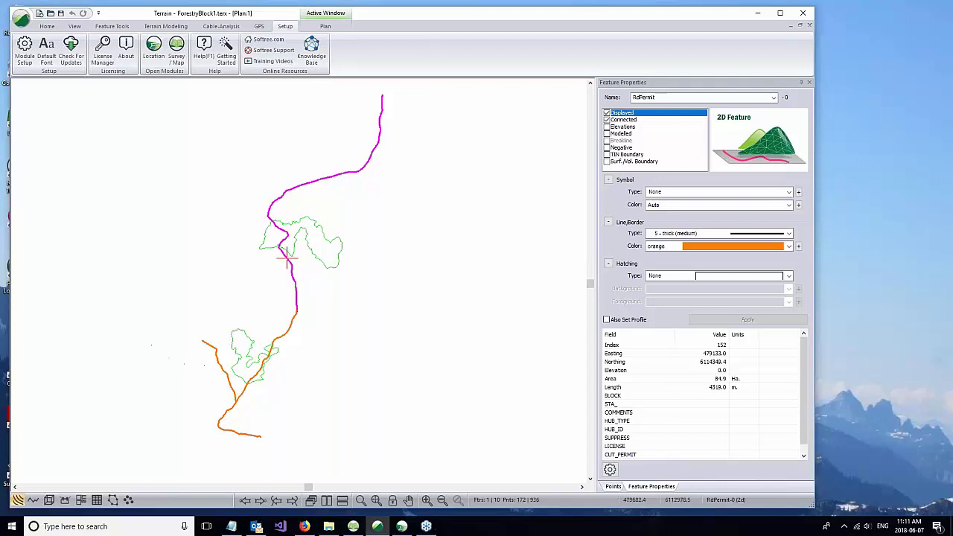
pyautogui.moveTo(335, 329); pyautogui.dragTo(350, 320, button='middle')
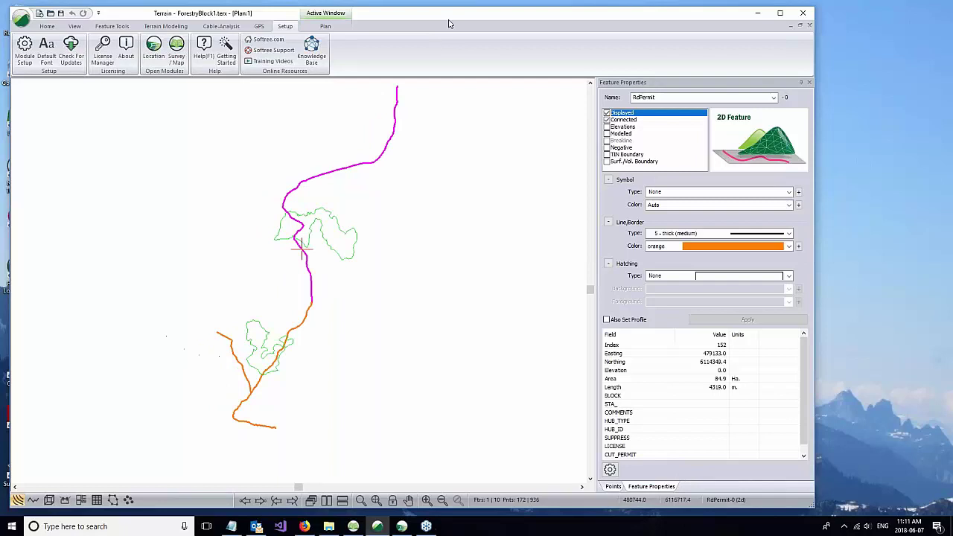
# Start inserting GPS.gpx, review the source and target projections in the import options, and cancel the import
pyautogui.moveTo(449, 24); pyautogui.dragTo(463, 24)
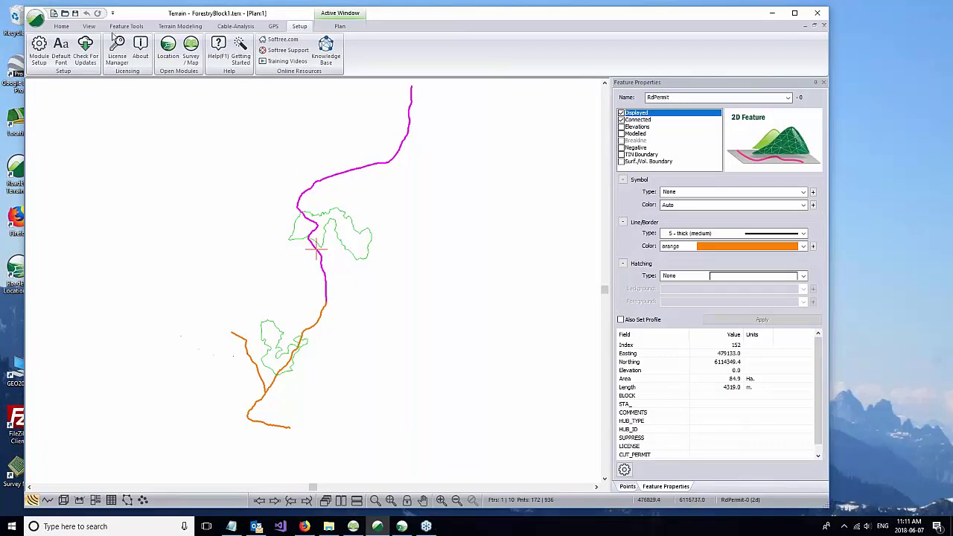
pyautogui.click(63, 28)
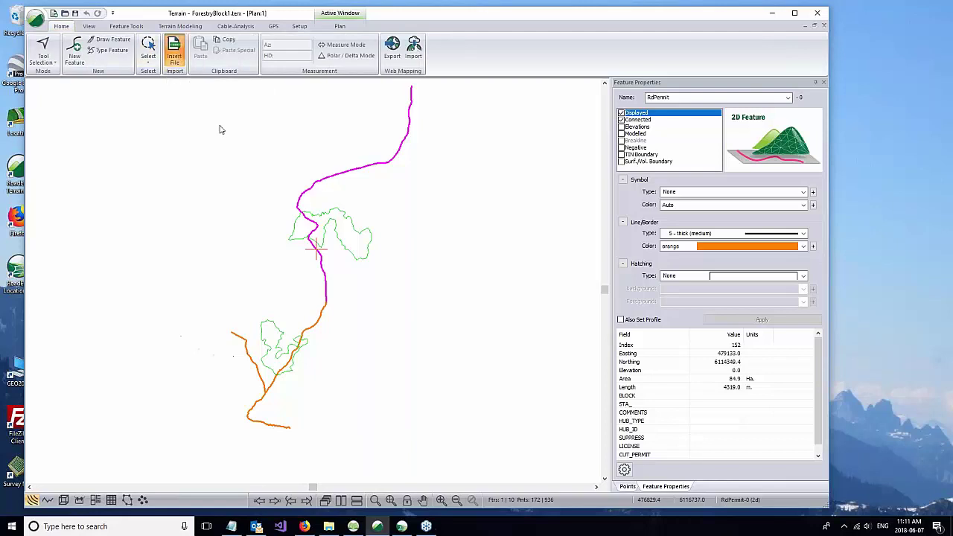
pyautogui.click(374, 222)
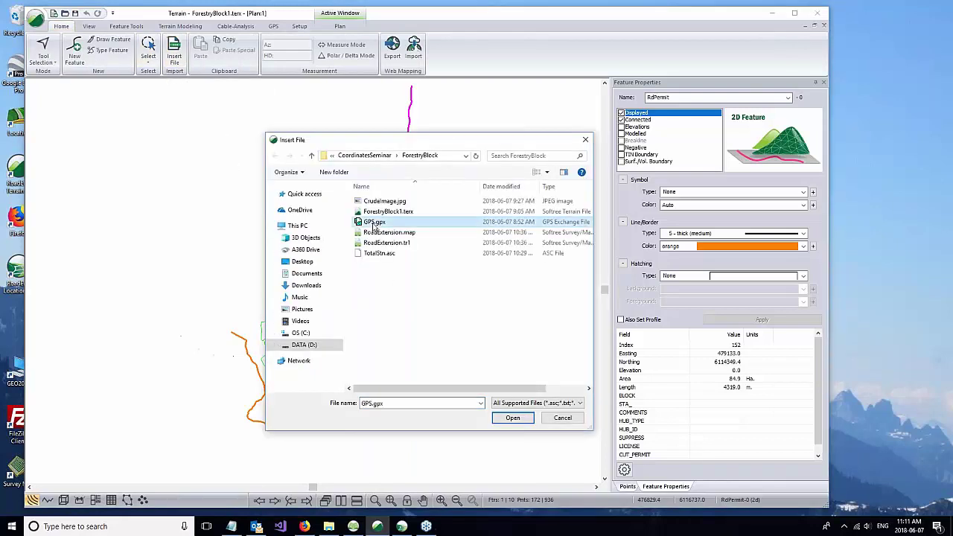
pyautogui.moveTo(439, 140); pyautogui.dragTo(666, 122)
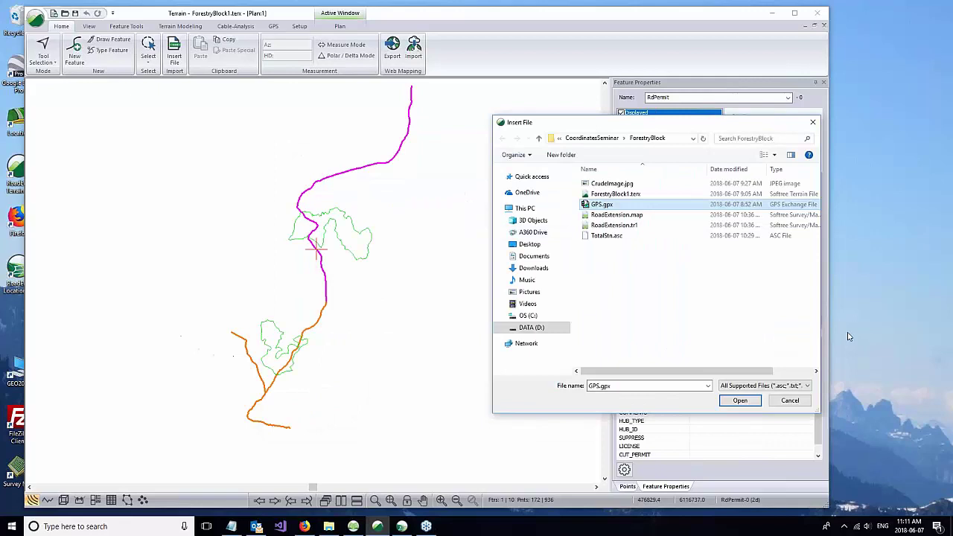
pyautogui.click(739, 402)
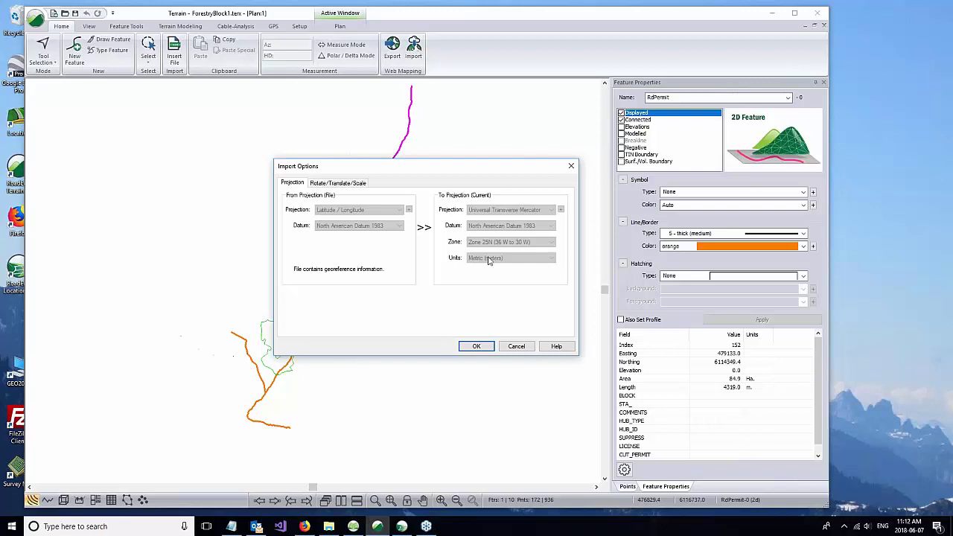
pyautogui.click(512, 350)
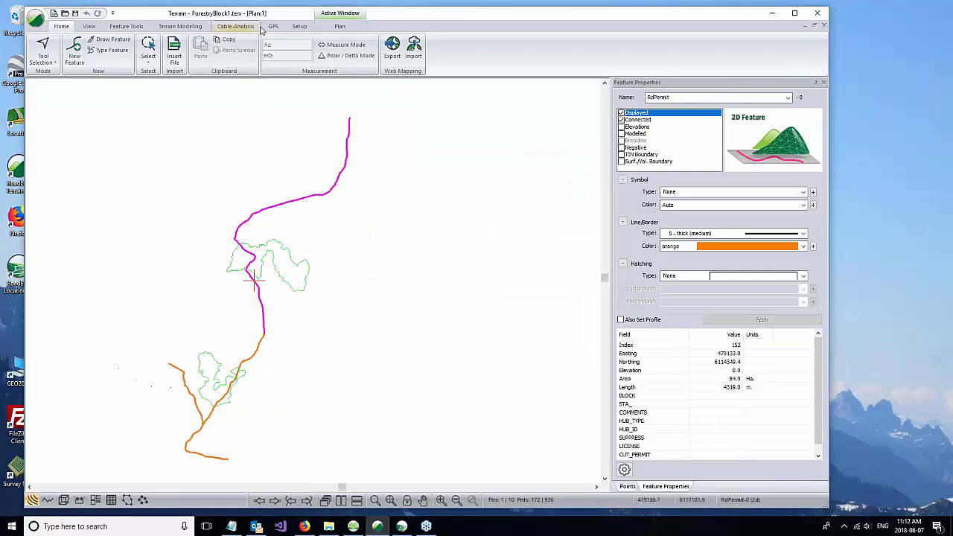
# Set the projection zone in the Terrain module setup to Zone 10N (126 W to 120 W)
pyautogui.click(298, 26)
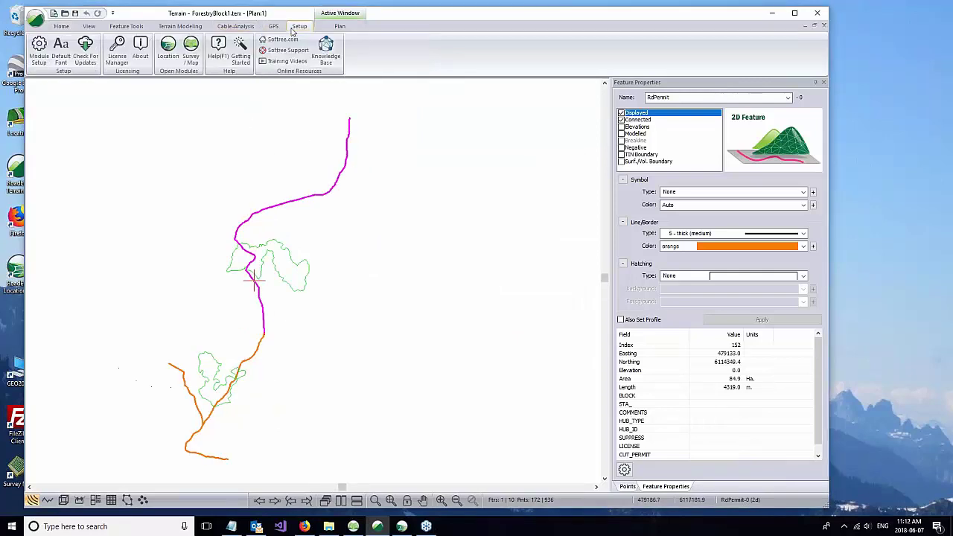
pyautogui.click(39, 50)
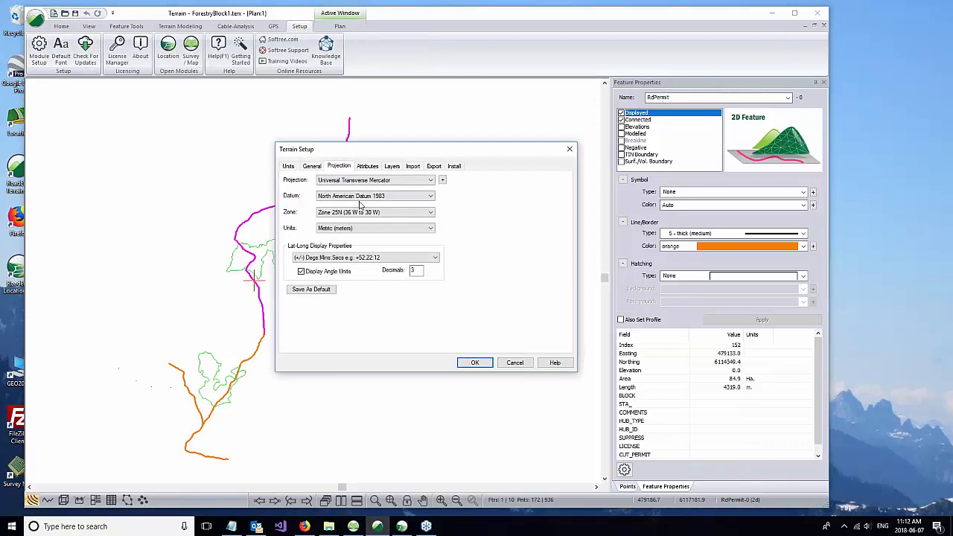
pyautogui.click(417, 212)
pyautogui.moveTo(426, 277); pyautogui.dragTo(433, 257)
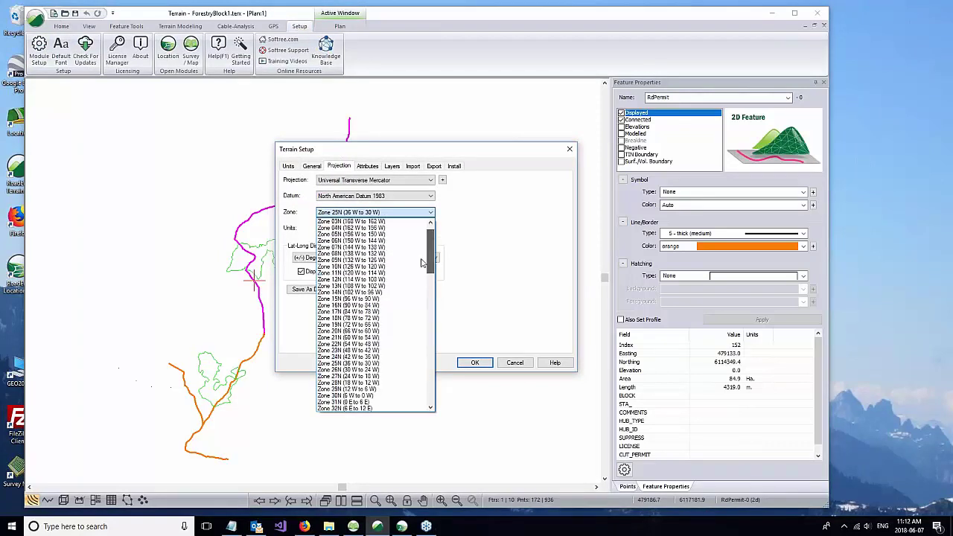
pyautogui.click(365, 266)
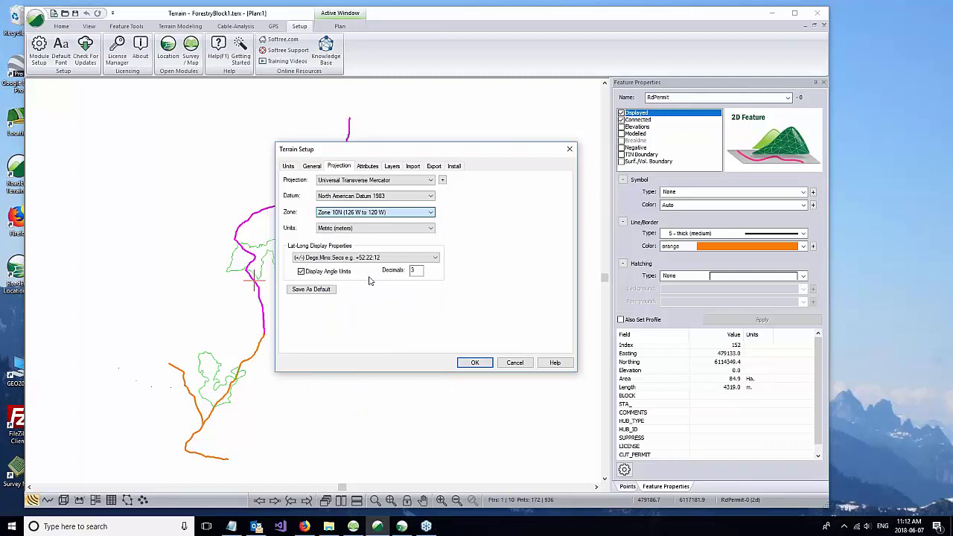
pyautogui.click(475, 365)
pyautogui.moveTo(408, 306); pyautogui.dragTo(429, 282, button='middle')
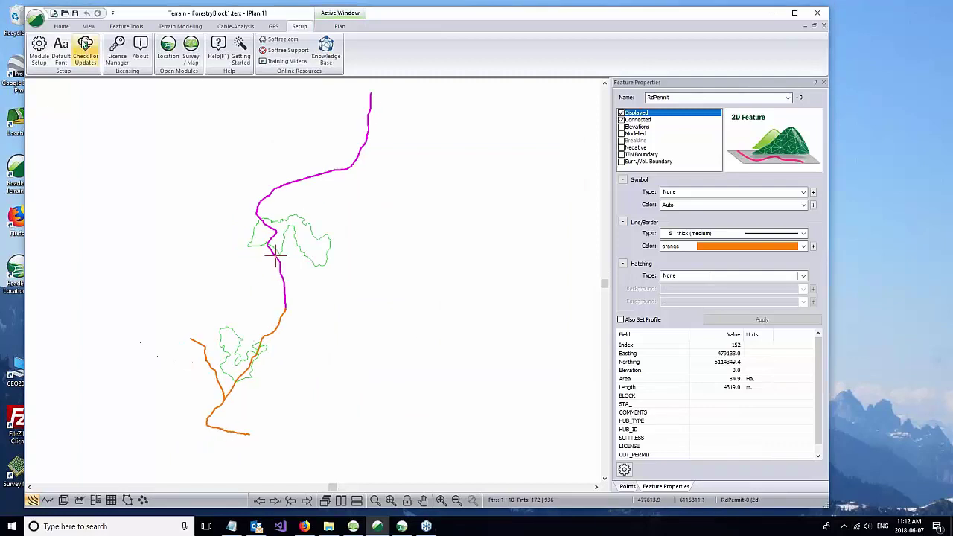
# Insert GPS.gpx into the plan, converting from Latitude / Longitude to the current UTM Zone 10N projection
pyautogui.click(61, 26)
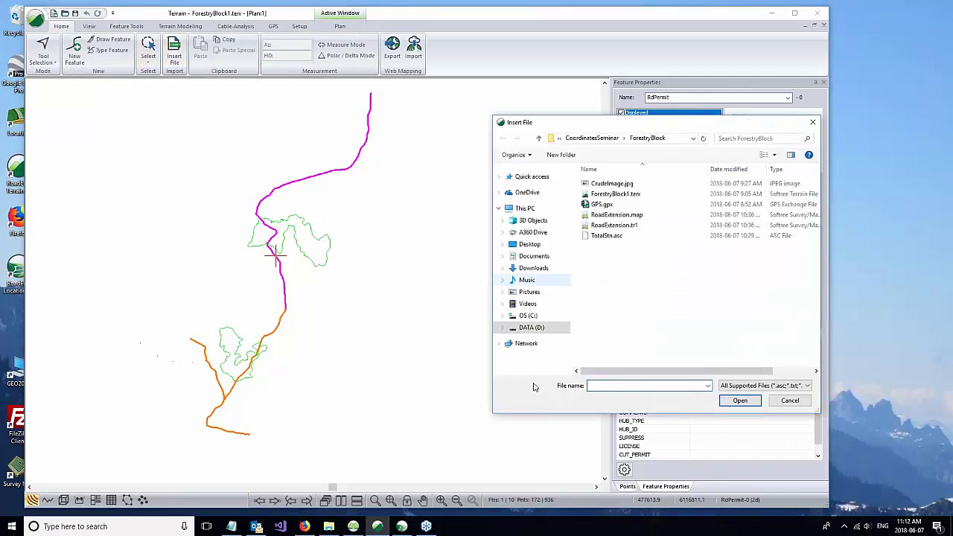
pyautogui.click(588, 206)
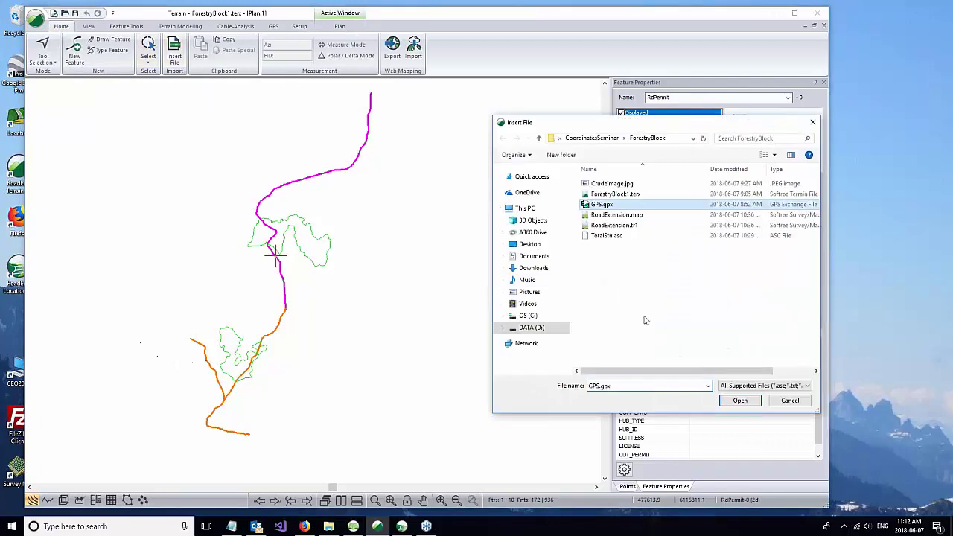
pyautogui.click(739, 402)
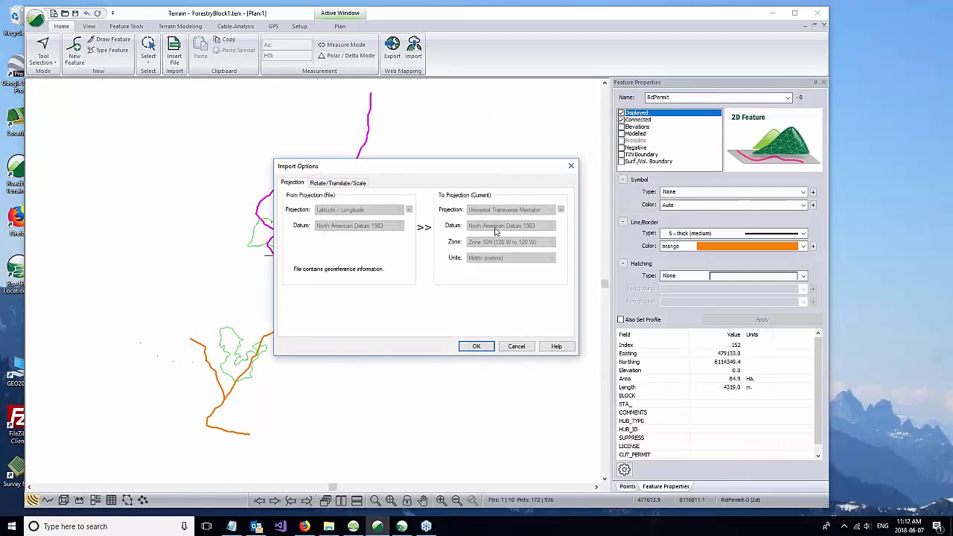
pyautogui.click(476, 346)
pyautogui.click(394, 283)
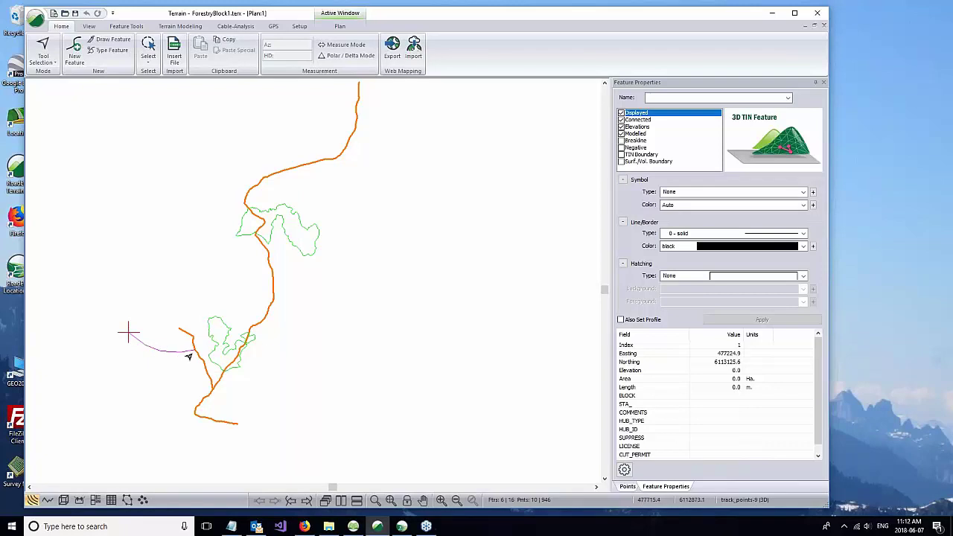
pyautogui.moveTo(270, 345); pyautogui.dragTo(245, 349, button='middle')
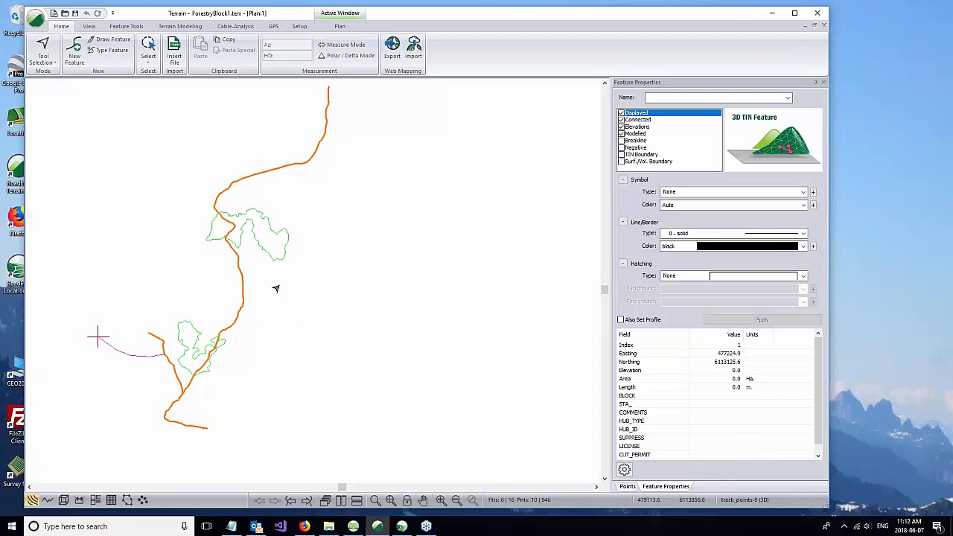
pyautogui.moveTo(276, 287); pyautogui.dragTo(293, 291, button='middle')
pyautogui.moveTo(194, 306); pyautogui.dragTo(199, 301, button='middle')
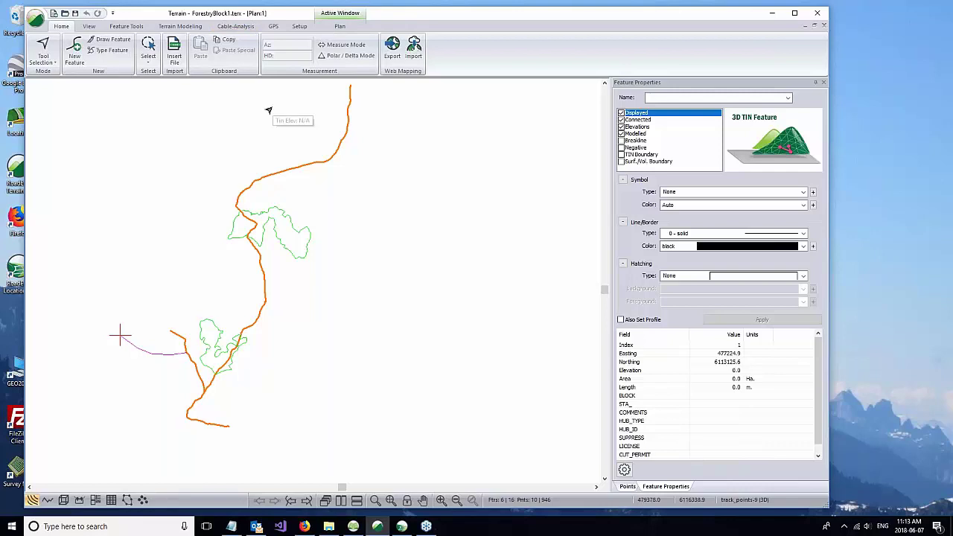
# Insert TotalStn.asc using the ASCII text (#,y,x,z,code) format, continuing without coordinate conversion
pyautogui.click(34, 19)
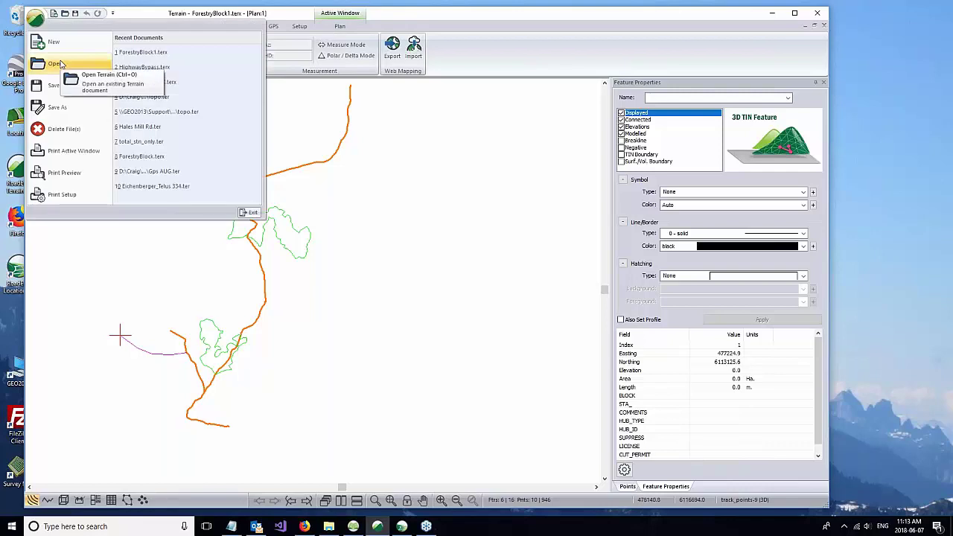
pyautogui.click(448, 6)
pyautogui.click(173, 58)
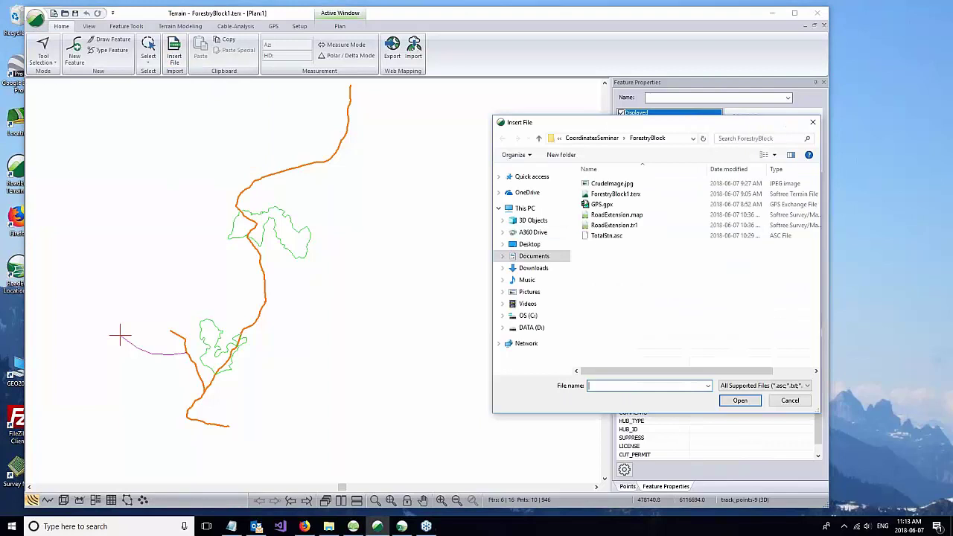
pyautogui.click(607, 235)
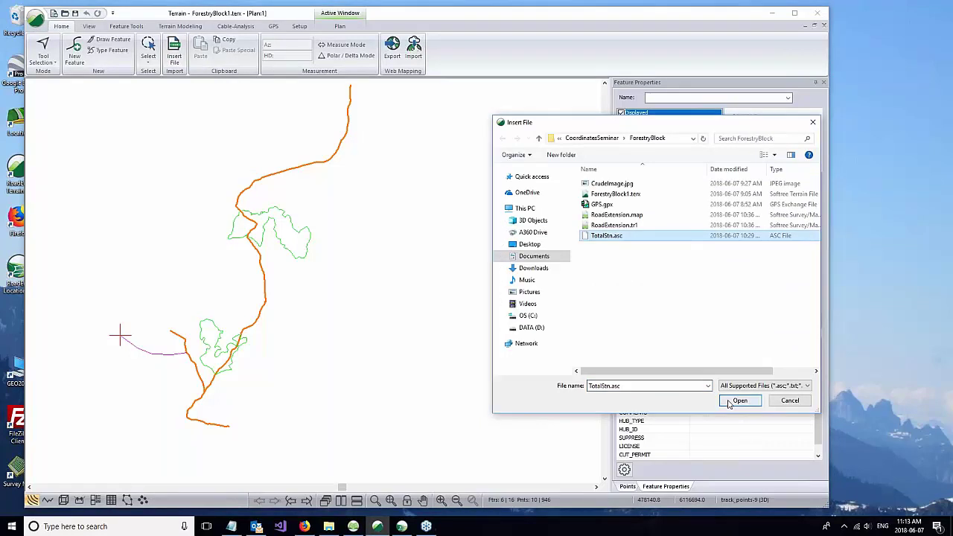
pyautogui.moveTo(592, 121); pyautogui.dragTo(517, 108)
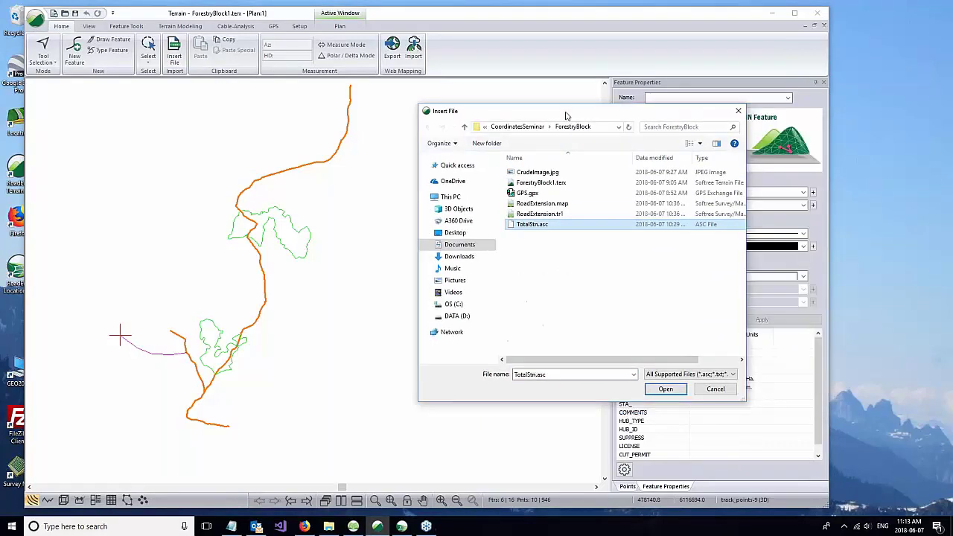
pyautogui.click(663, 391)
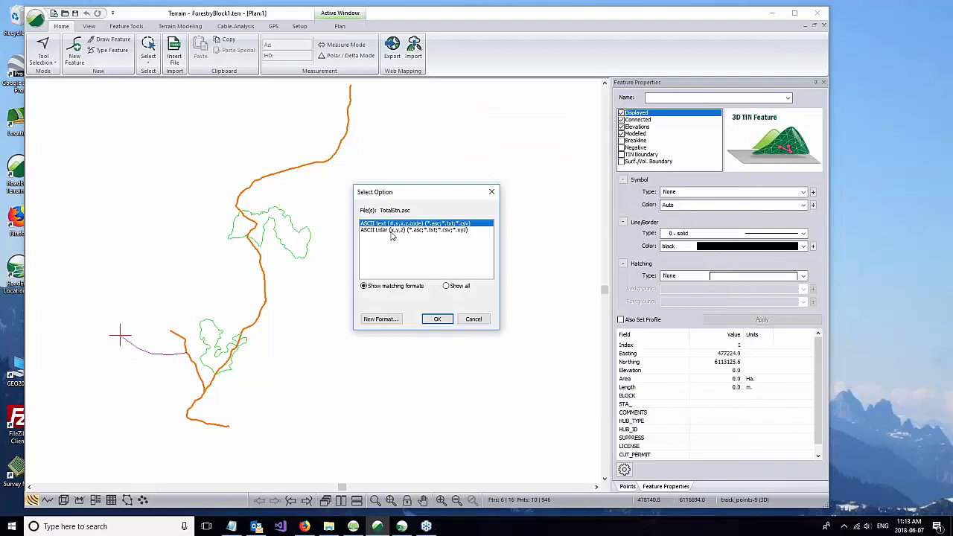
pyautogui.click(438, 325)
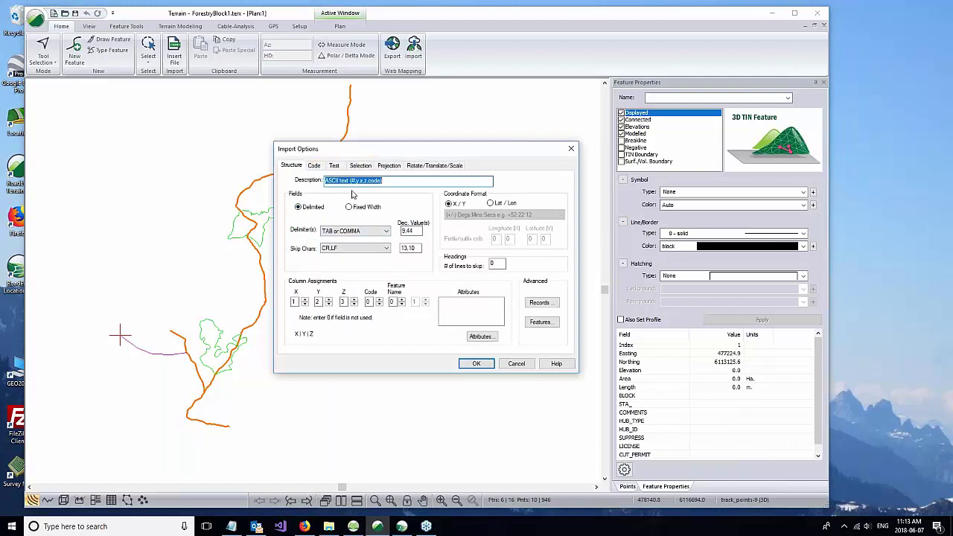
pyautogui.click(468, 364)
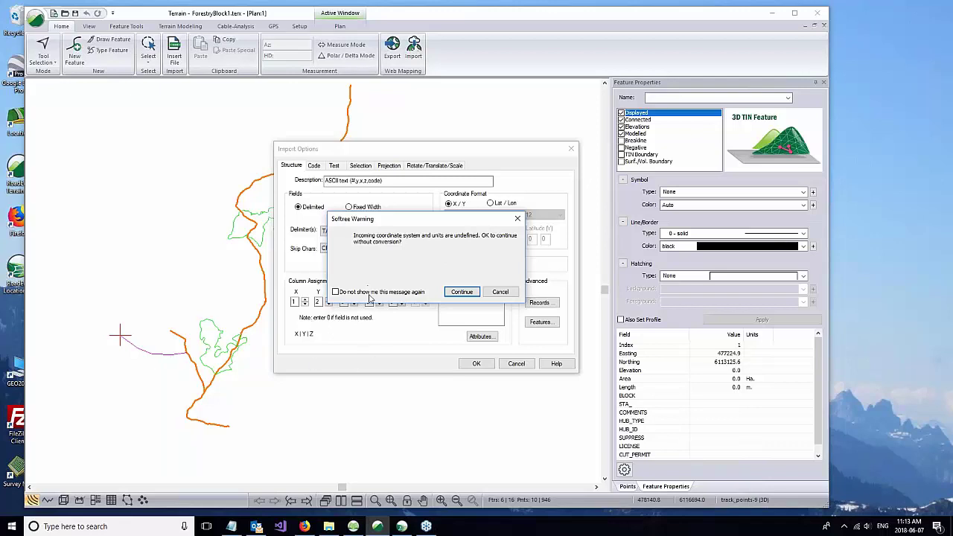
pyautogui.click(462, 292)
# Examine where the imported TotalStn line lies relative to the southern end of the road
pyautogui.moveTo(402, 320); pyautogui.dragTo(403, 234, button='middle')
pyautogui.scroll(-1, 270, 329)
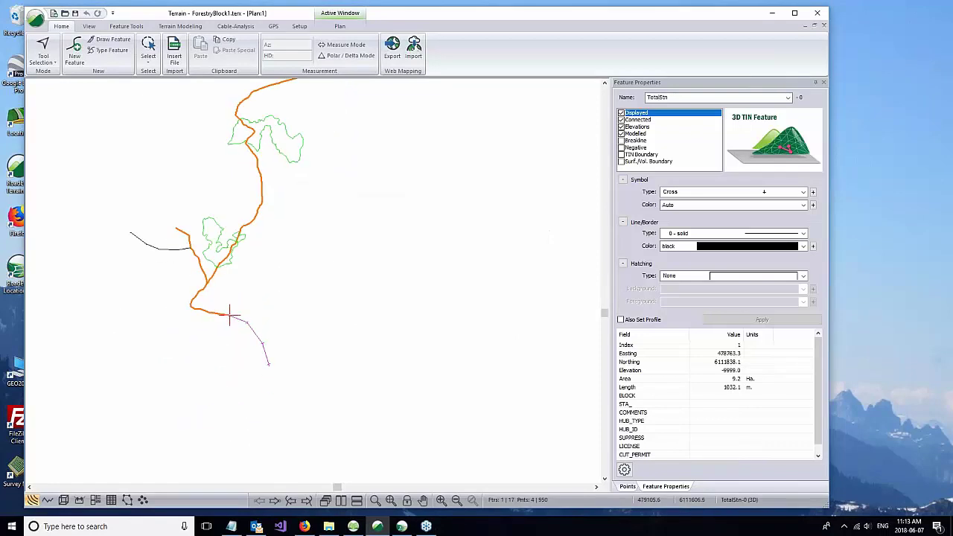
pyautogui.scroll(-1, 287, 327)
pyautogui.moveTo(255, 347); pyautogui.dragTo(277, 364, button='middle')
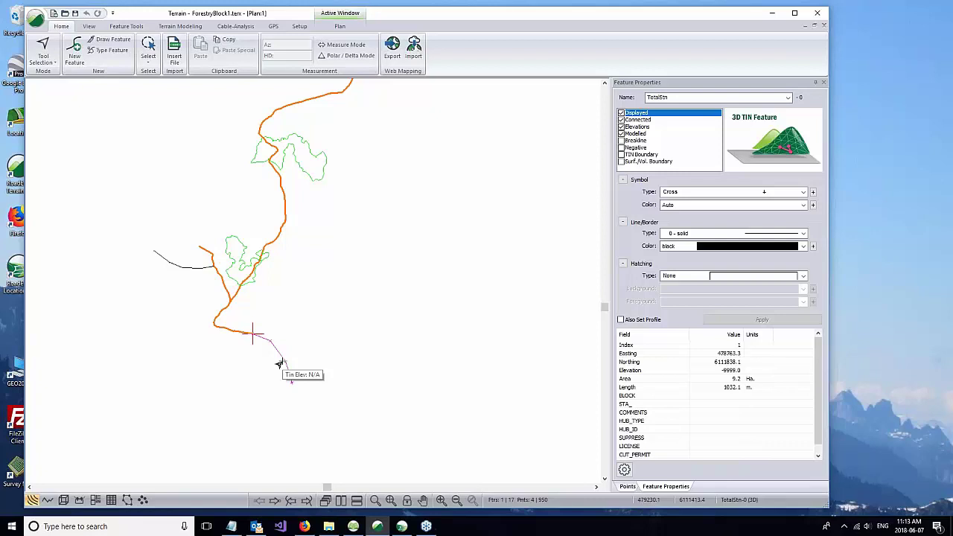
pyautogui.moveTo(282, 363); pyautogui.dragTo(279, 384, button='middle')
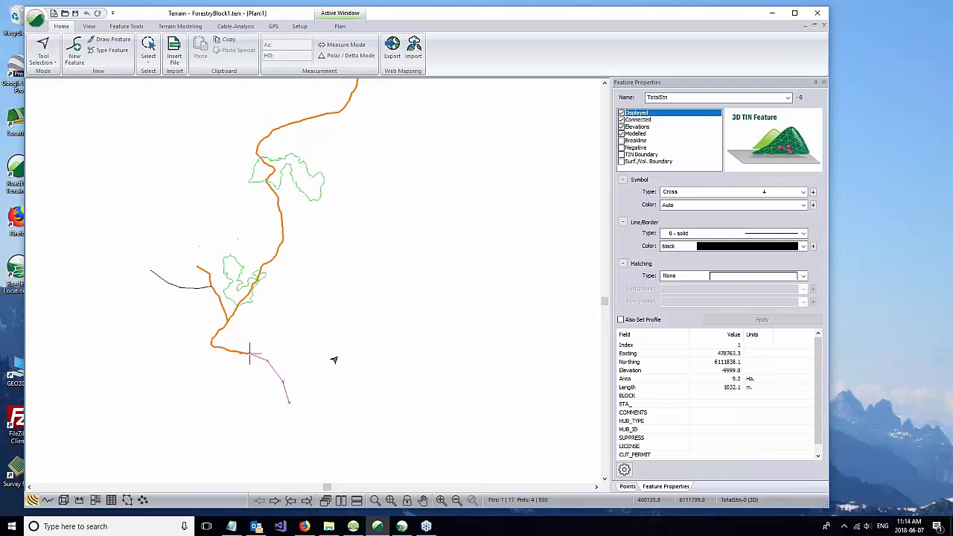
pyautogui.moveTo(333, 360); pyautogui.dragTo(343, 365, button='middle')
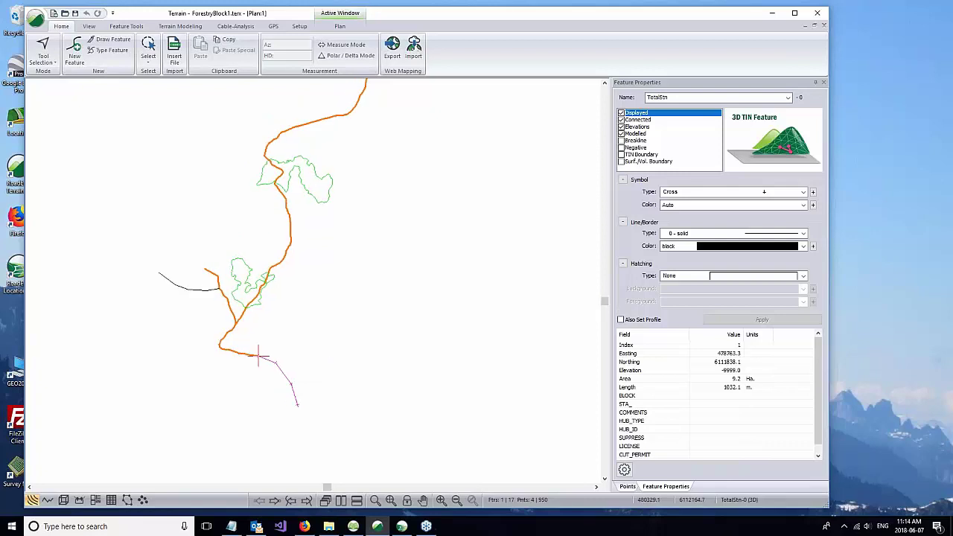
pyautogui.scroll(-1, 366, 333)
pyautogui.scroll(-2, 366, 333)
pyautogui.moveTo(376, 296); pyautogui.dragTo(333, 306, button='middle')
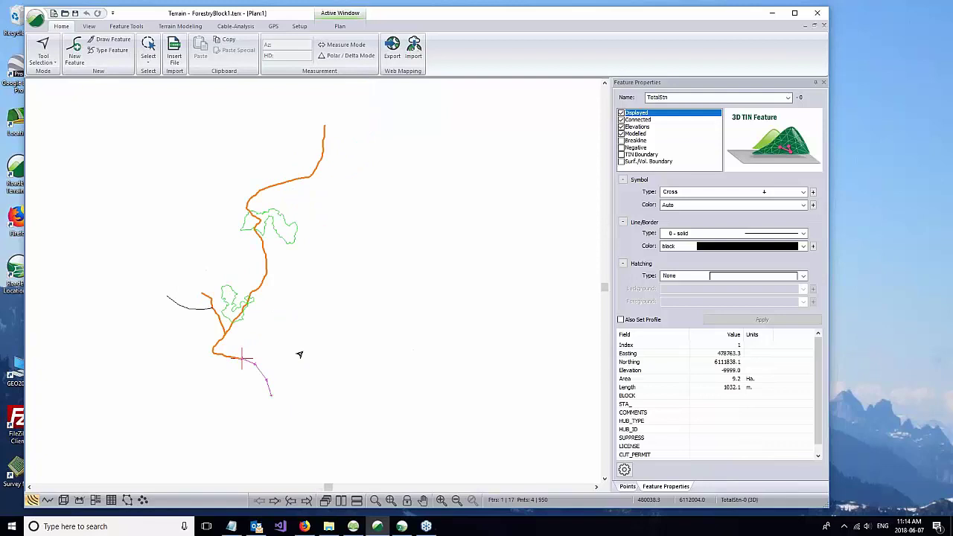
# Delete the imported TotalStn line and the GPS tracks line from the plan
pyautogui.press('Delete')
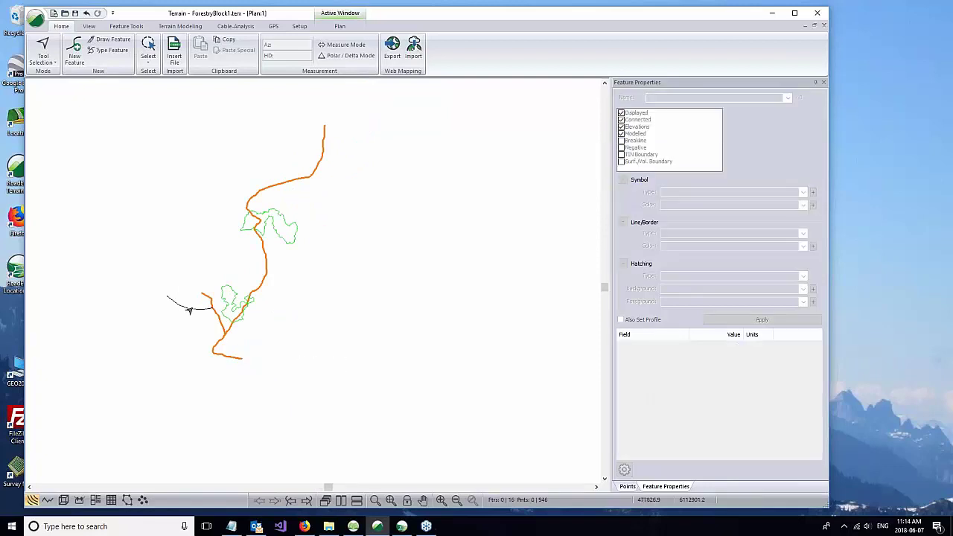
pyautogui.click(190, 309)
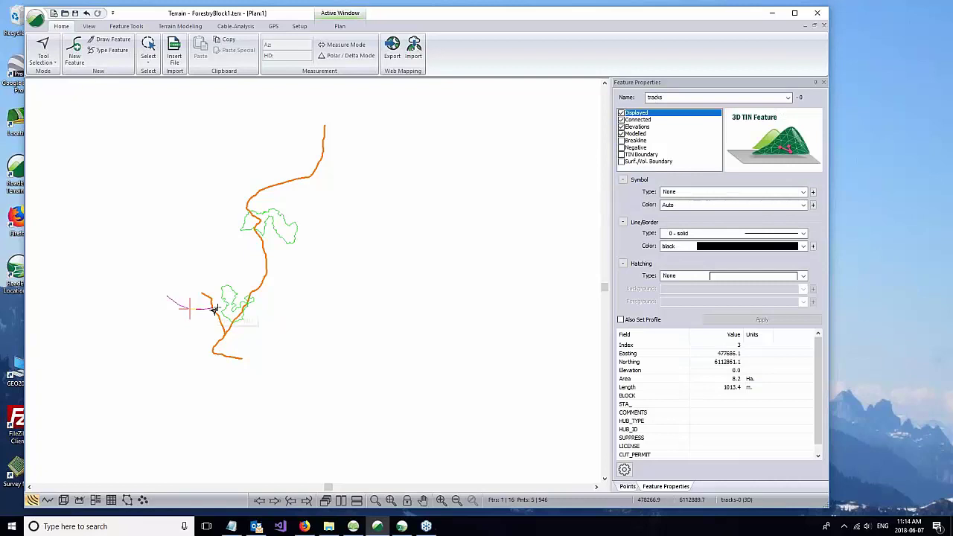
pyautogui.press('Delete')
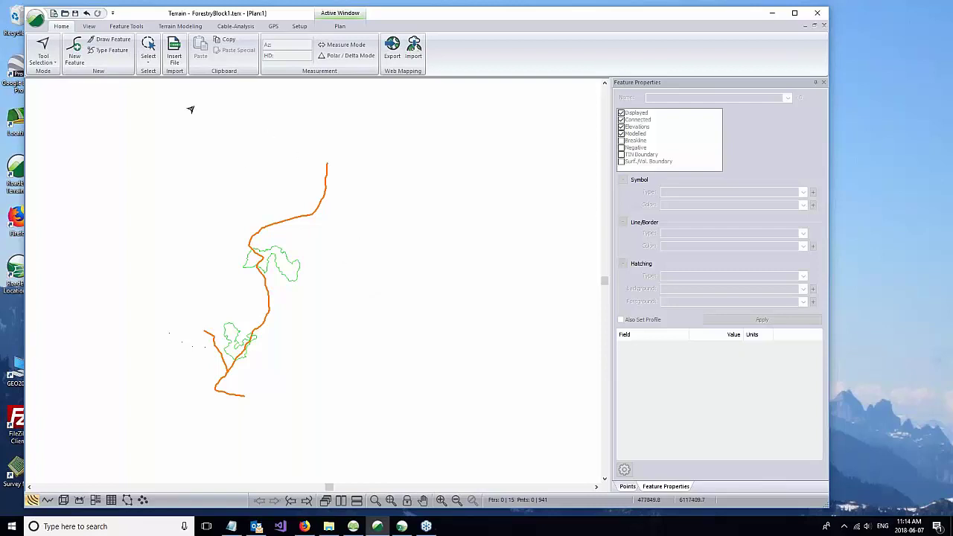
# Select all plan features and set EPSG 3005 (NAD83 / BC Albers) as the target projection for their coordinate transformation
pyautogui.moveTo(98, 128); pyautogui.dragTo(417, 436)
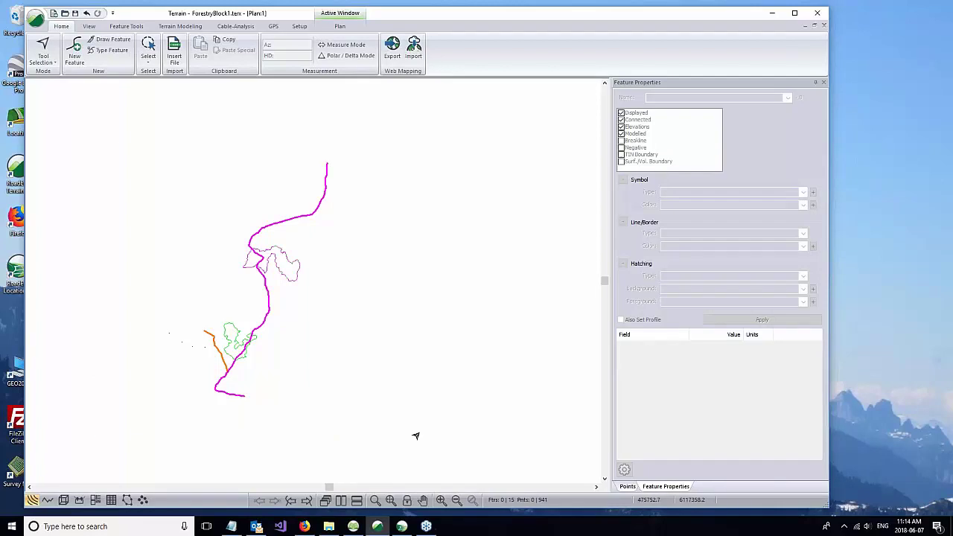
pyautogui.click(126, 26)
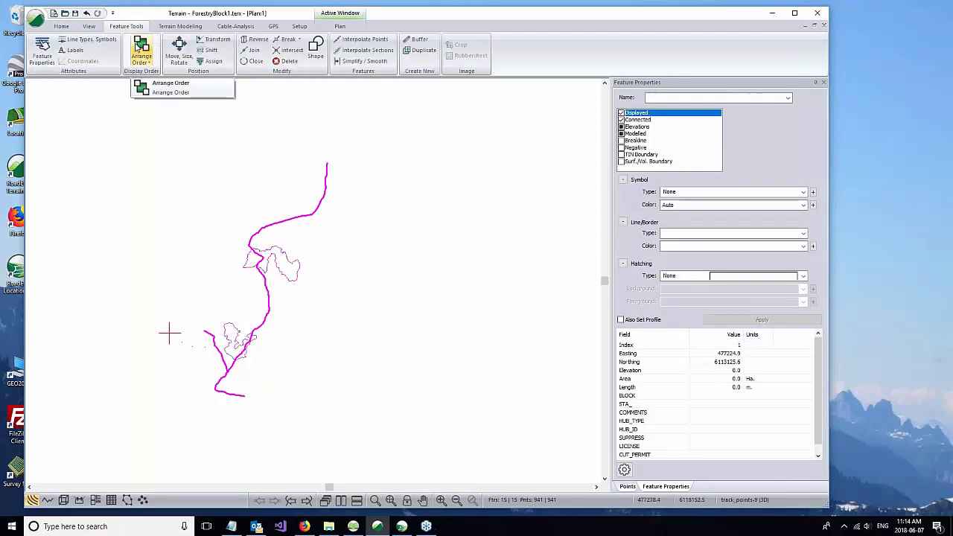
pyautogui.click(211, 43)
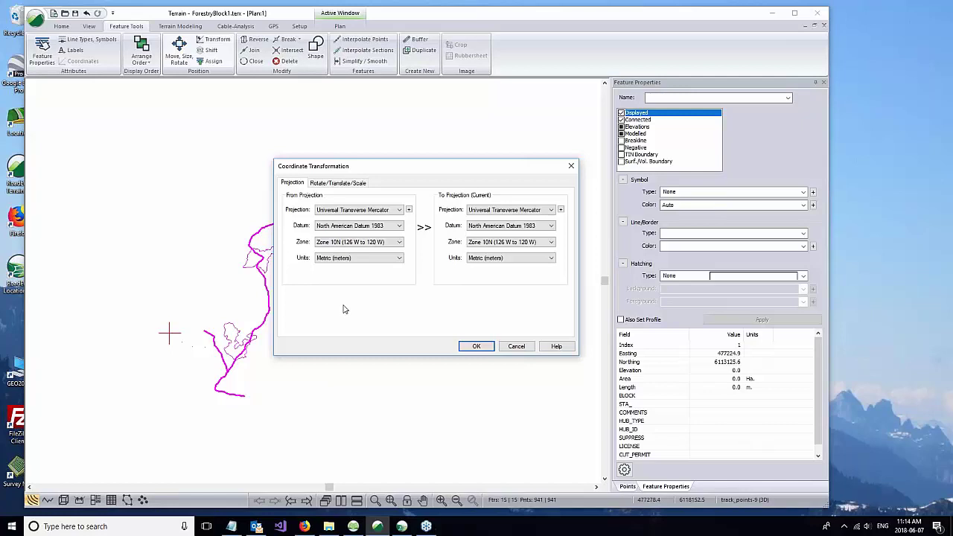
pyautogui.click(561, 210)
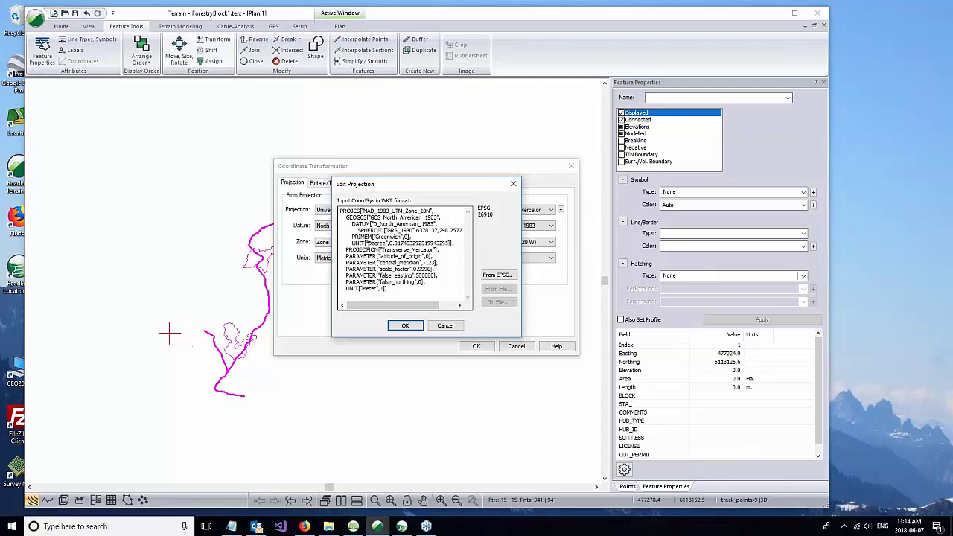
pyautogui.click(485, 277)
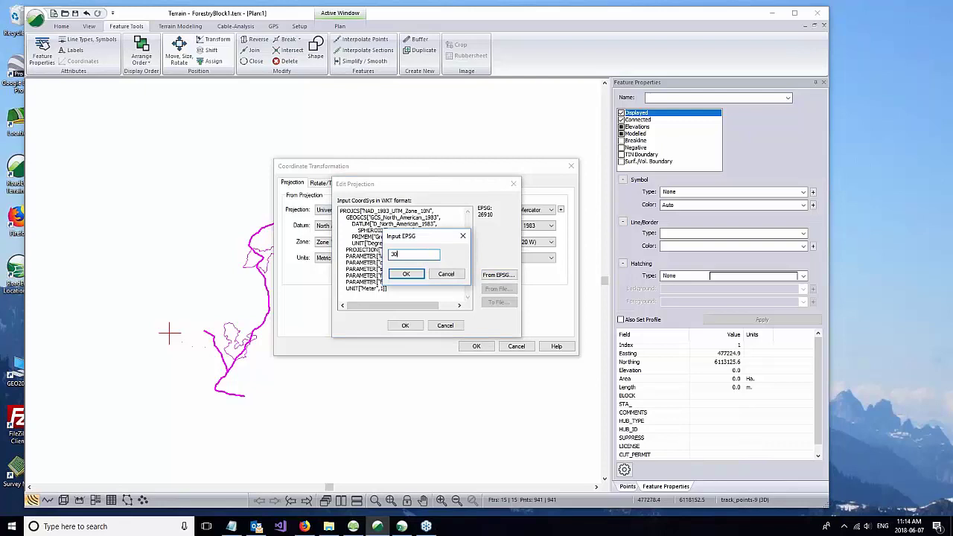
pyautogui.write('3005')
pyautogui.click(405, 274)
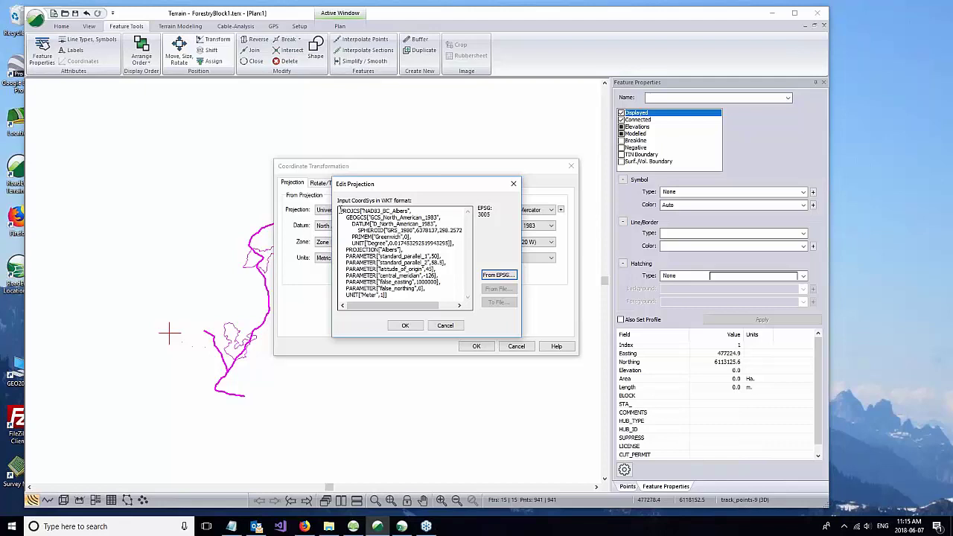
pyautogui.moveTo(341, 210); pyautogui.dragTo(475, 300)
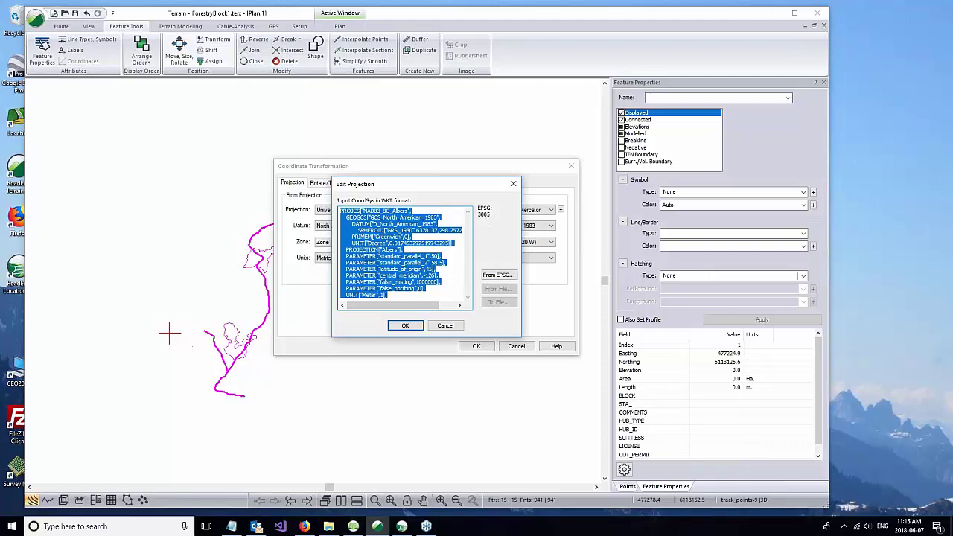
pyautogui.click(403, 328)
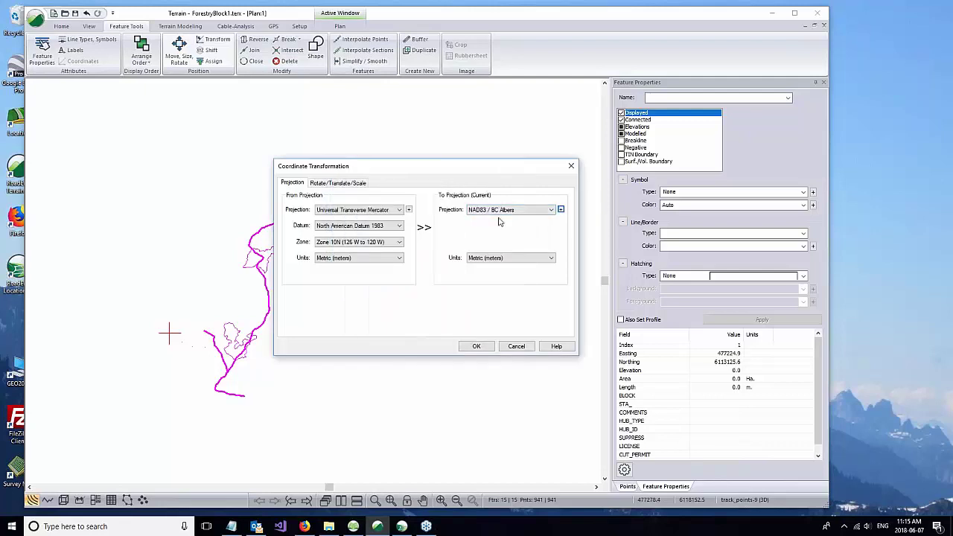
# Review the NAD83 / BC Albers projection definition and the list of available target projections
pyautogui.click(561, 211)
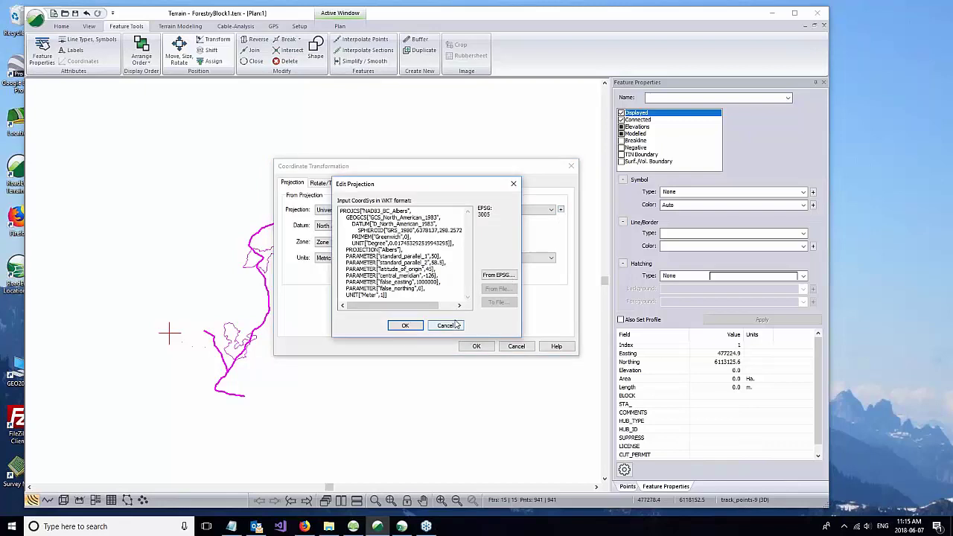
pyautogui.click(447, 326)
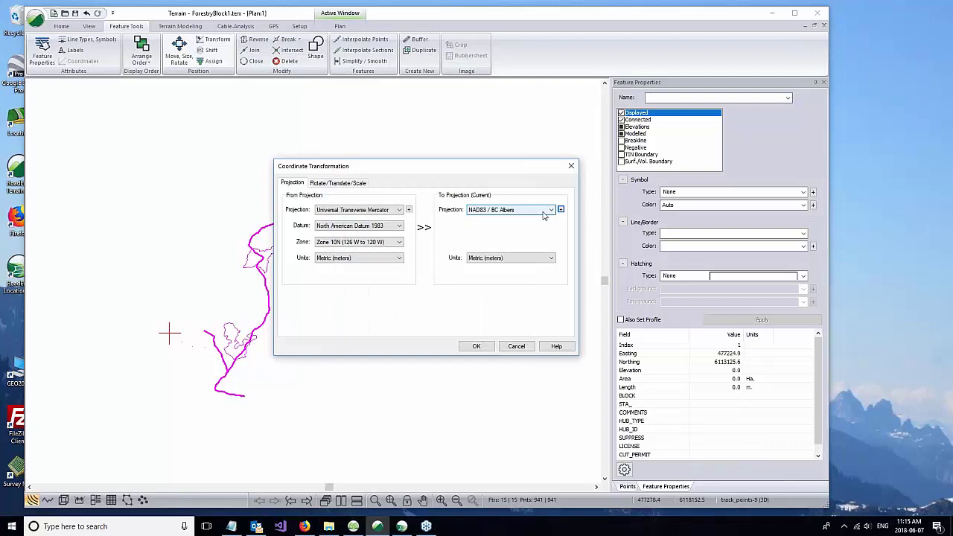
pyautogui.click(544, 212)
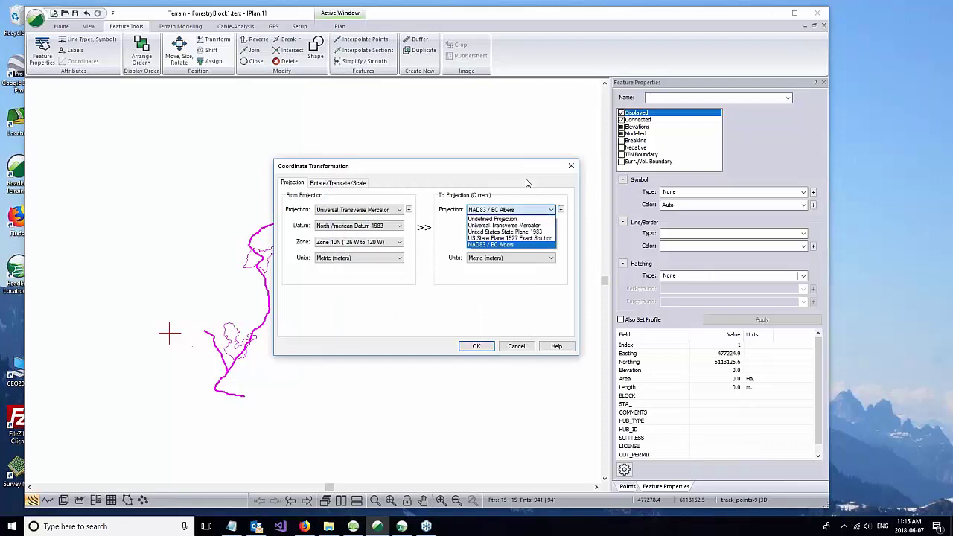
pyautogui.click(525, 182)
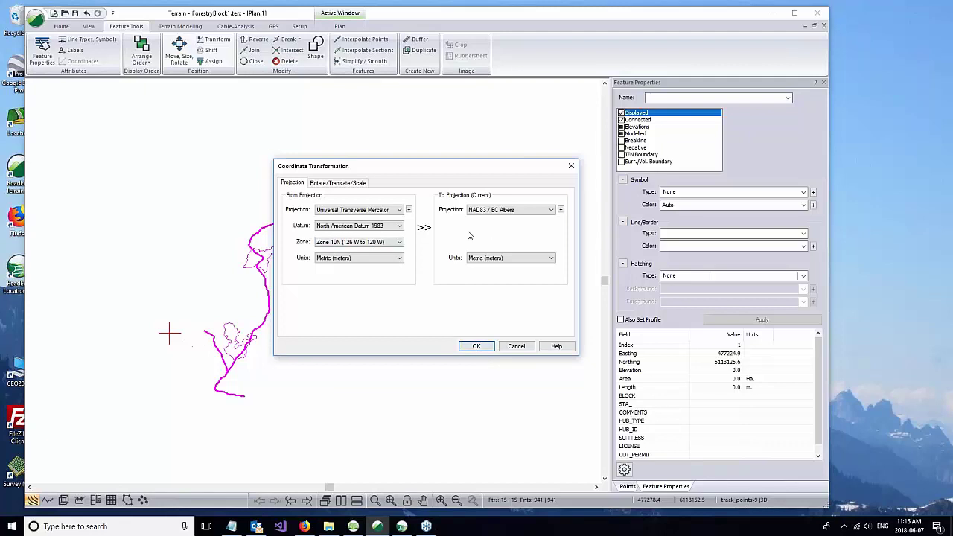
# Apply the transformation of the selected features from UTM Zone 10N to NAD83 / BC Albers and show the full plan extents
pyautogui.click(475, 347)
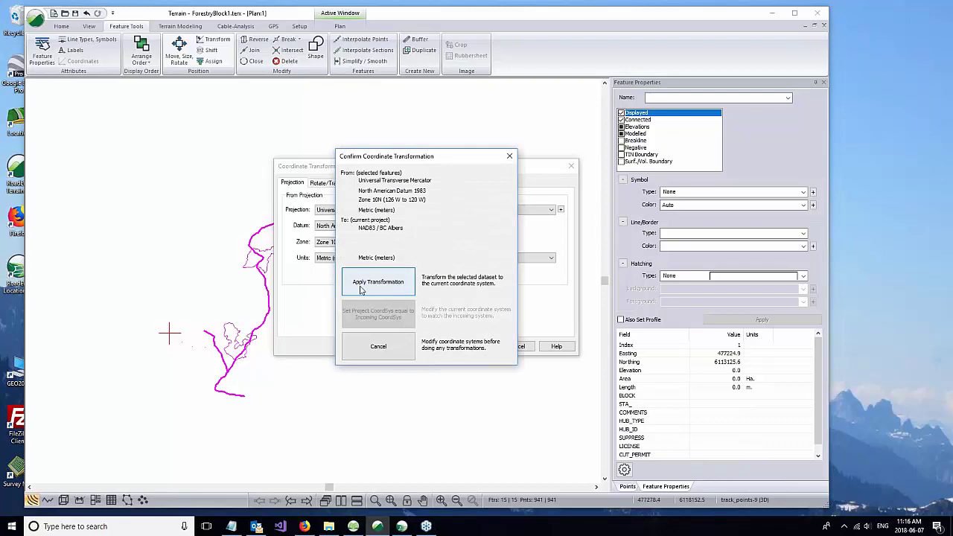
pyautogui.click(361, 289)
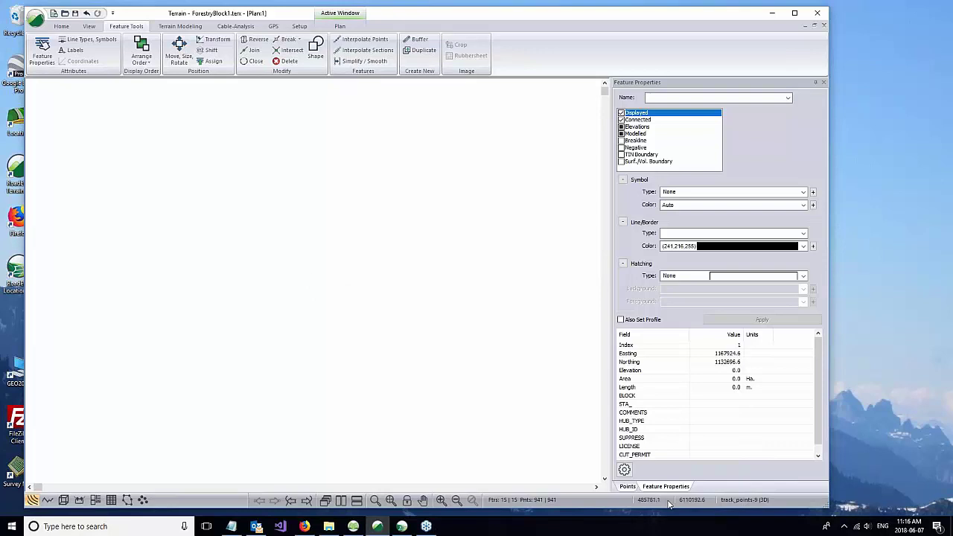
pyautogui.click(391, 500)
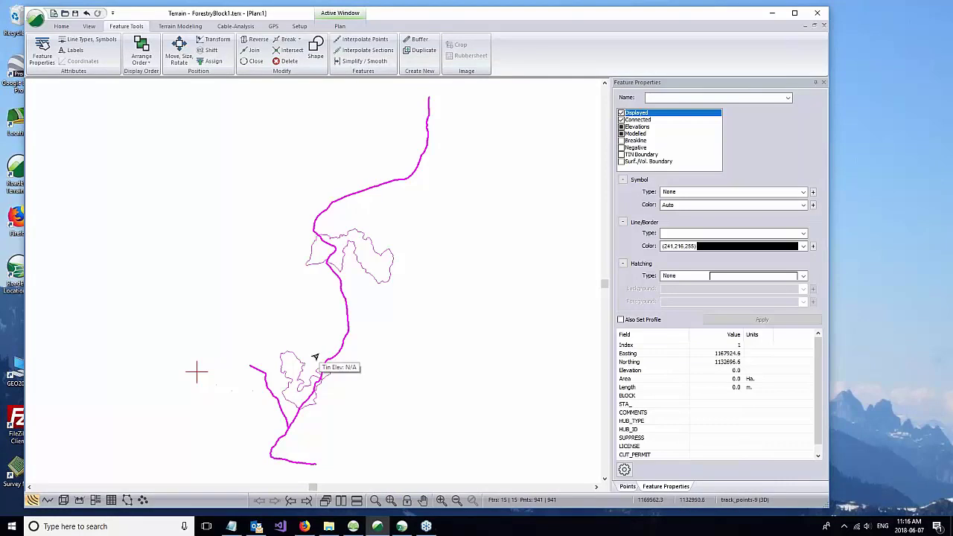
pyautogui.moveTo(328, 400)
pyautogui.mouseDown(button='middle')
pyautogui.moveTo(296, 383)
pyautogui.moveTo(283, 395)
pyautogui.mouseUp(button='middle')
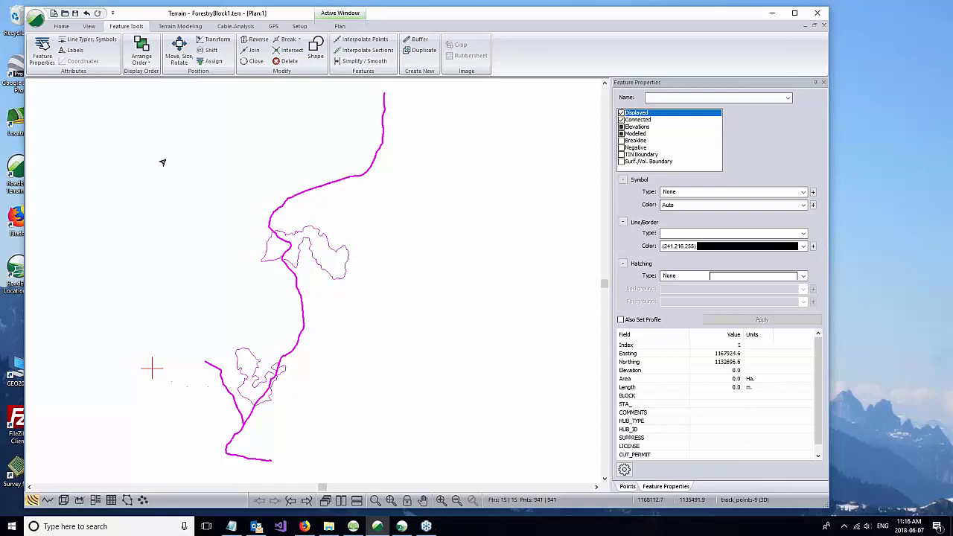
# Export all features to Google Earth to check their location, and close Google Earth and the export dialog
pyautogui.click(61, 27)
pyautogui.click(392, 49)
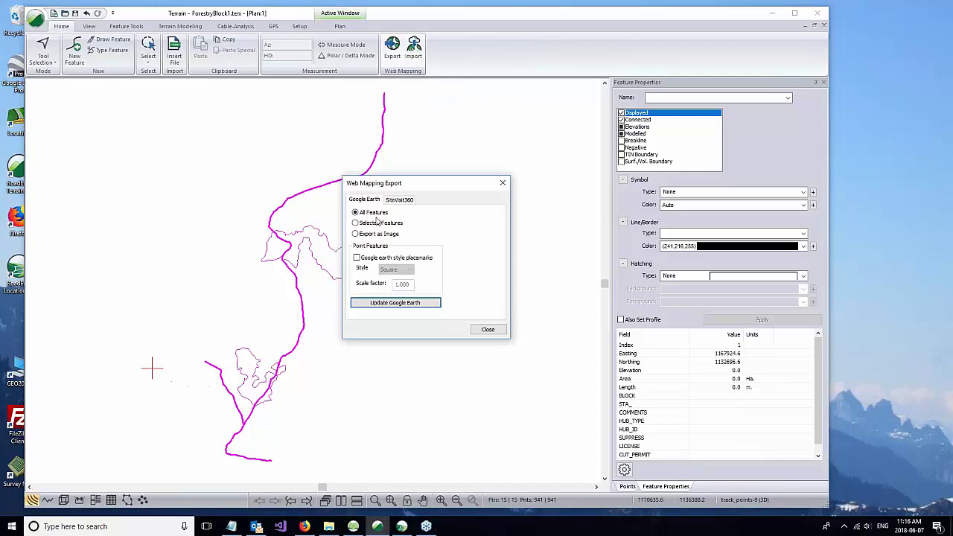
pyautogui.click(381, 304)
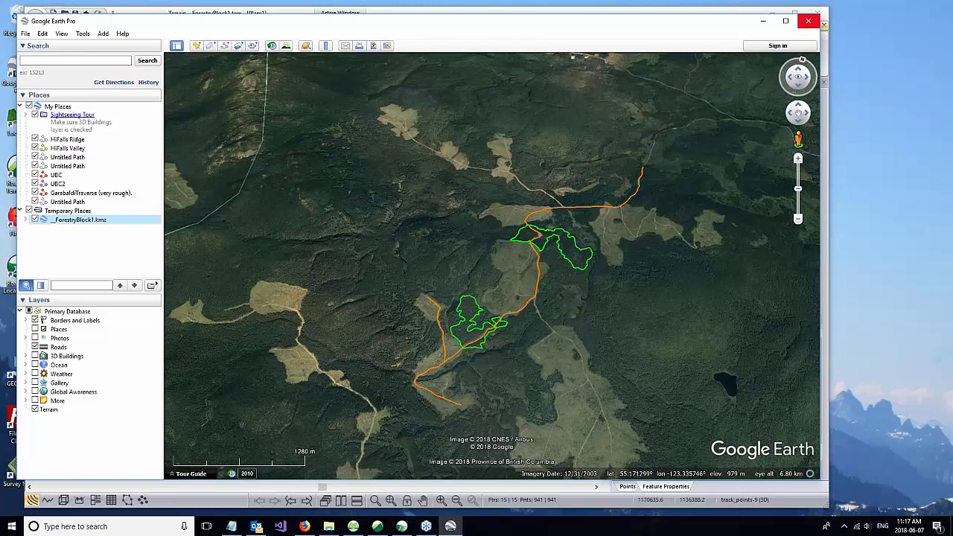
pyautogui.click(813, 26)
pyautogui.click(477, 265)
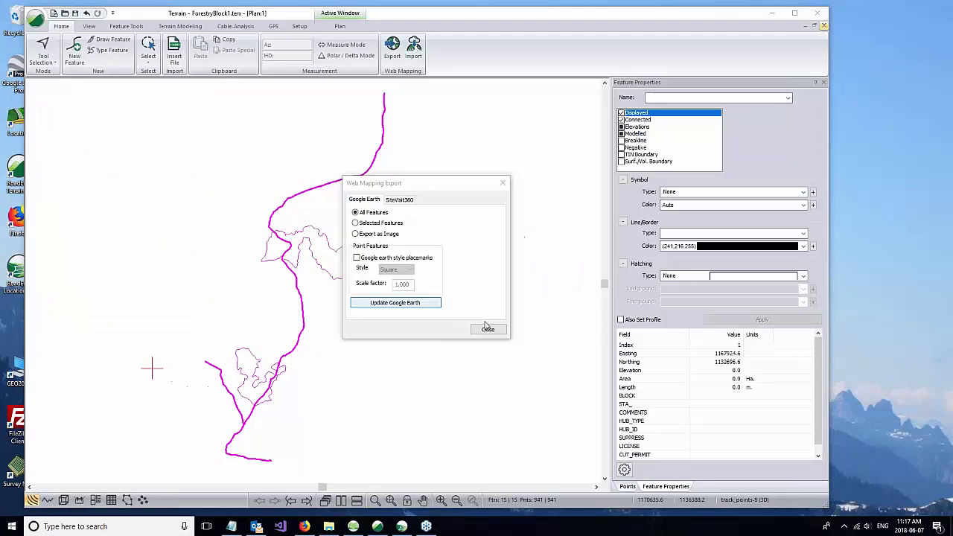
pyautogui.click(487, 329)
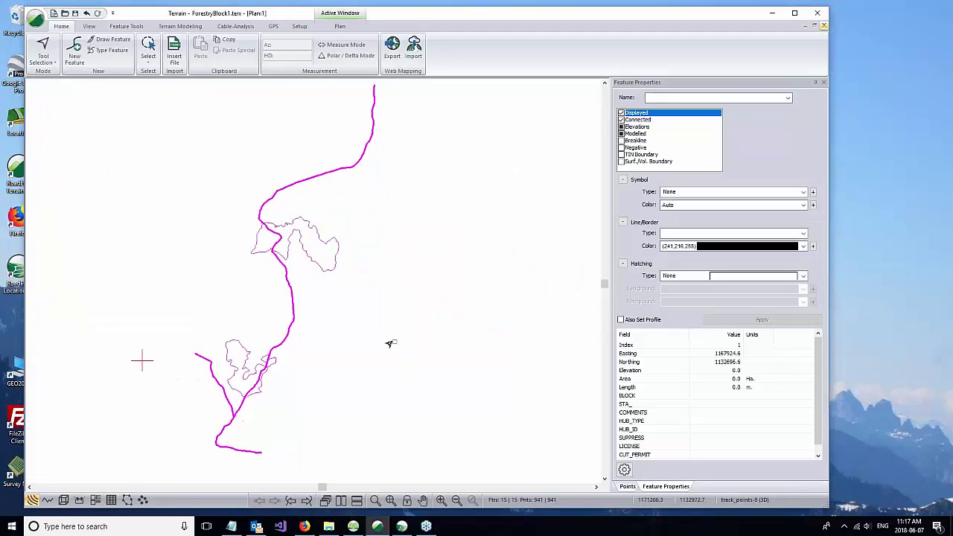
# Clear the selection and insert GPS.gpx, transforming it from Latitude / Longitude to the current NAD83 / BC Albers projection
pyautogui.click(387, 351)
pyautogui.moveTo(399, 349); pyautogui.dragTo(404, 349, button='middle')
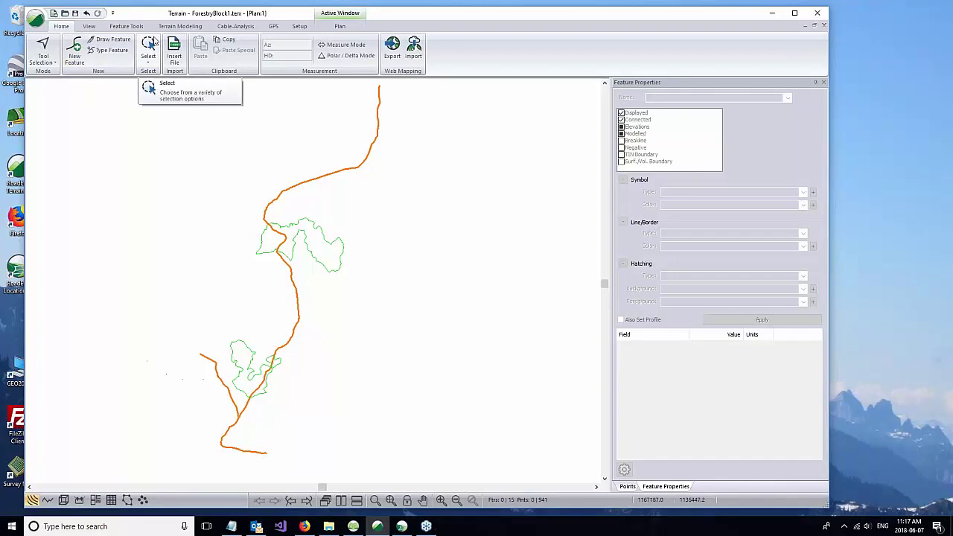
pyautogui.click(173, 50)
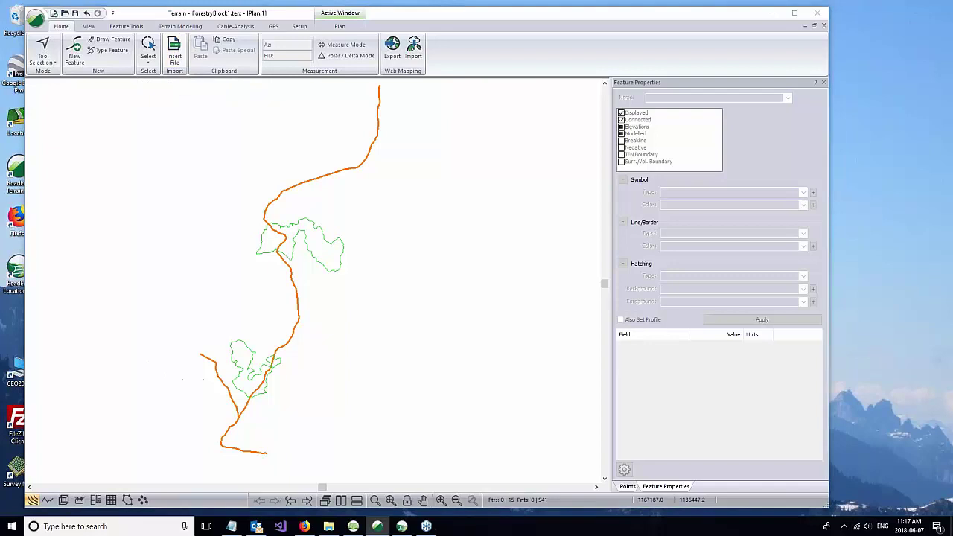
pyautogui.click(526, 192)
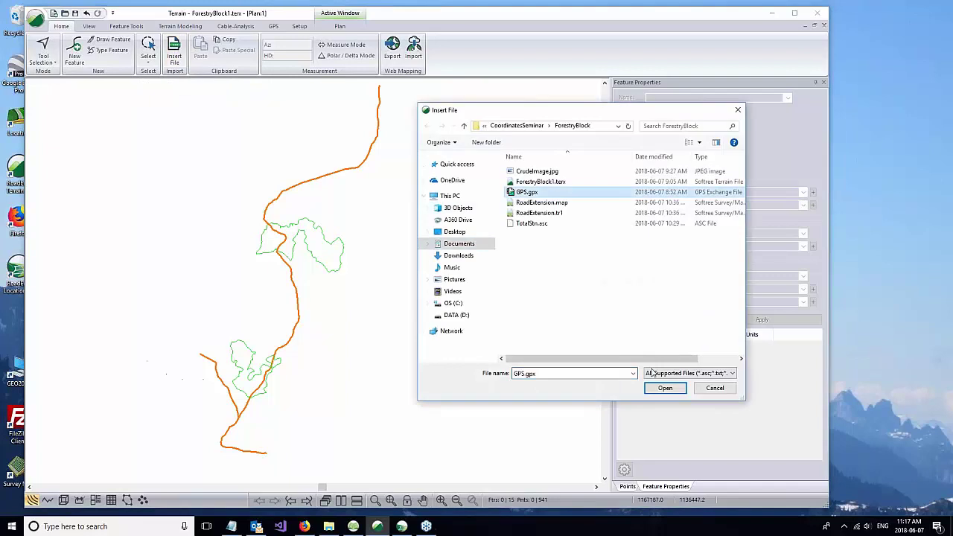
pyautogui.click(659, 389)
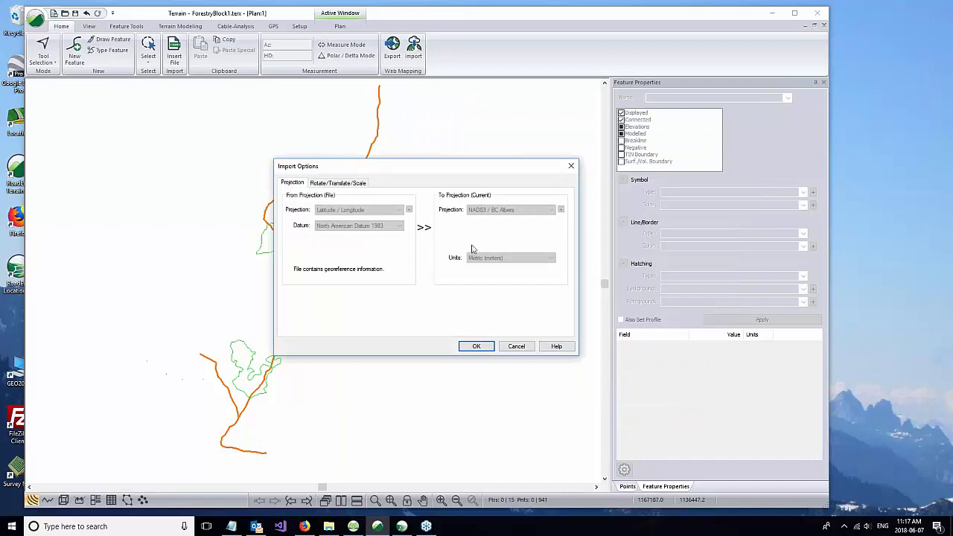
pyautogui.click(476, 347)
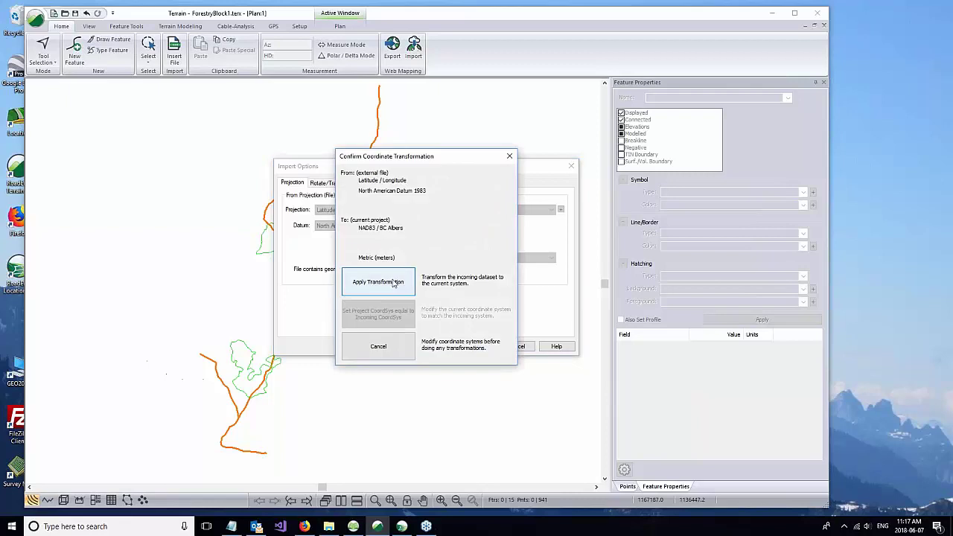
pyautogui.click(394, 311)
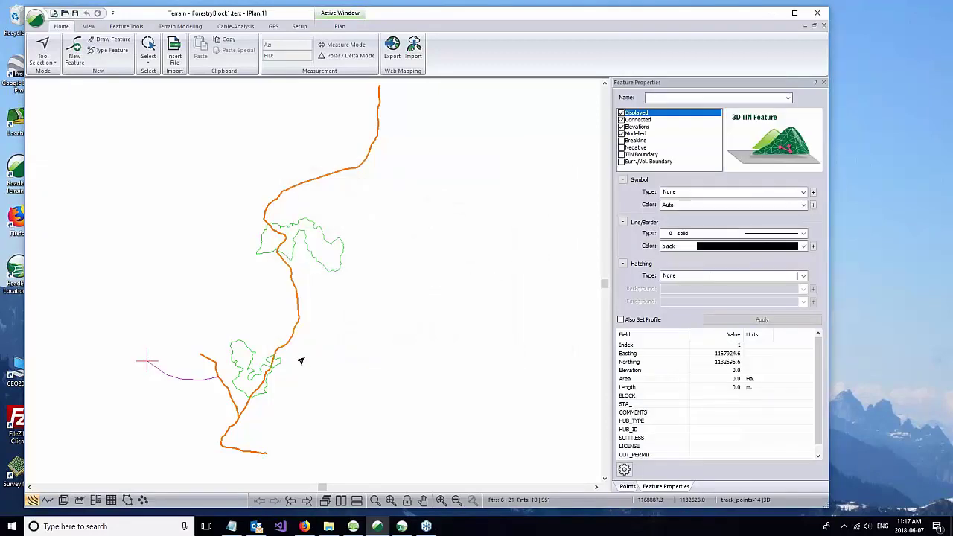
pyautogui.moveTo(300, 362); pyautogui.dragTo(282, 341, button='middle')
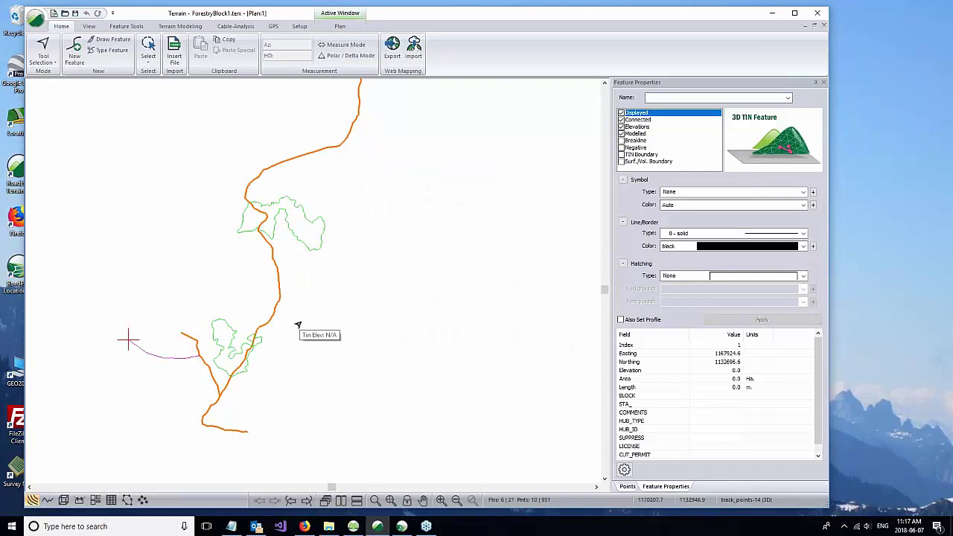
pyautogui.moveTo(165, 193); pyautogui.dragTo(145, 194, button='middle')
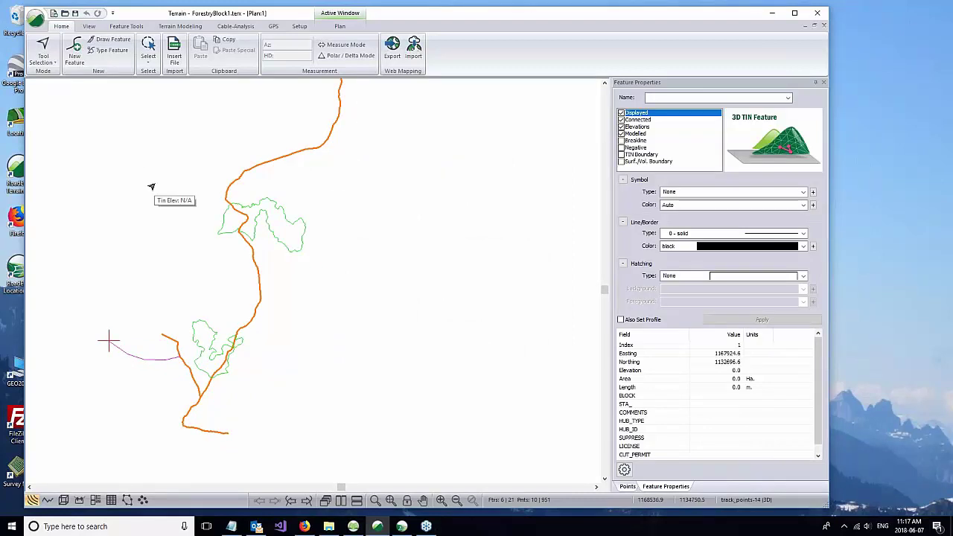
pyautogui.moveTo(129, 141); pyautogui.dragTo(129, 143, button='middle')
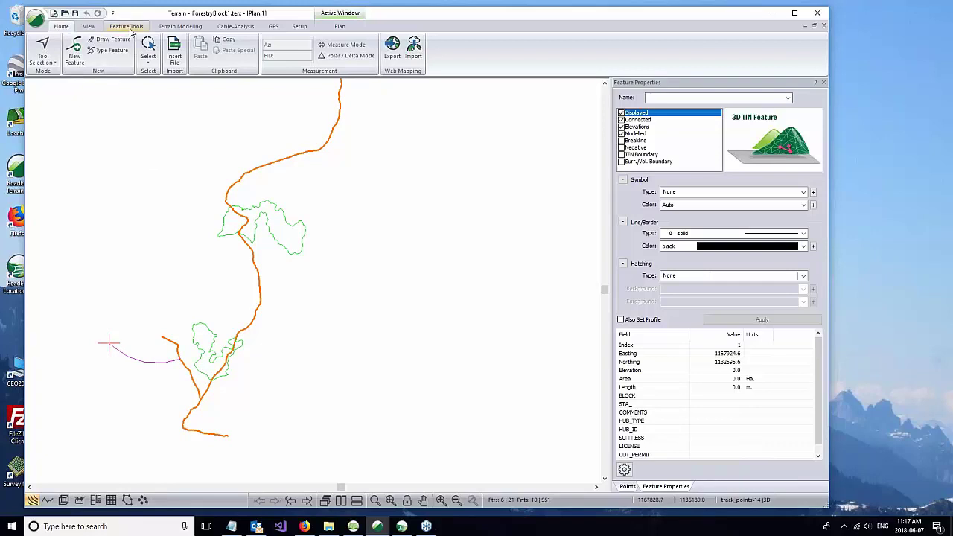
# Insert TotalStn.asc as ASCII text (#,y,x,z,code) with the default import options and show the full plan extents
pyautogui.click(176, 65)
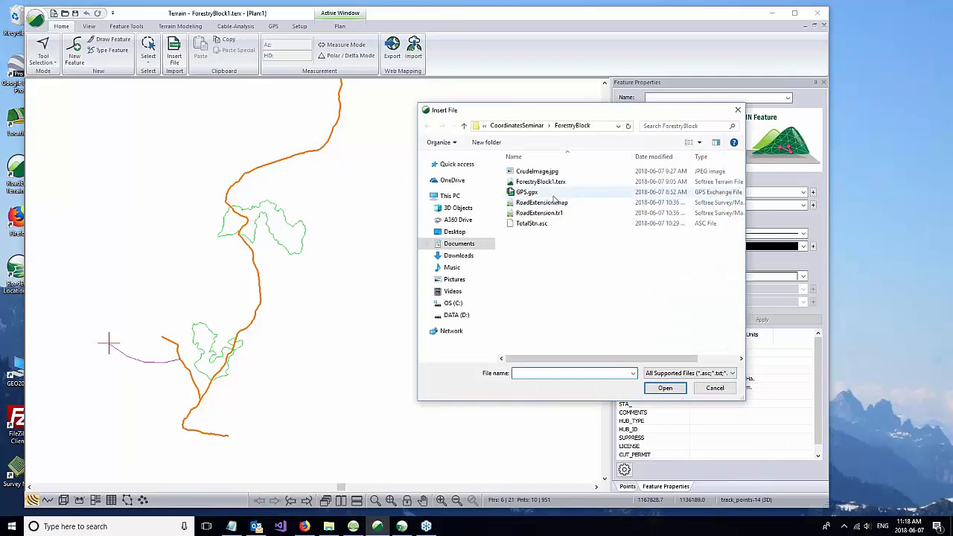
pyautogui.click(547, 224)
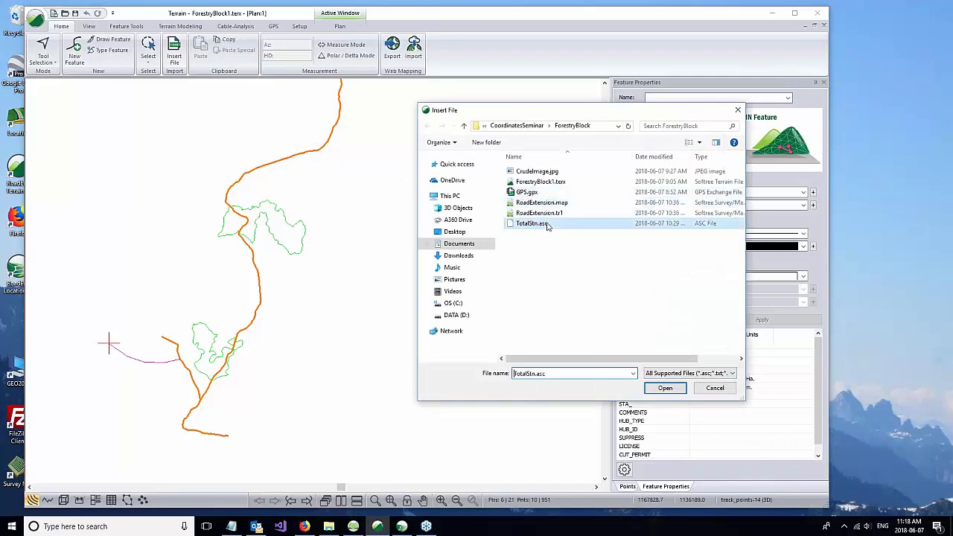
pyautogui.click(658, 390)
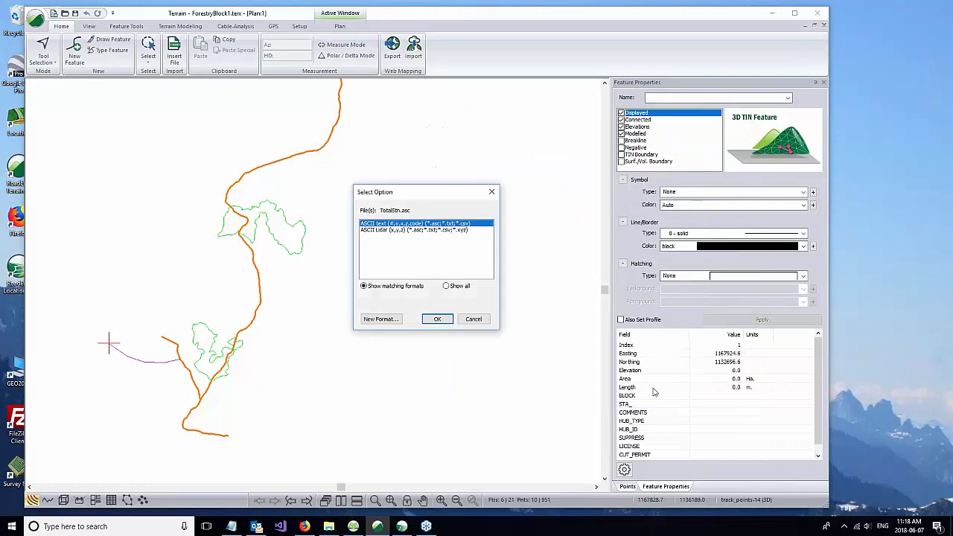
pyautogui.click(436, 320)
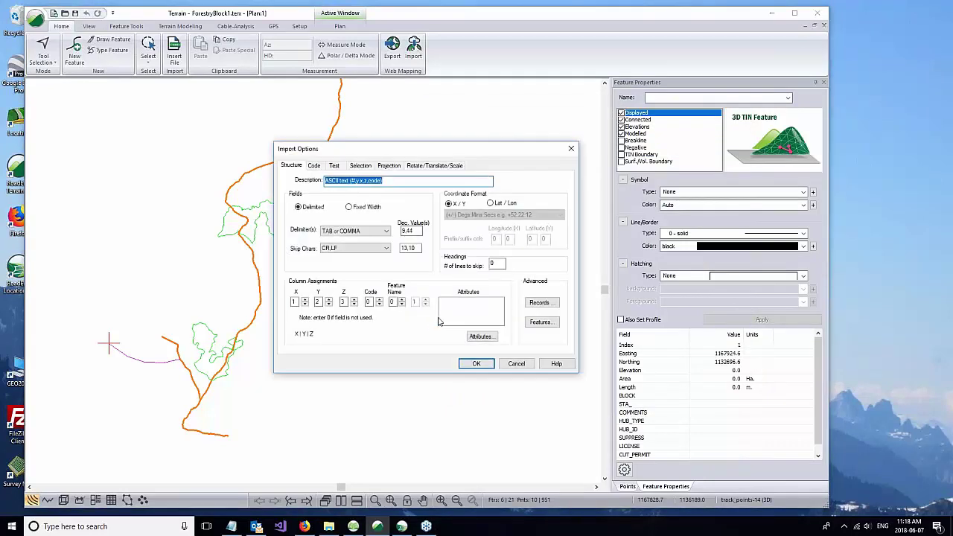
pyautogui.click(476, 364)
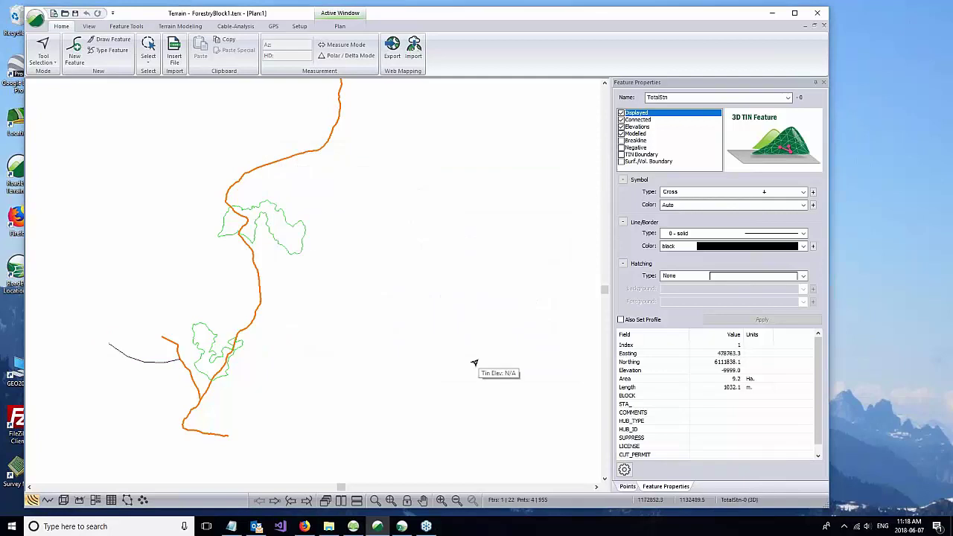
pyautogui.click(391, 502)
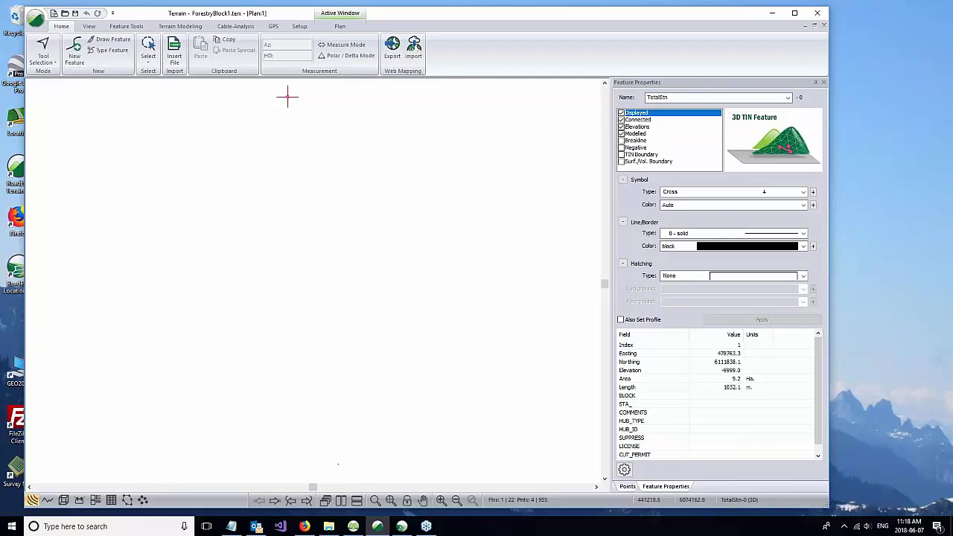
# Transform the selected TotalStn feature from Universal Transverse Mercator, World Geodetic System 1984, Zone 10N to NAD83 / BC Albers and show the full plan extents
pyautogui.moveTo(287, 98)
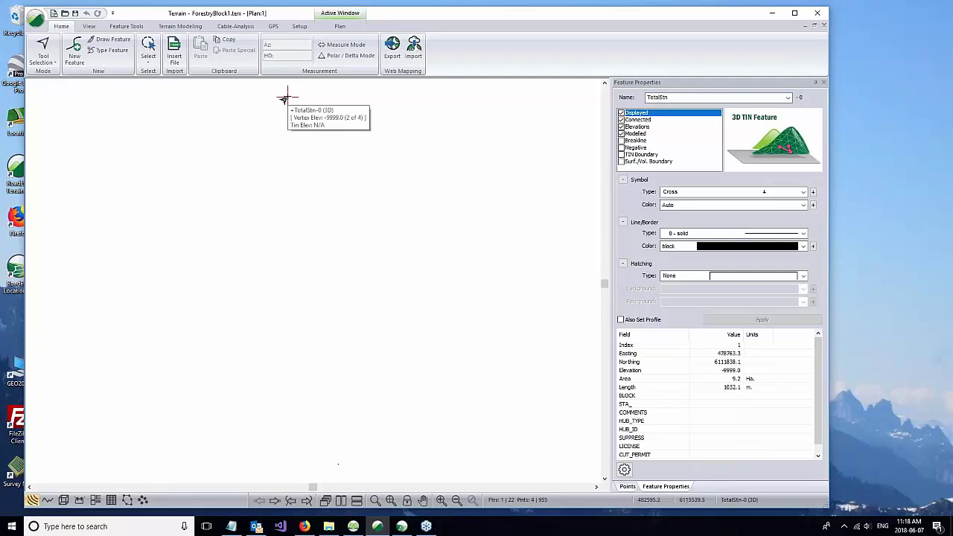
pyautogui.moveTo(285, 98); pyautogui.dragTo(291, 246)
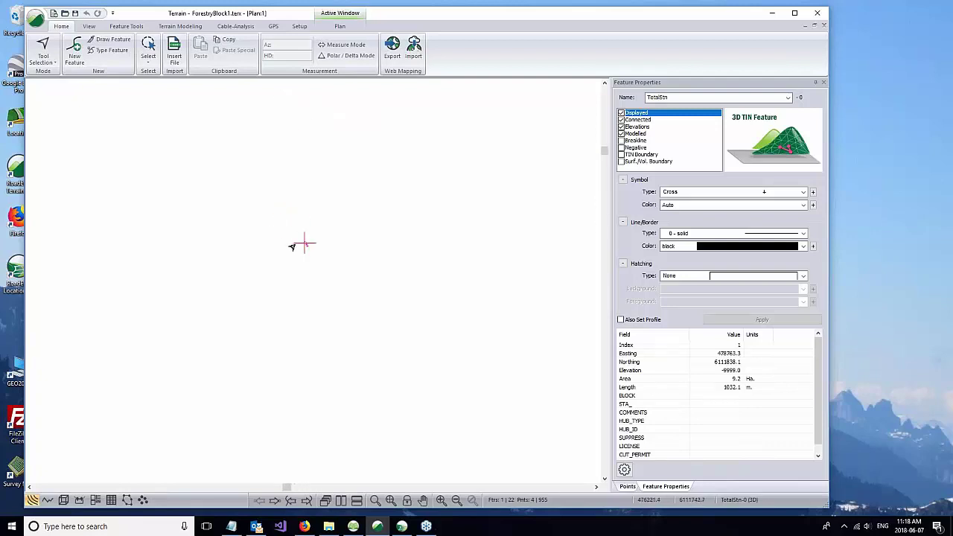
pyautogui.scroll(8, 307, 244)
pyautogui.scroll(3, 319, 213)
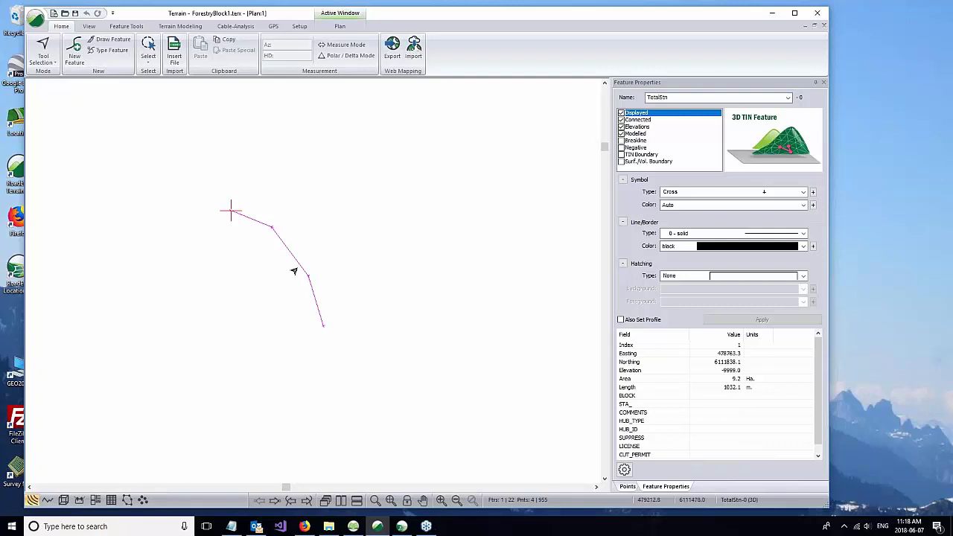
pyautogui.moveTo(173, 181); pyautogui.dragTo(397, 367)
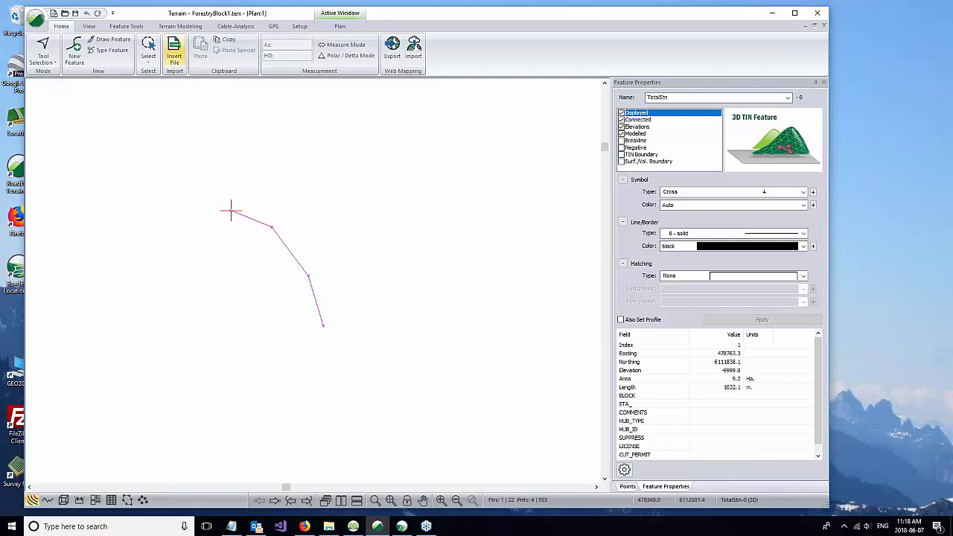
pyautogui.click(138, 28)
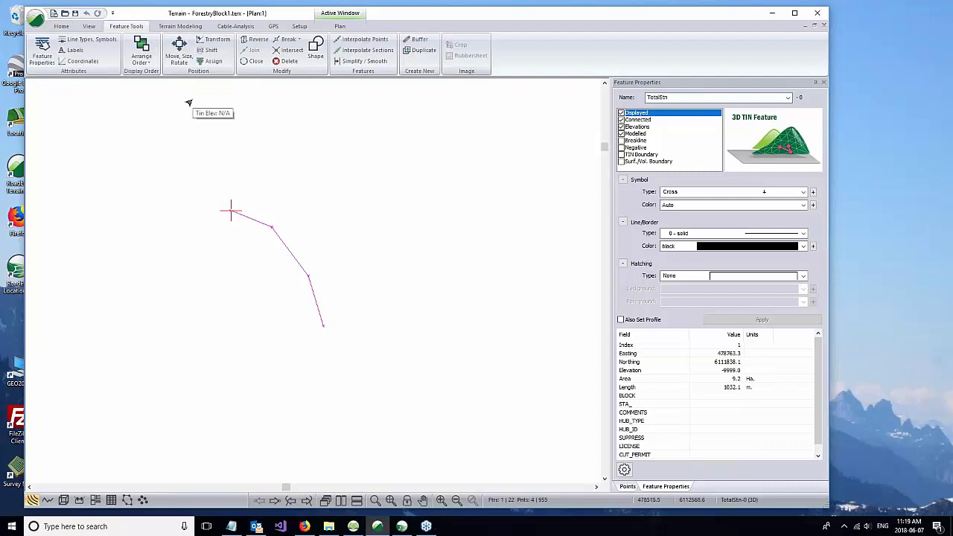
pyautogui.click(215, 39)
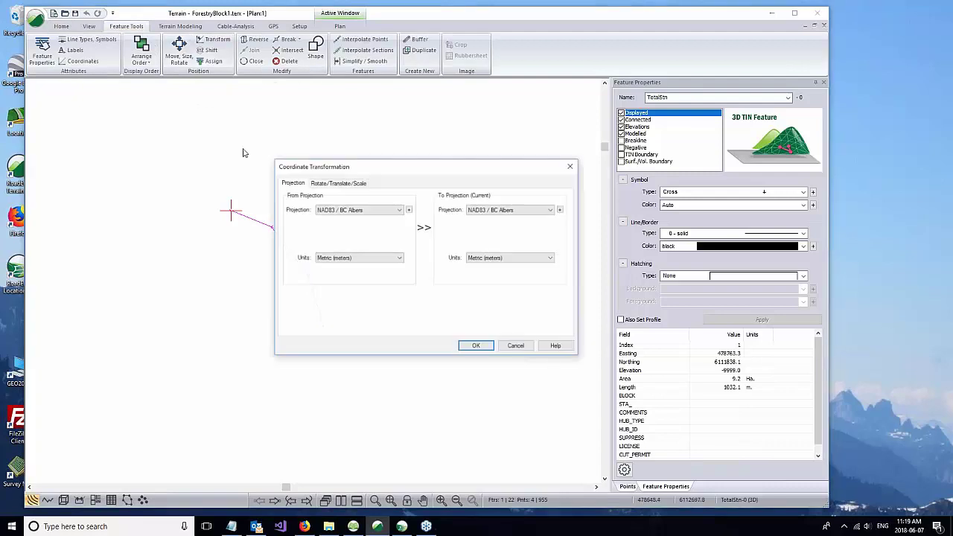
pyautogui.click(333, 210)
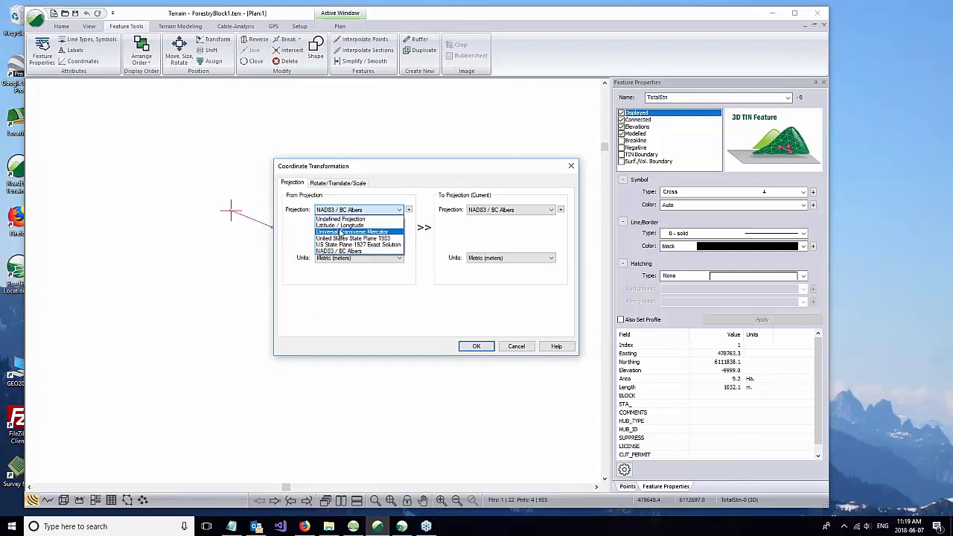
pyautogui.click(341, 231)
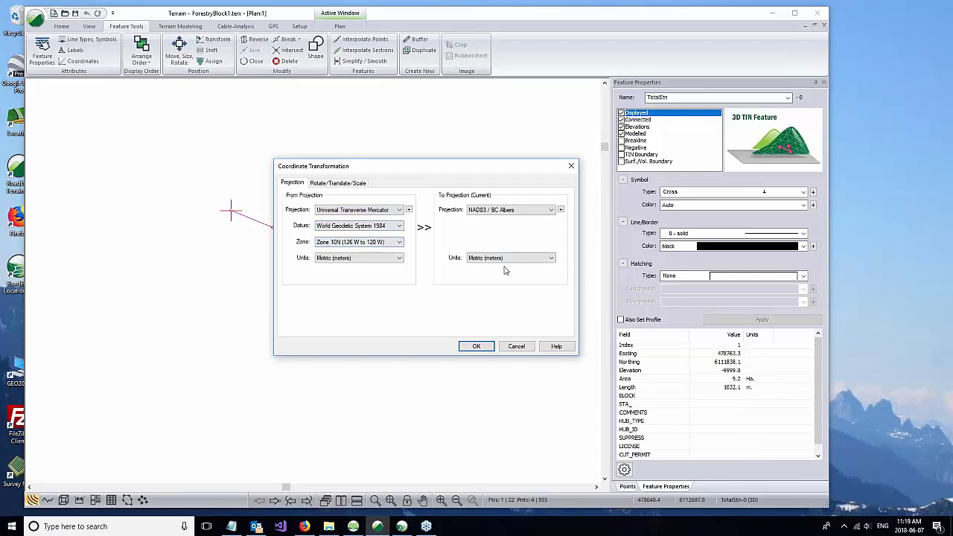
pyautogui.click(473, 347)
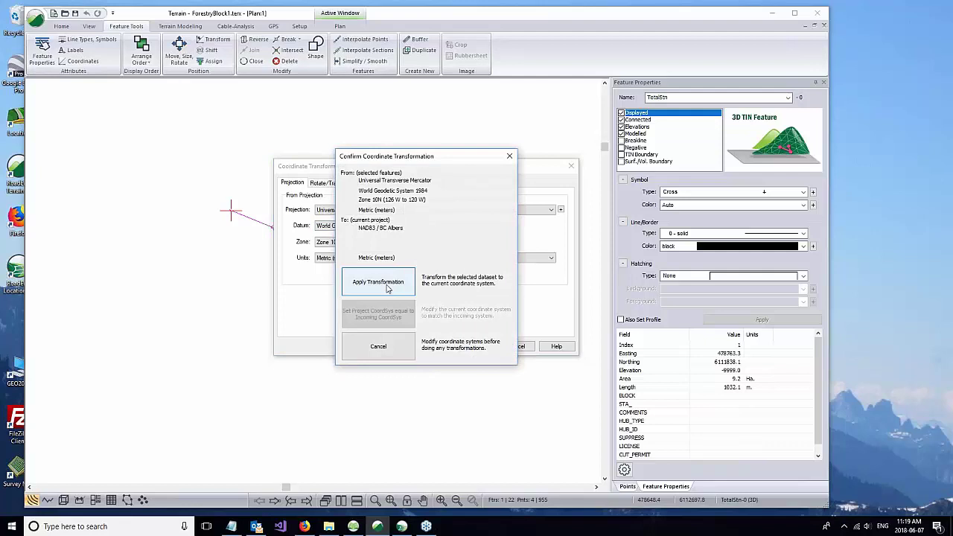
pyautogui.click(387, 288)
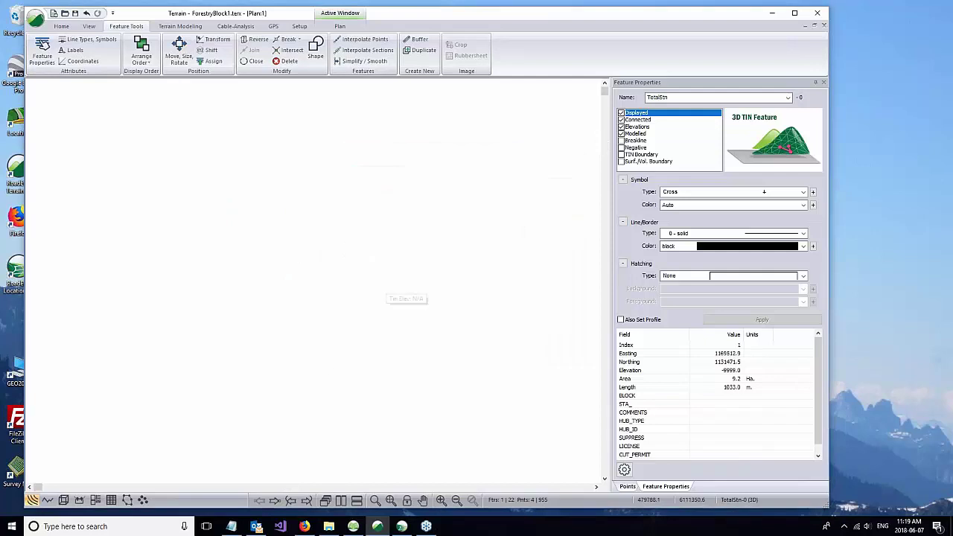
pyautogui.click(390, 500)
# Examine the position of the transformed total station line relative to the roads and block boundaries, and clear the selection
pyautogui.scroll(2, 346, 276)
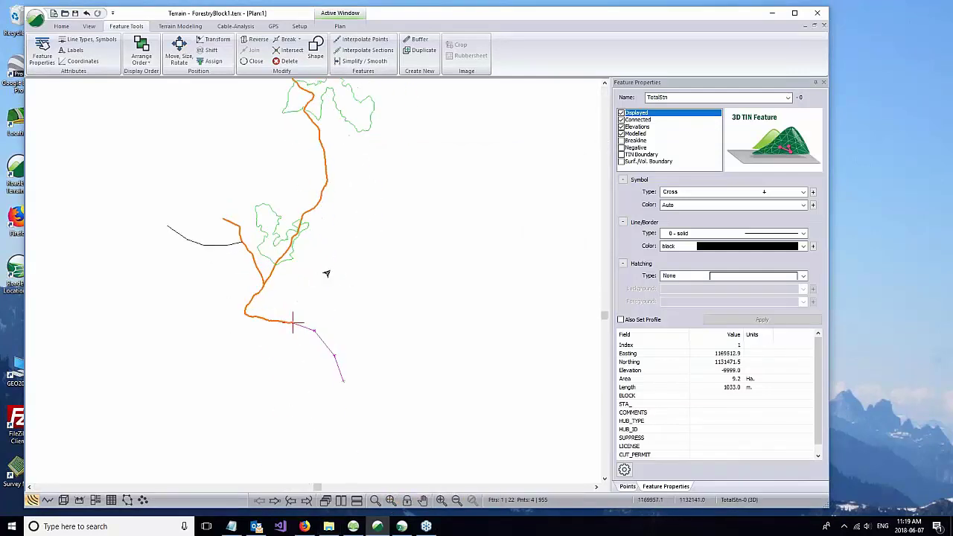
pyautogui.scroll(2, 322, 286)
pyautogui.moveTo(323, 286); pyautogui.dragTo(321, 326, button='middle')
pyautogui.scroll(-1, 384, 286)
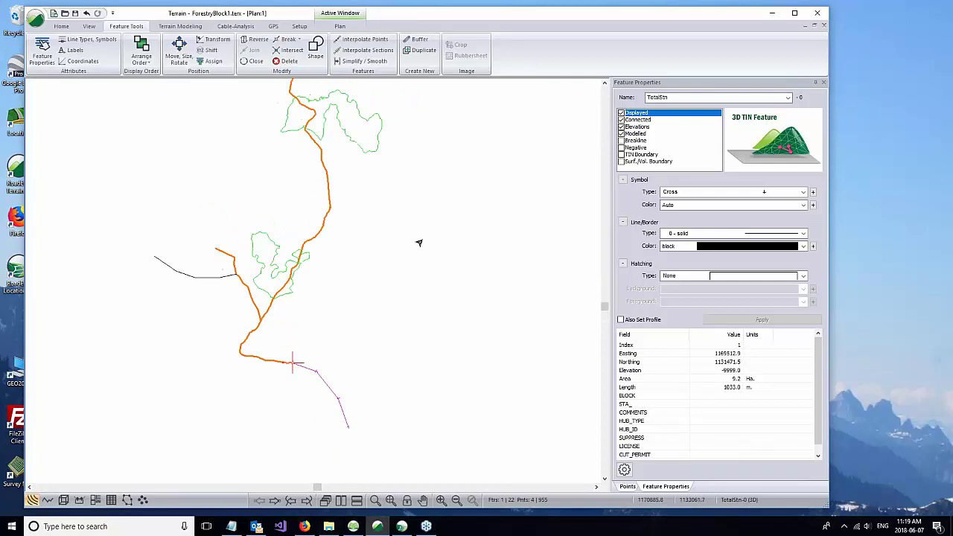
pyautogui.moveTo(421, 244); pyautogui.dragTo(404, 347, button='middle')
pyautogui.moveTo(402, 288); pyautogui.dragTo(410, 238, button='middle')
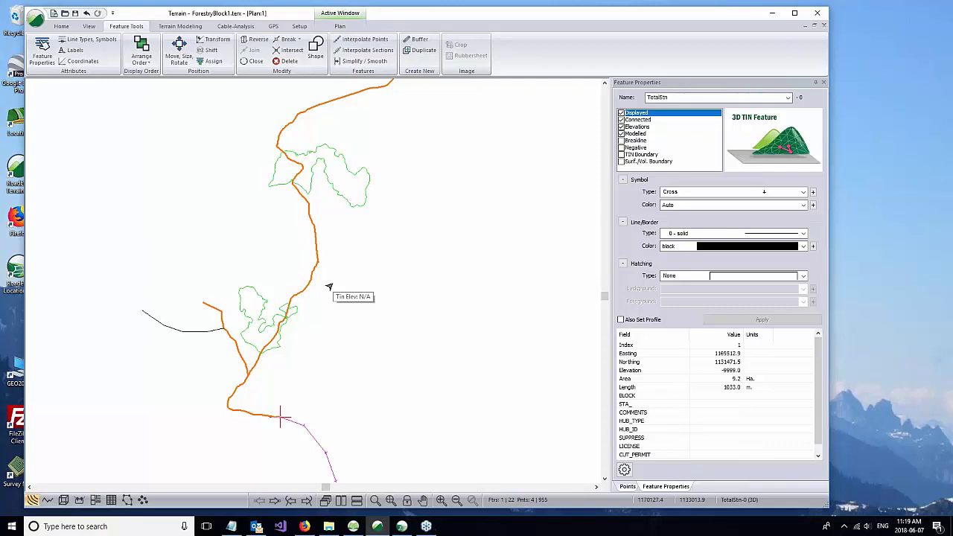
pyautogui.moveTo(298, 233); pyautogui.dragTo(353, 170, button='middle')
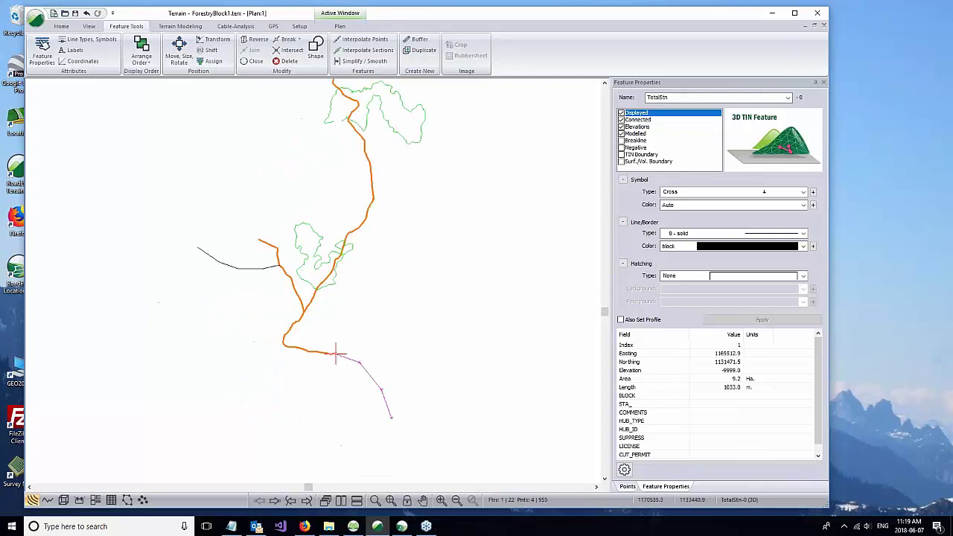
pyautogui.click(334, 174)
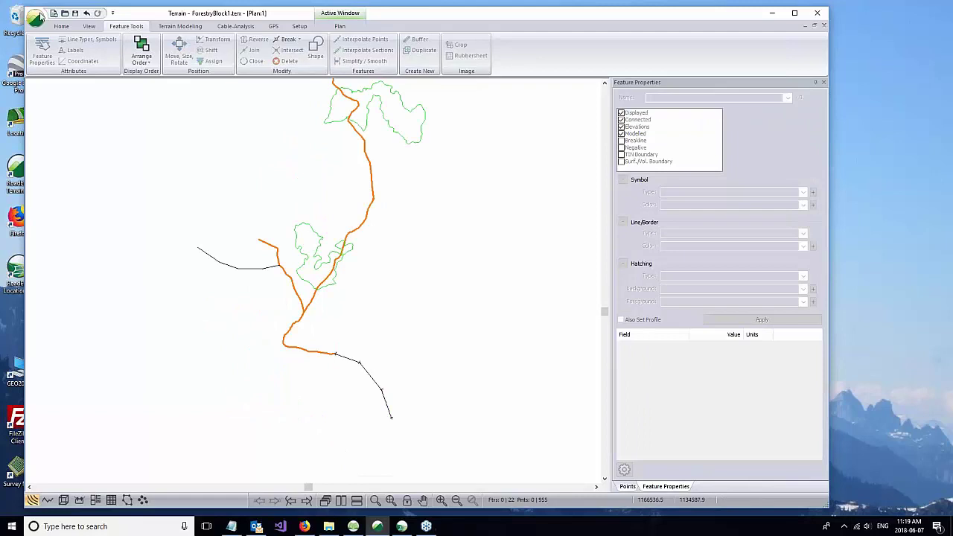
# Reopen ForestryBlock1.terx from the recent documents, discarding the unsaved changes
pyautogui.click(41, 15)
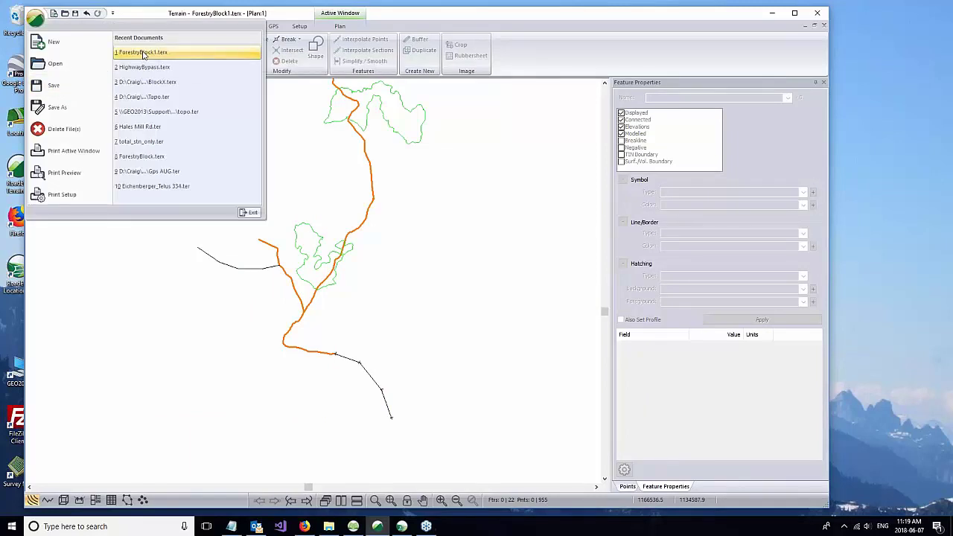
pyautogui.click(144, 53)
pyautogui.click(435, 283)
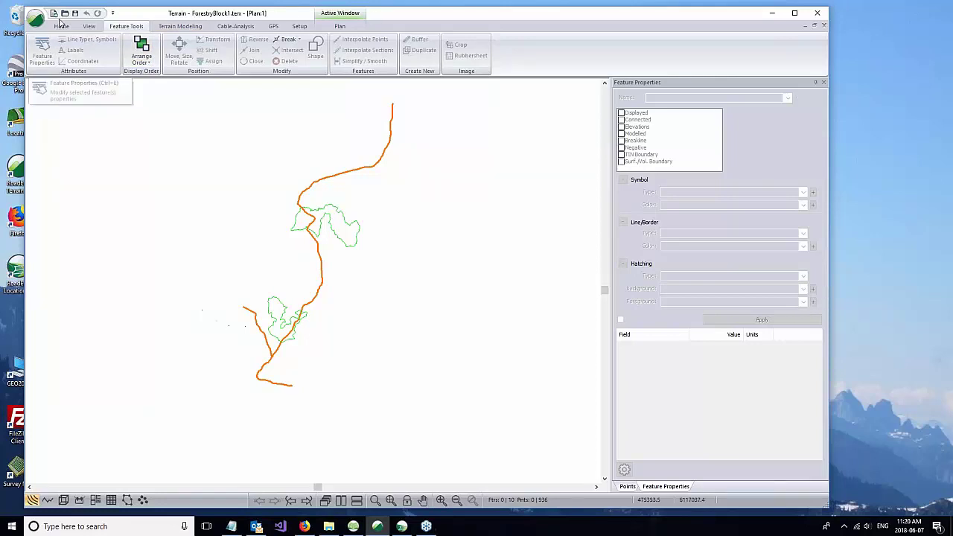
# Insert the image CrudeImage.jpg into the plan with the default import options
pyautogui.click(61, 26)
pyautogui.click(176, 58)
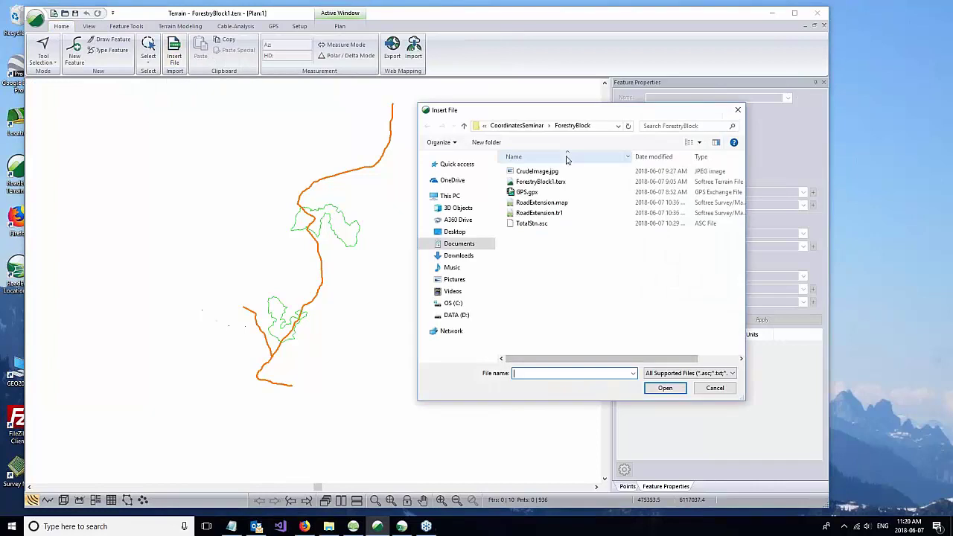
pyautogui.click(537, 171)
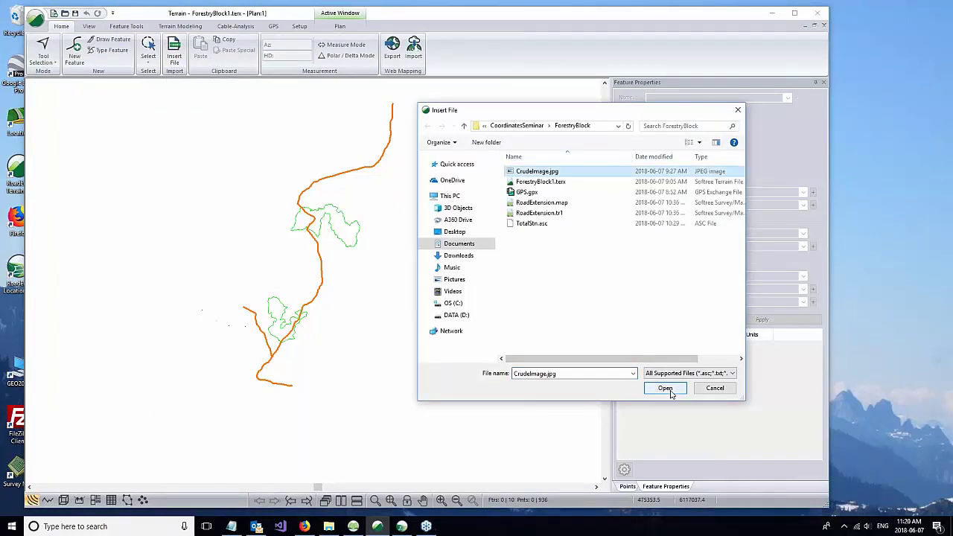
pyautogui.click(665, 388)
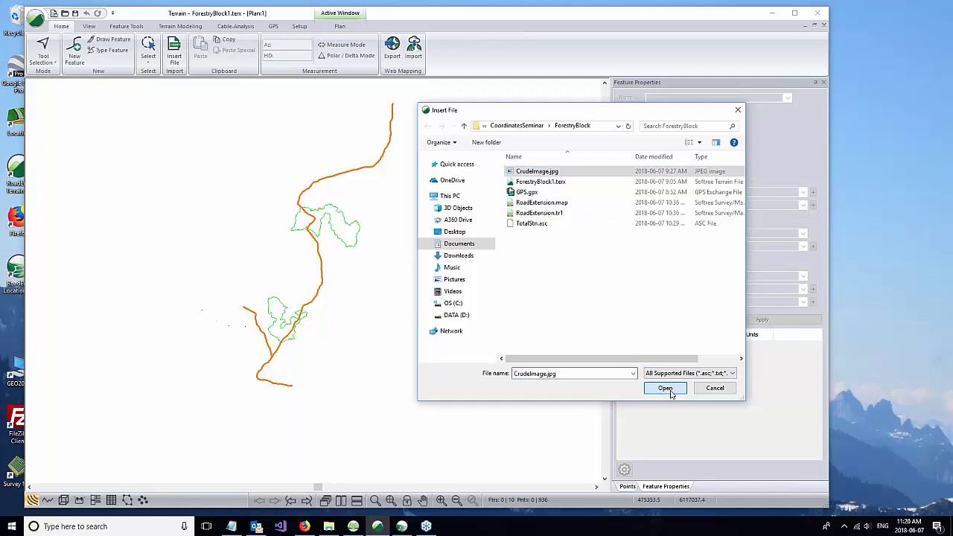
pyautogui.click(669, 393)
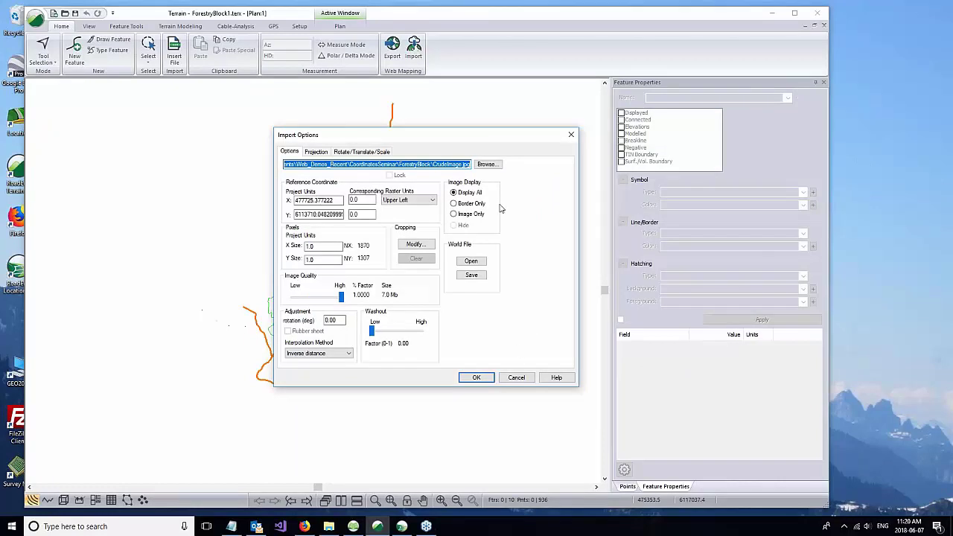
pyautogui.moveTo(530, 136); pyautogui.dragTo(698, 126)
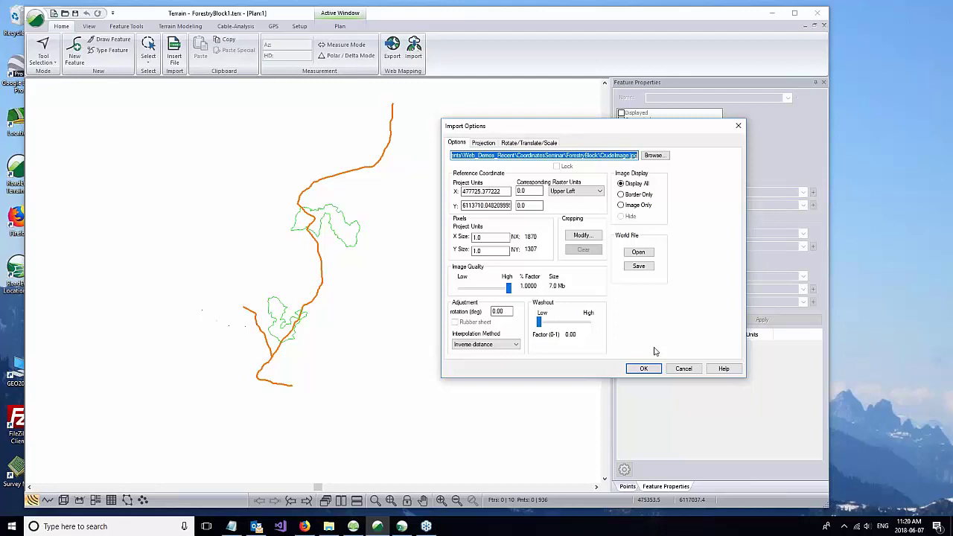
pyautogui.click(640, 369)
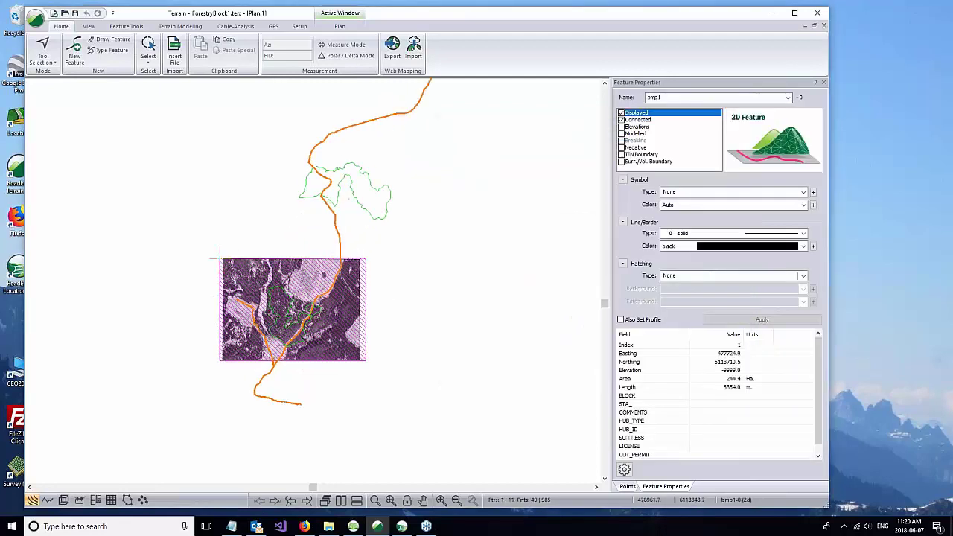
# Deselect the inserted image and examine how it lines up with the roads and block boundaries
pyautogui.click(434, 294)
pyautogui.moveTo(434, 294); pyautogui.dragTo(402, 283, button='middle')
pyautogui.scroll(1, 362, 279)
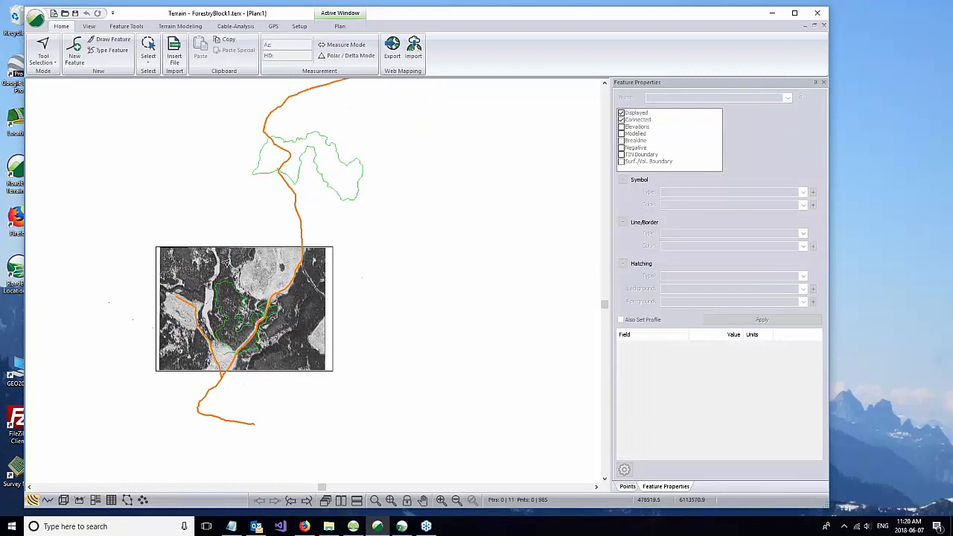
pyautogui.scroll(1, 301, 318)
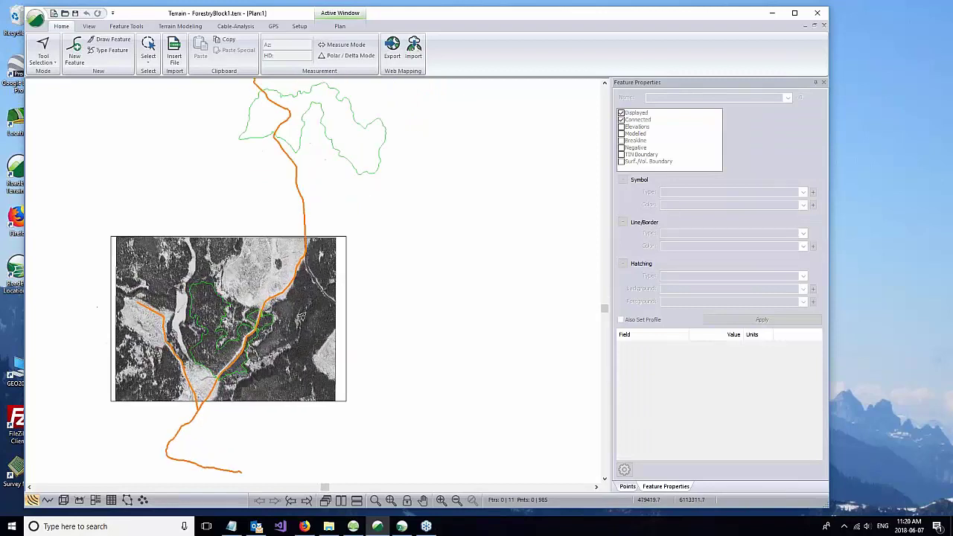
pyautogui.scroll(3, 301, 317)
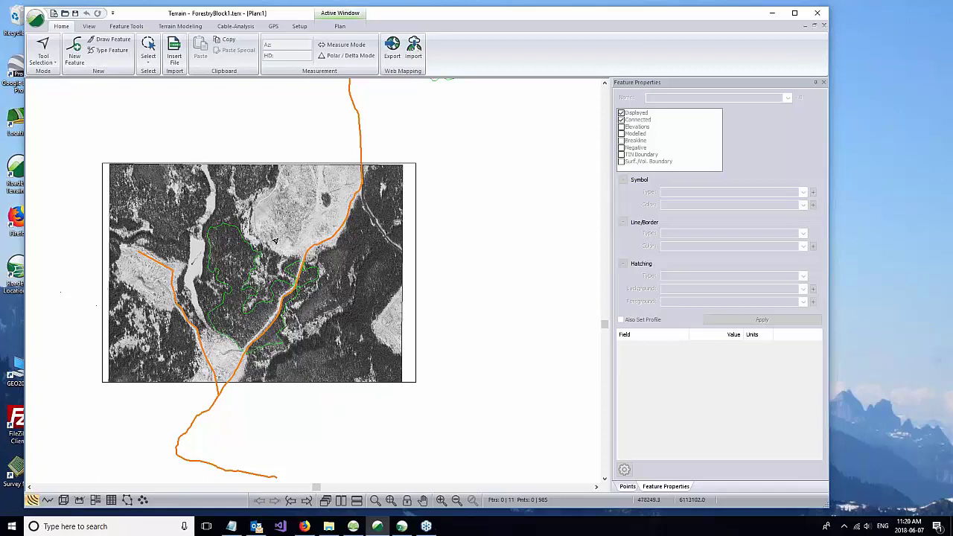
pyautogui.moveTo(252, 226); pyautogui.dragTo(227, 366, button='middle')
pyautogui.scroll(-1, 254, 267)
pyautogui.scroll(-2, 253, 267)
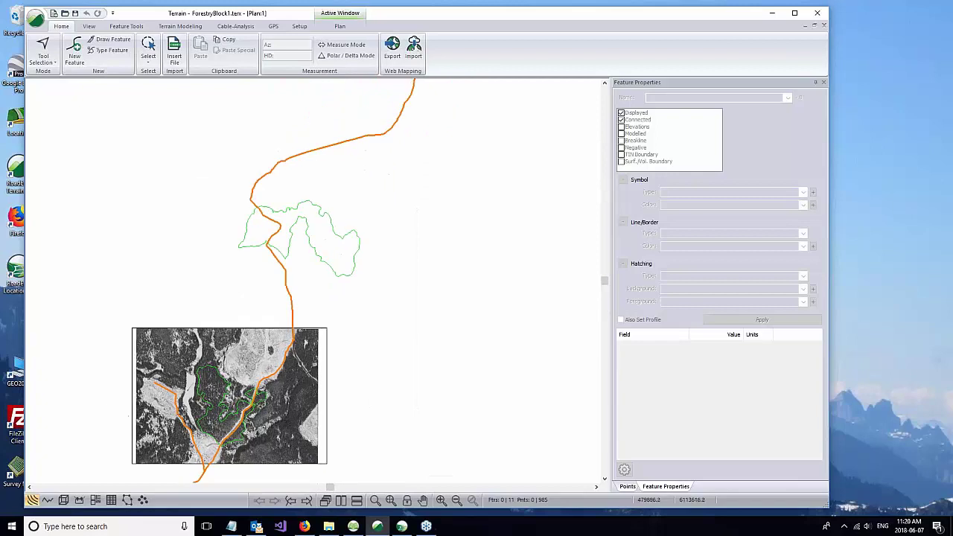
pyautogui.moveTo(395, 239); pyautogui.dragTo(389, 260, button='middle')
pyautogui.scroll(-1, 388, 260)
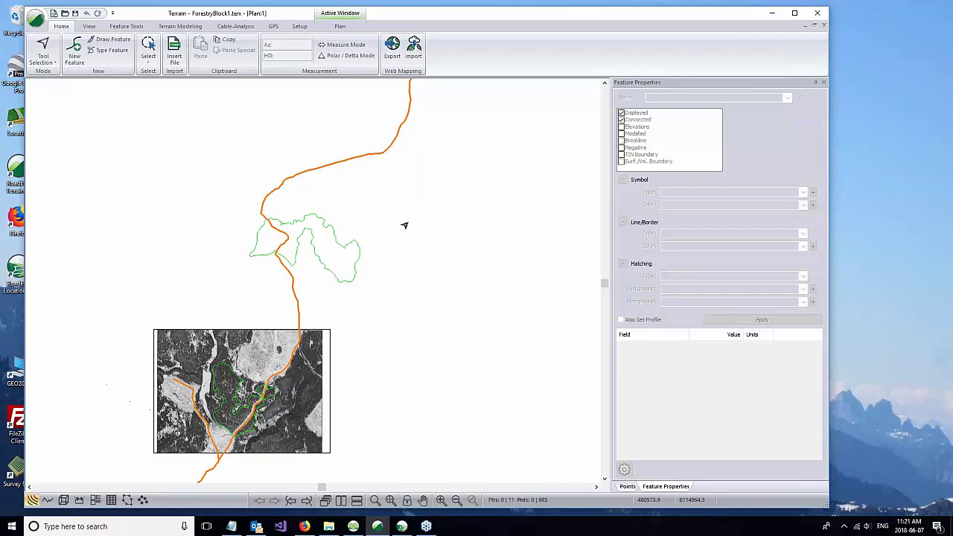
pyautogui.moveTo(225, 372); pyautogui.dragTo(272, 284, button='middle')
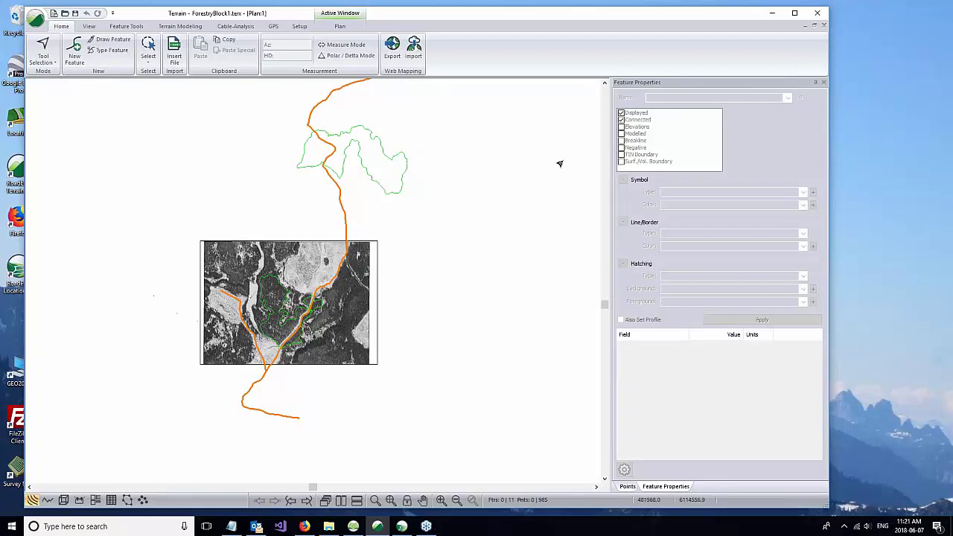
# Minimize Terrain, switch to Survey/Map, select station 0.0 in the RoadExtension.tr1 traverse and maximize the traverse table
pyautogui.click(774, 14)
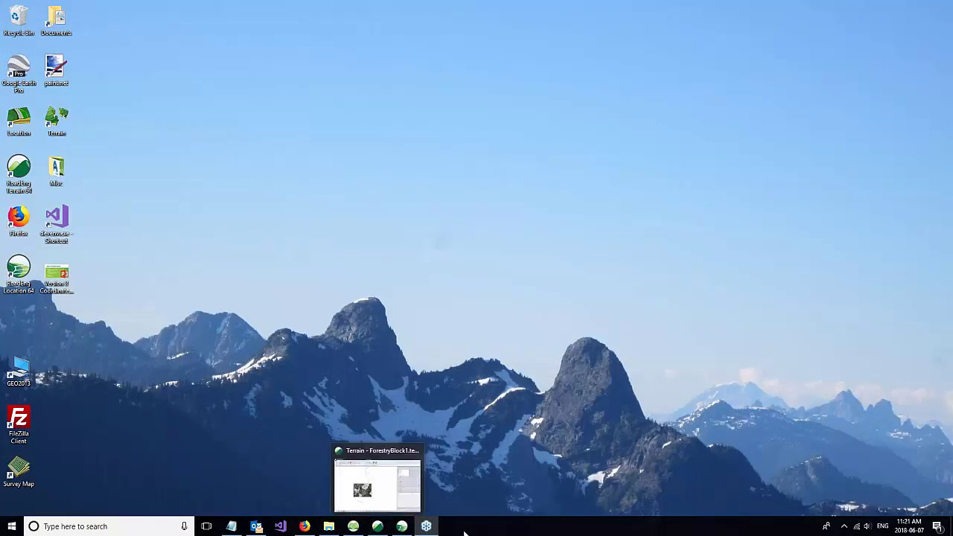
pyautogui.click(358, 529)
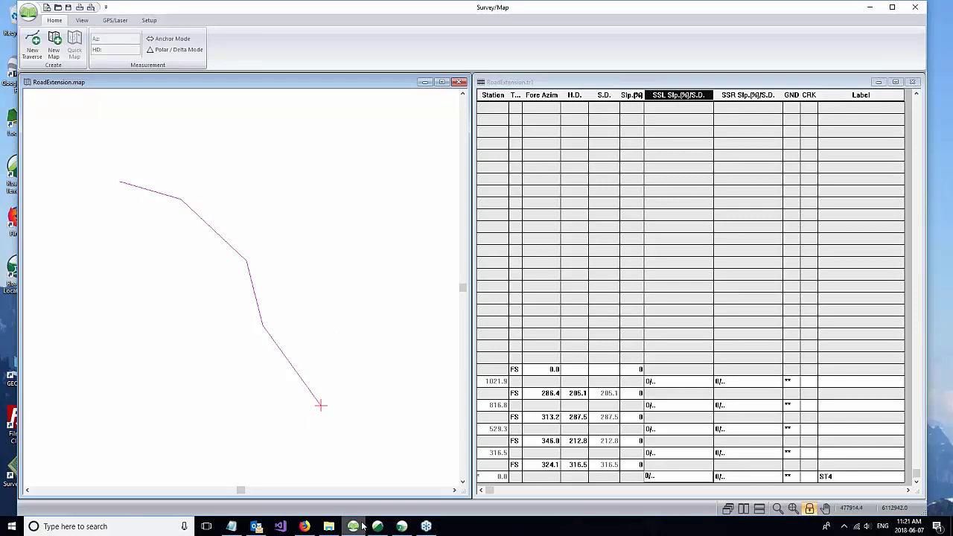
pyautogui.moveTo(377, 526)
pyautogui.click(523, 85)
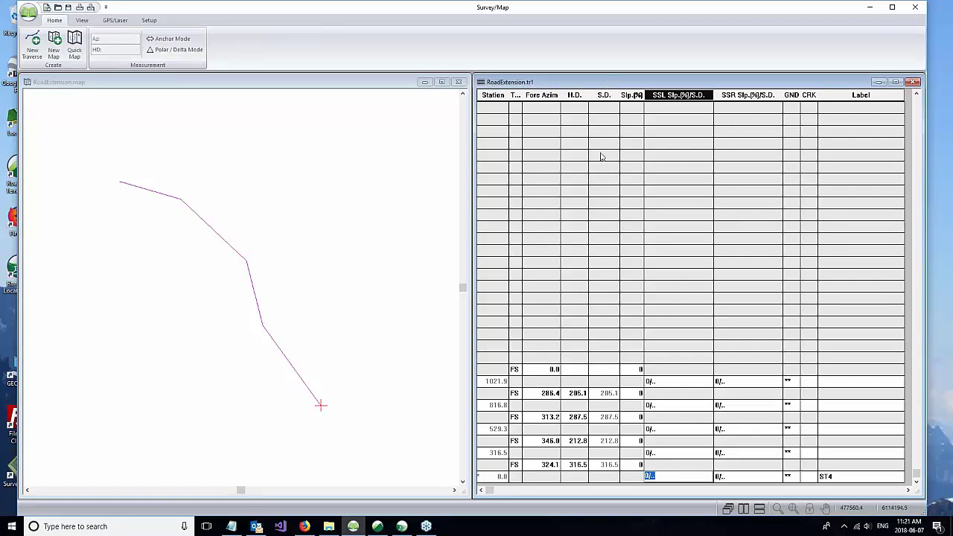
pyautogui.click(502, 478)
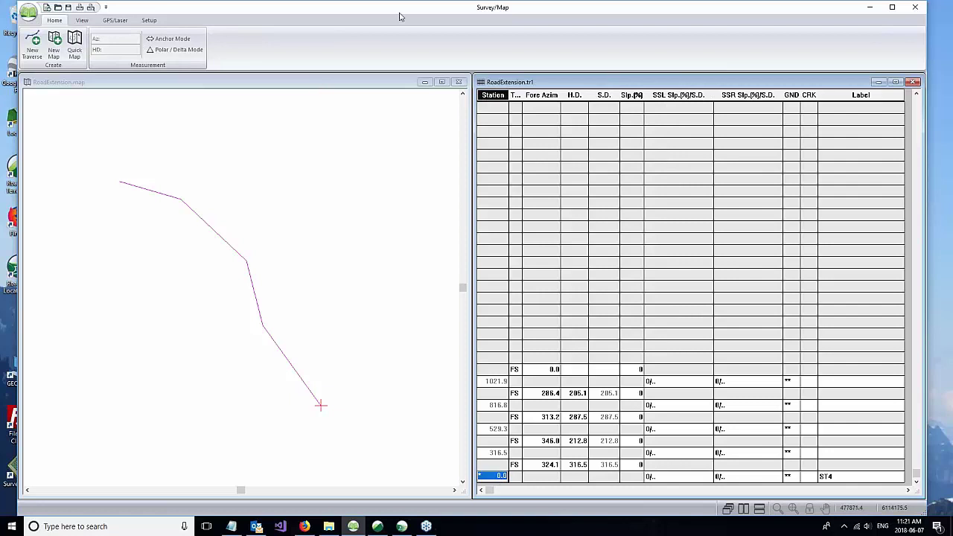
pyautogui.moveTo(372, 21); pyautogui.dragTo(412, 53)
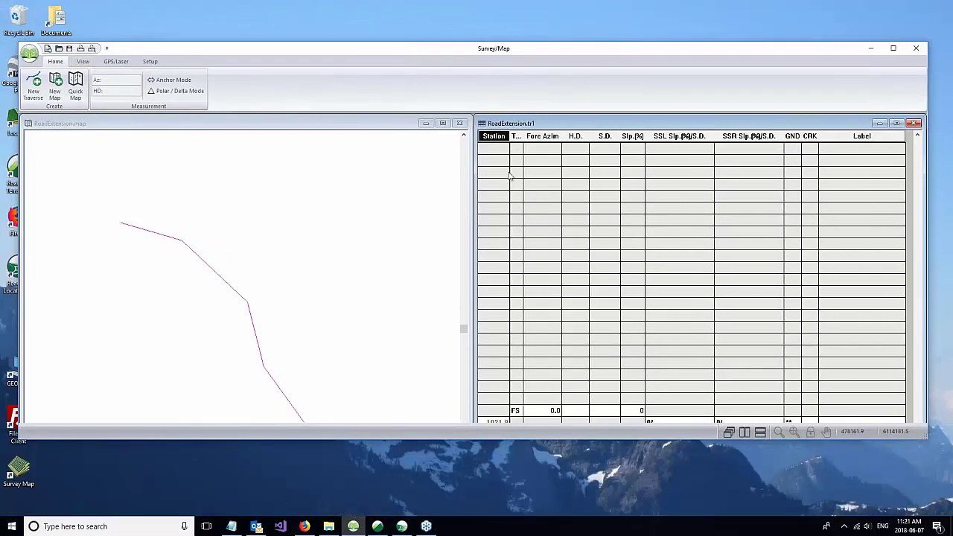
pyautogui.doubleClick(561, 125)
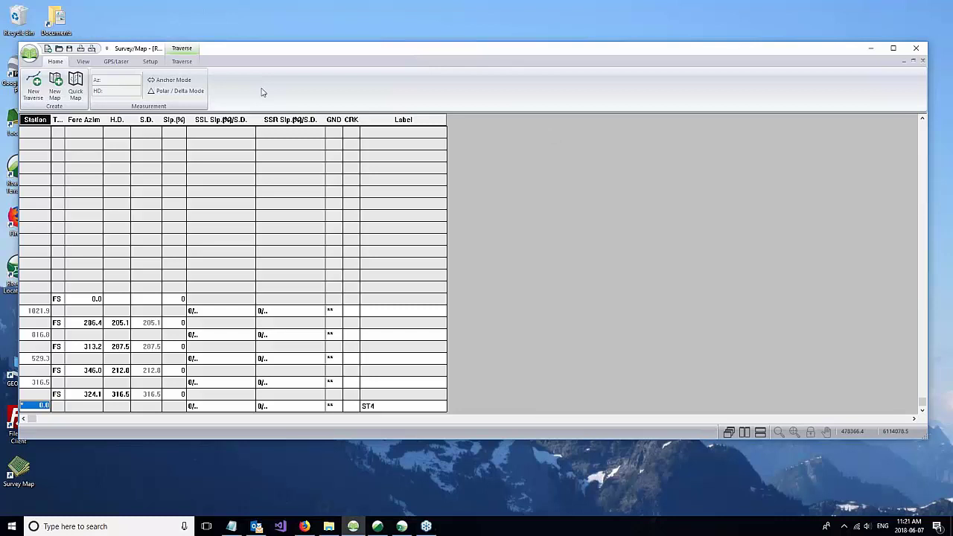
# Examine the easting, northing and elevation coordinates of station 0.0 and leave them without making changes
pyautogui.click(180, 62)
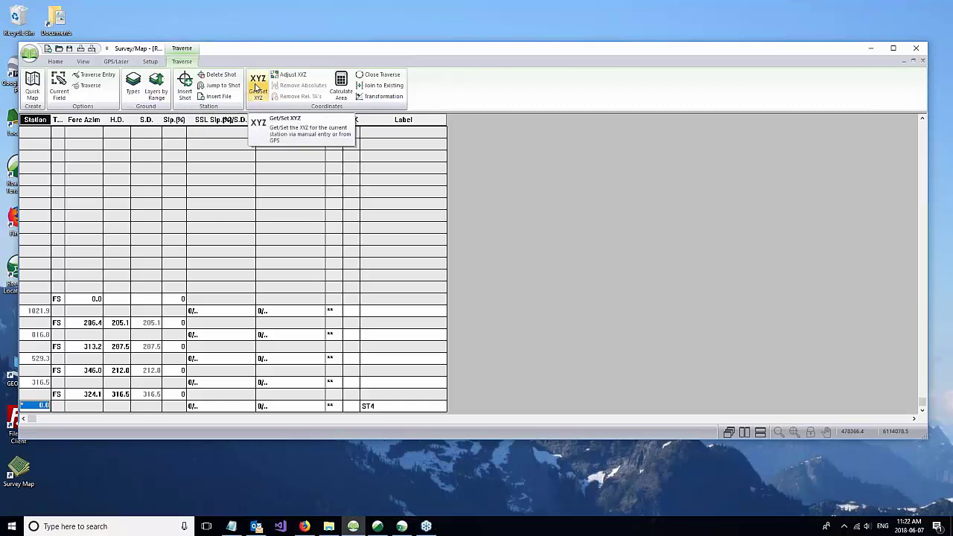
pyautogui.click(258, 94)
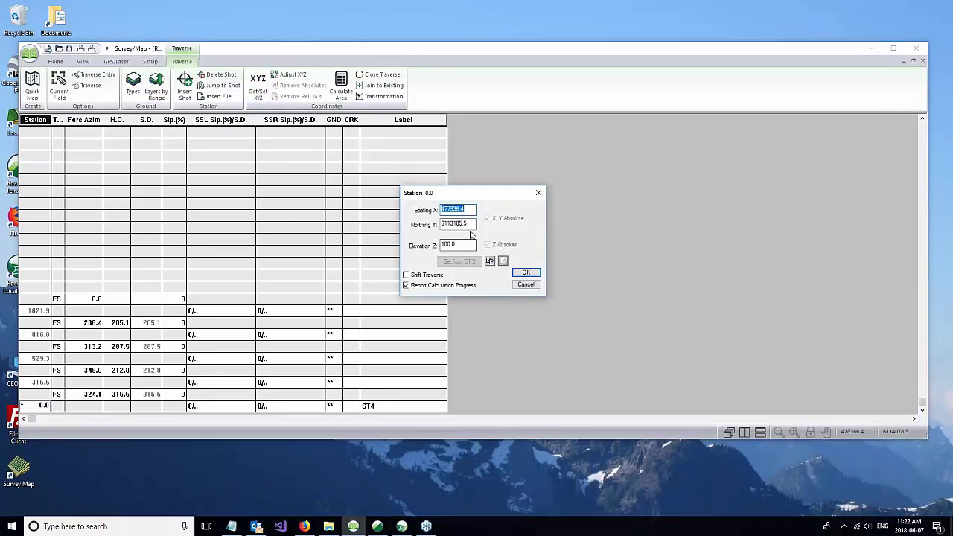
pyautogui.press('Tab')
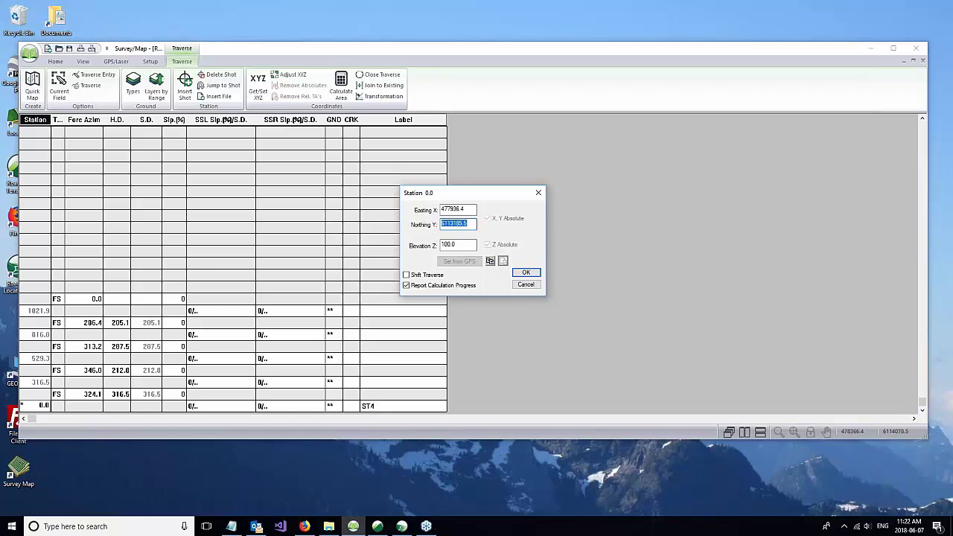
pyautogui.click(526, 285)
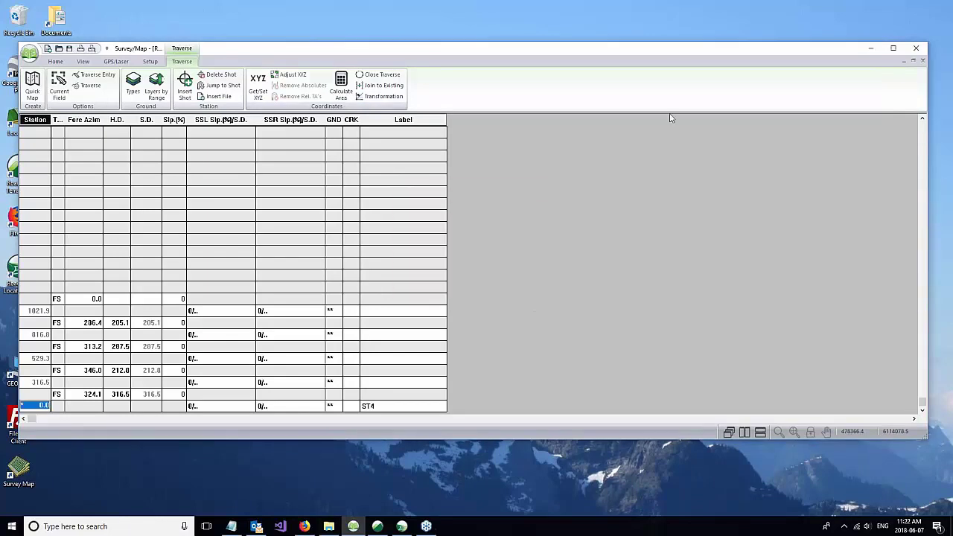
# Minimize Survey/Map and switch to Location with the HighwayBypass.dsnx design
pyautogui.moveTo(675, 54); pyautogui.dragTo(576, 64)
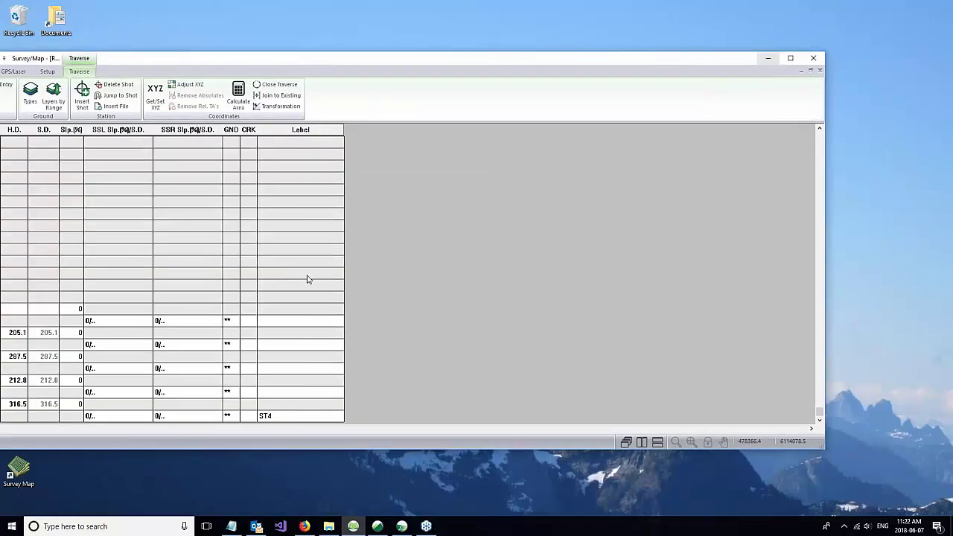
pyautogui.click(768, 58)
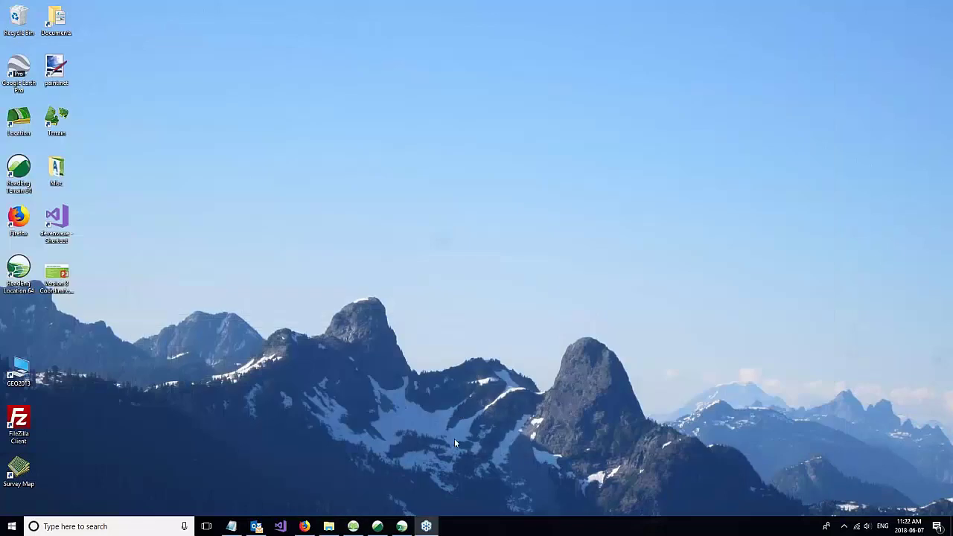
pyautogui.click(402, 527)
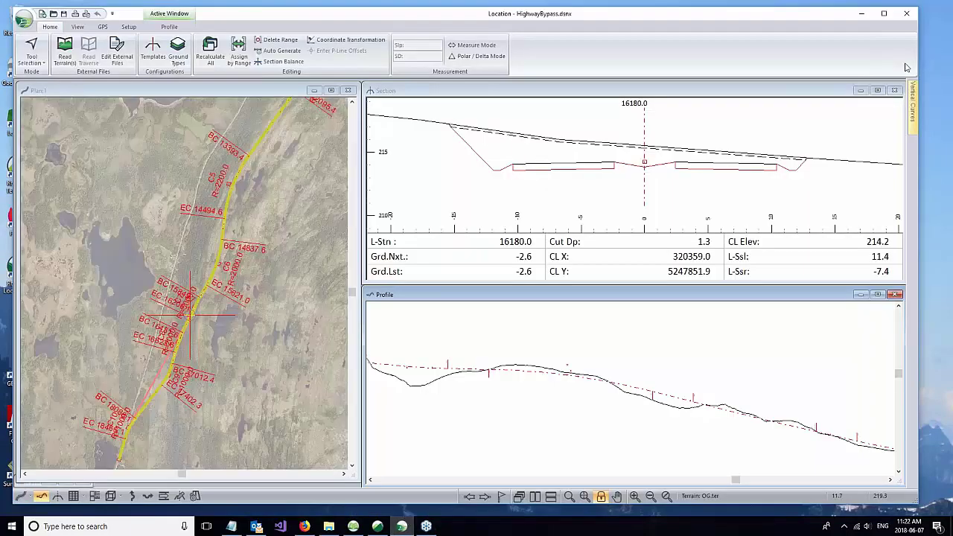
pyautogui.click(921, 79)
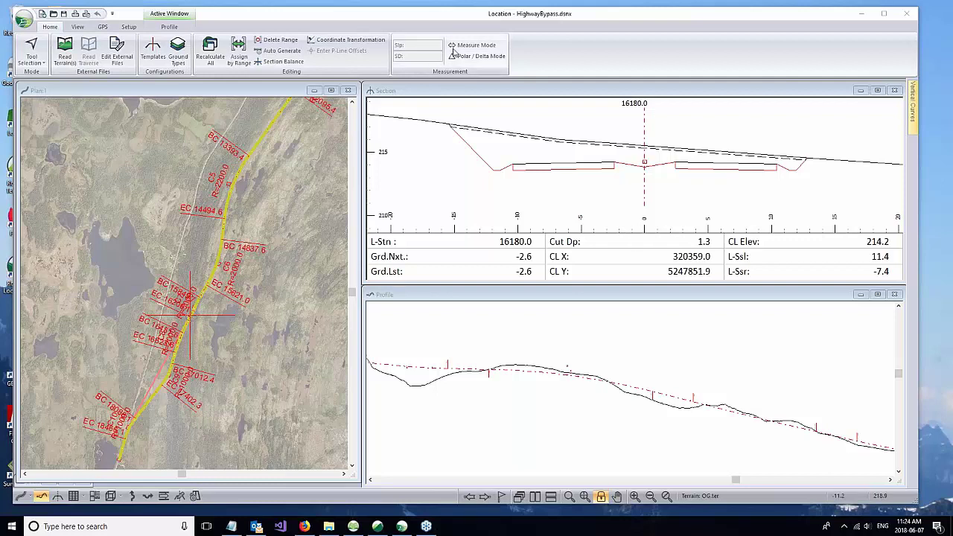
pyautogui.click(524, 15)
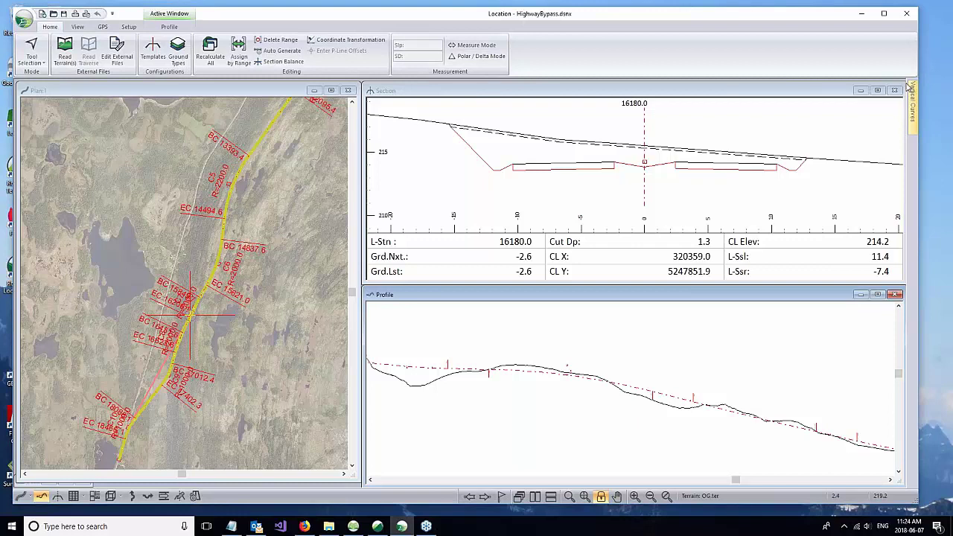
pyautogui.click(910, 113)
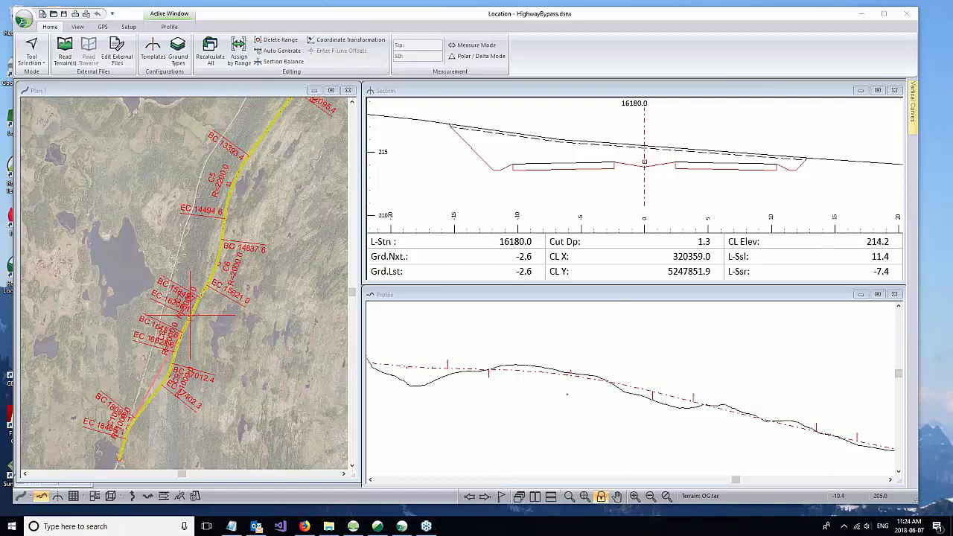
pyautogui.click(512, 294)
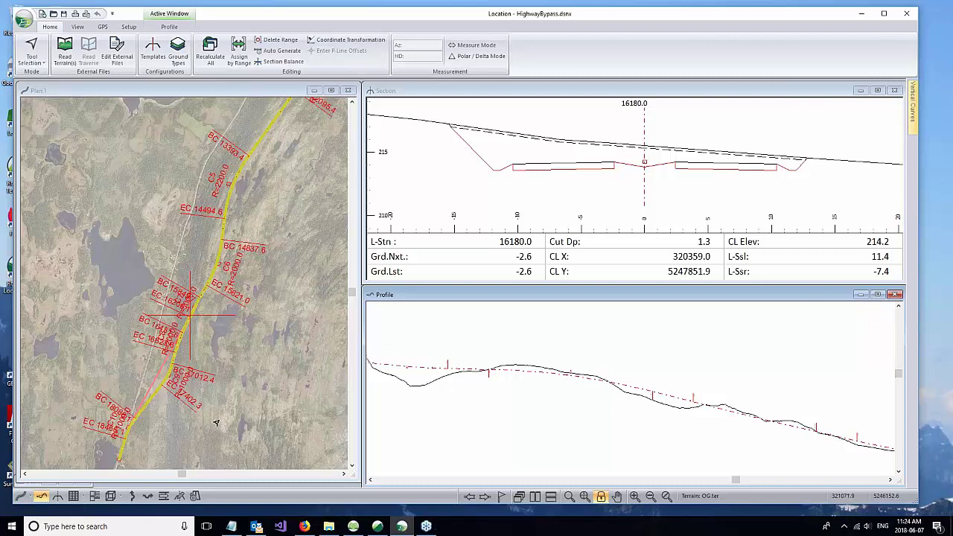
# Show the alignment data table and open the column selection in its data options
pyautogui.click(74, 496)
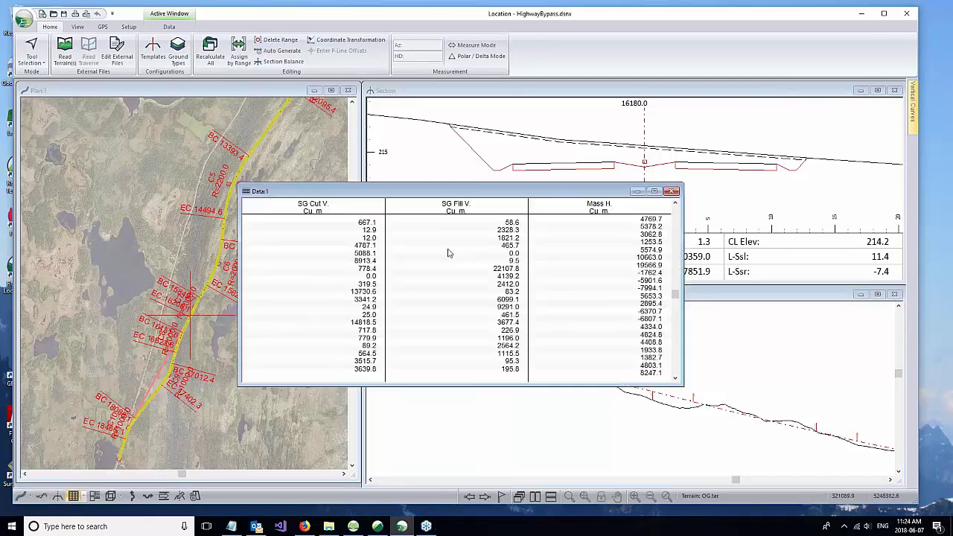
pyautogui.rightClick(448, 251)
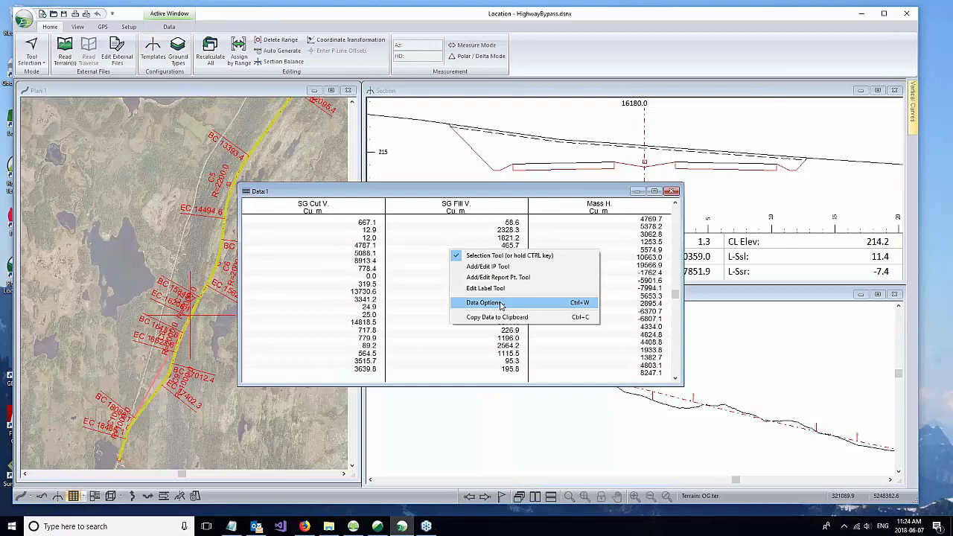
pyautogui.click(501, 303)
pyautogui.click(497, 259)
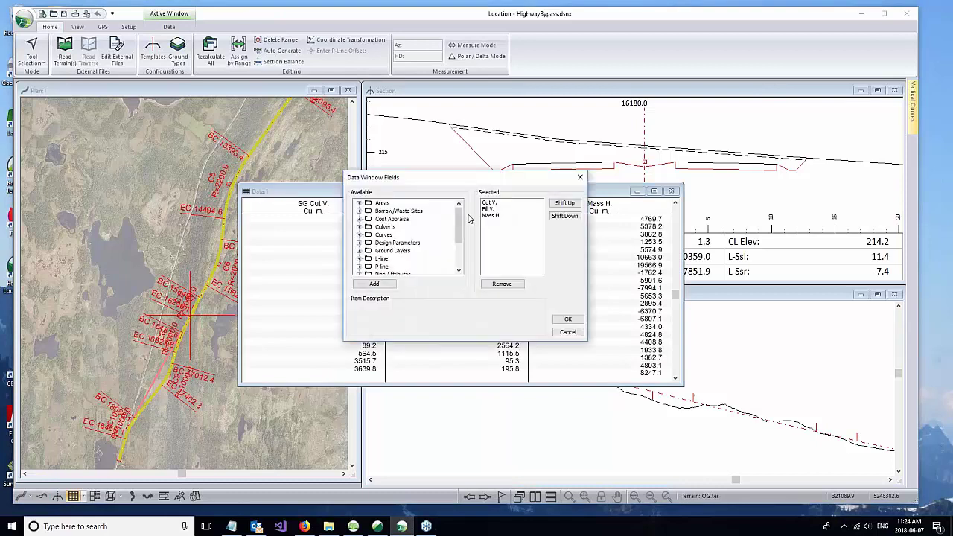
# Remove the Mass H. and Fill V. fields from the selected columns, keeping Cut V
pyautogui.moveTo(459, 232); pyautogui.dragTo(460, 254)
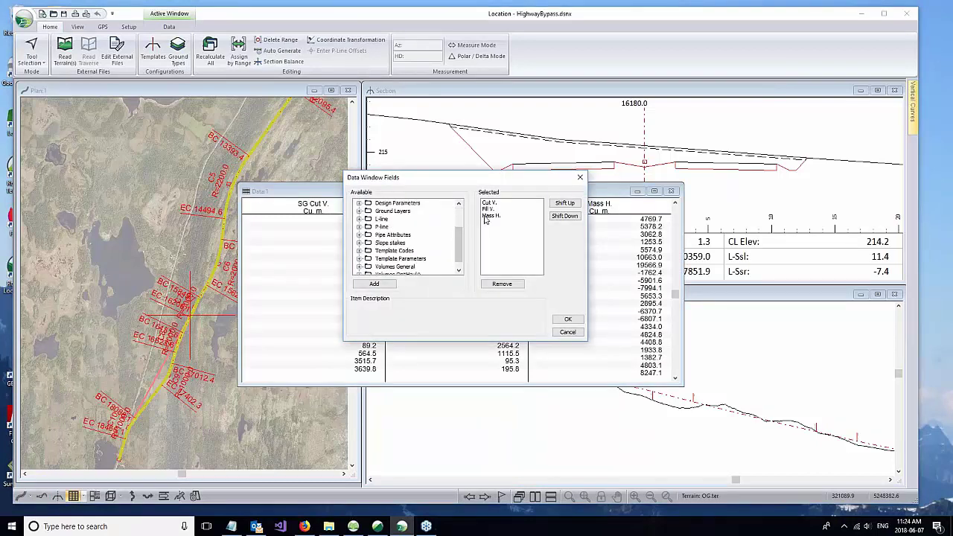
pyautogui.click(486, 216)
pyautogui.click(504, 287)
pyautogui.click(504, 287)
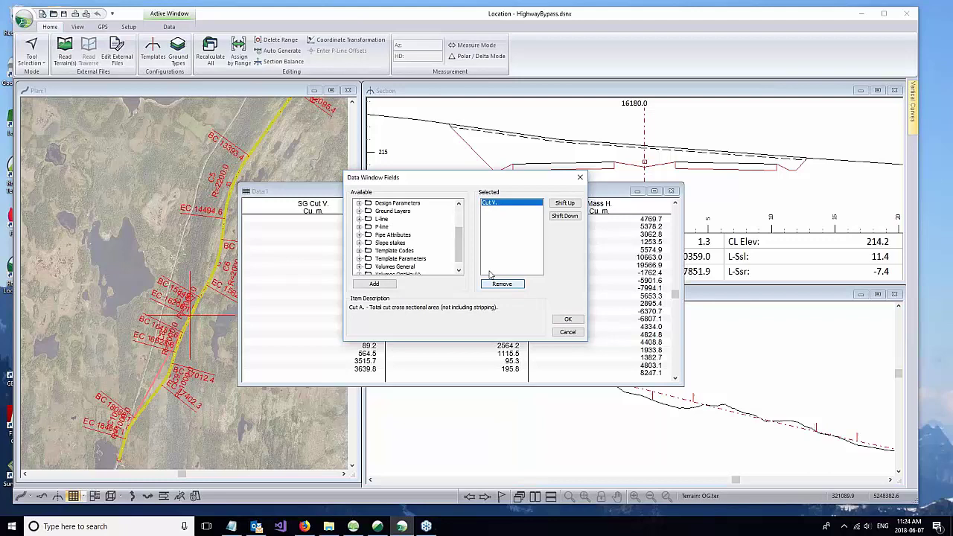
pyautogui.click(504, 286)
pyautogui.click(497, 286)
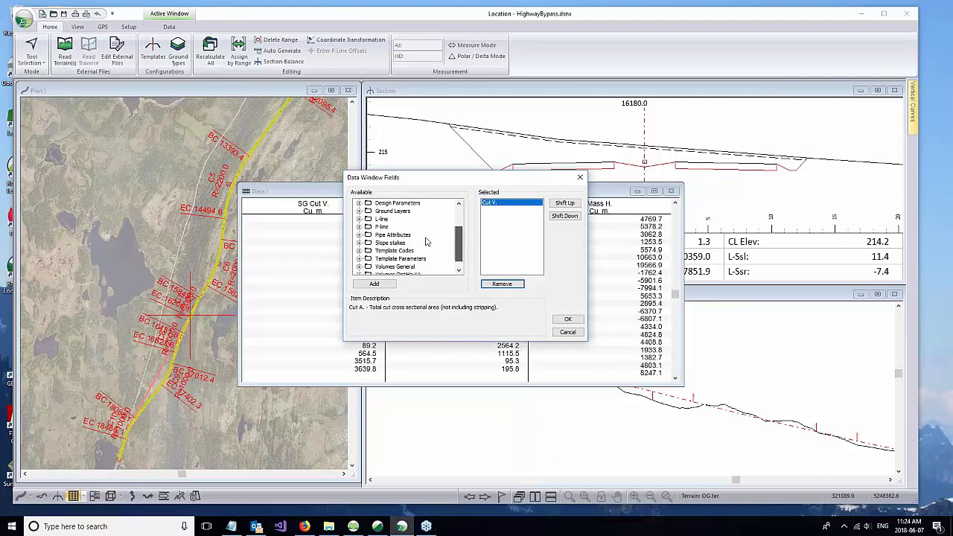
# Add the L-line fields CL Elev, CL X, CL Y and L-Stn to the selected columns
pyautogui.doubleClick(367, 220)
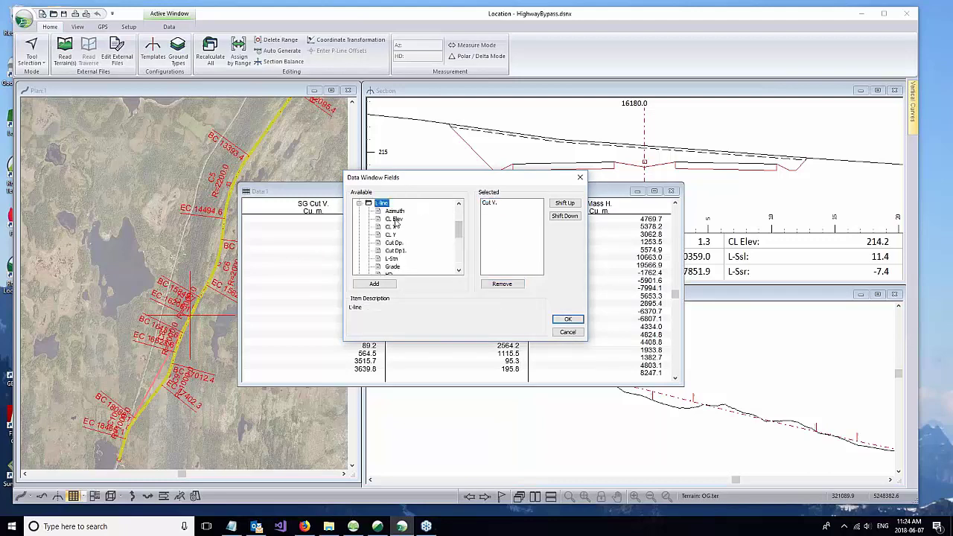
pyautogui.doubleClick(394, 219)
pyautogui.doubleClick(391, 226)
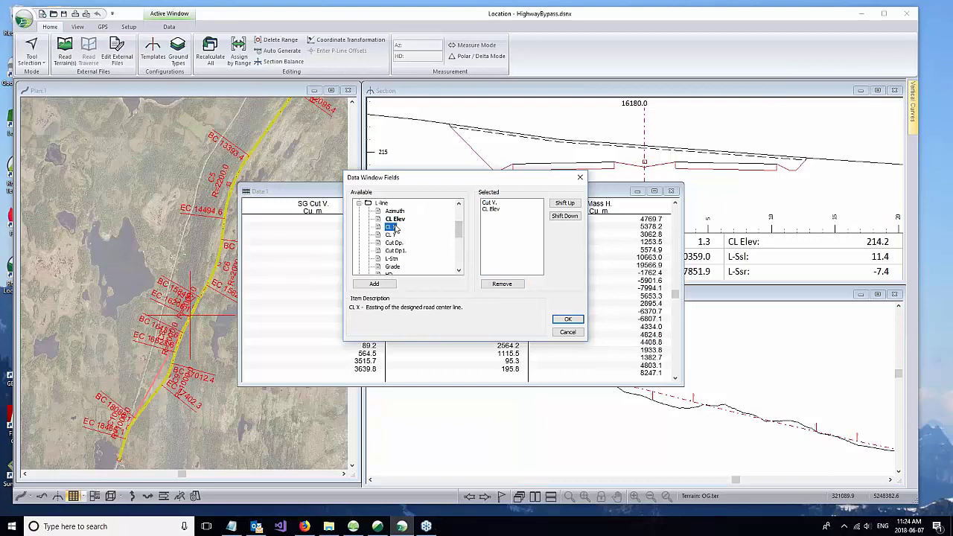
pyautogui.doubleClick(392, 234)
pyautogui.doubleClick(392, 259)
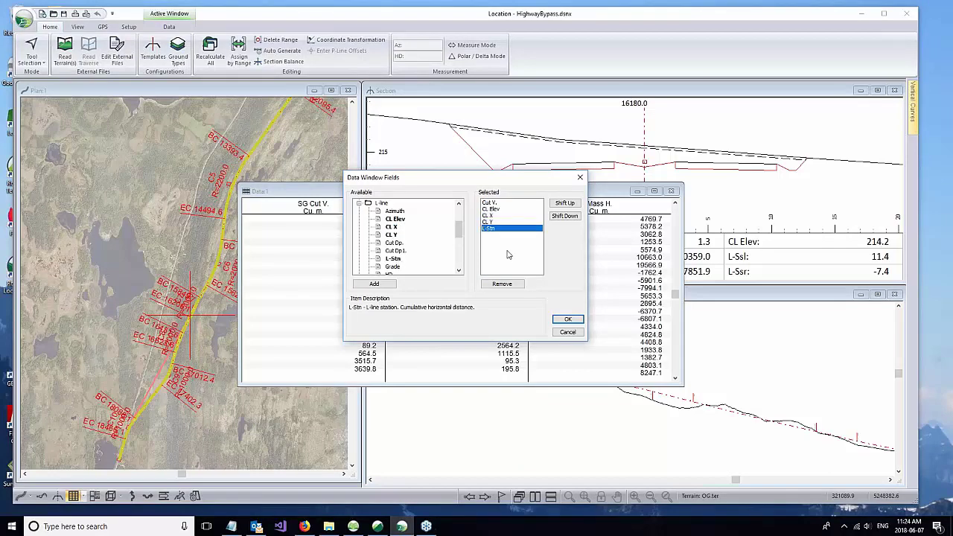
# Shift L-Stn to the head of the selected columns and accept the column list
pyautogui.click(563, 203)
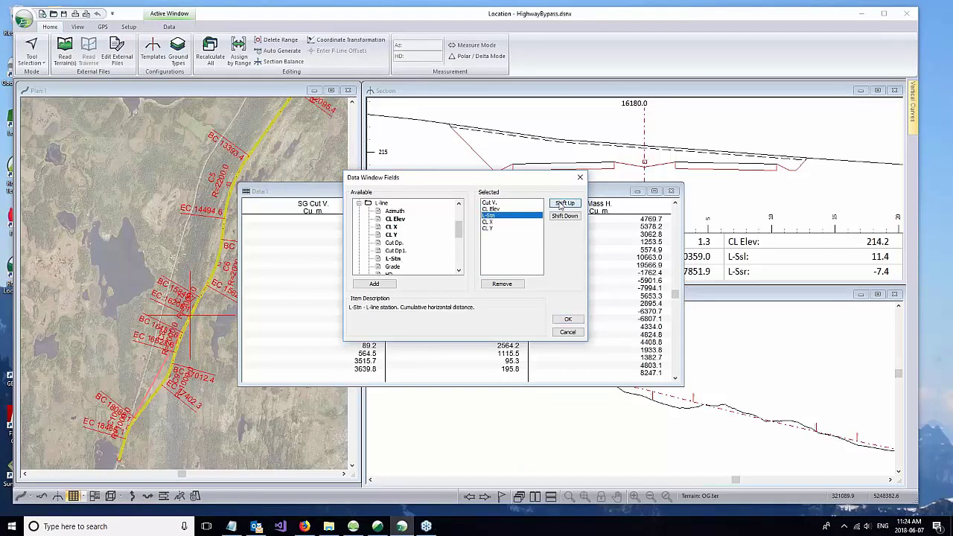
pyautogui.click(563, 203)
pyautogui.click(562, 204)
pyautogui.click(563, 203)
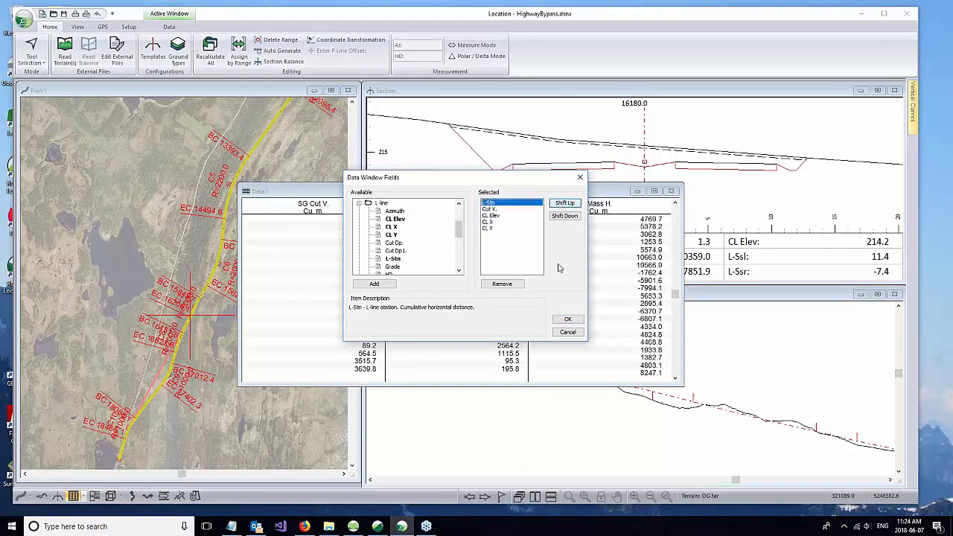
pyautogui.click(568, 319)
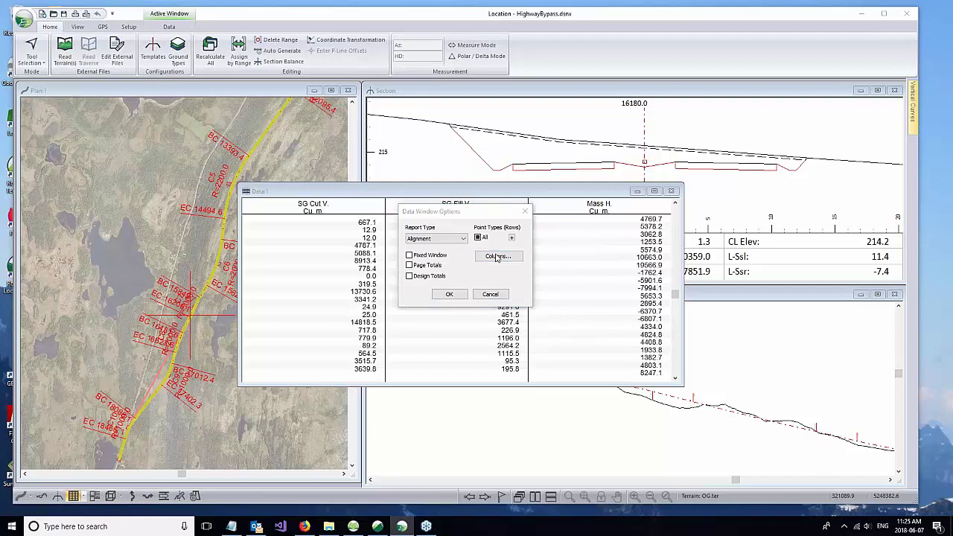
# Add the template code fields DIL-X, DIL-Y and DIL-Elev as columns and apply the data window options
pyautogui.click(496, 256)
pyautogui.scroll(-5, 452, 257)
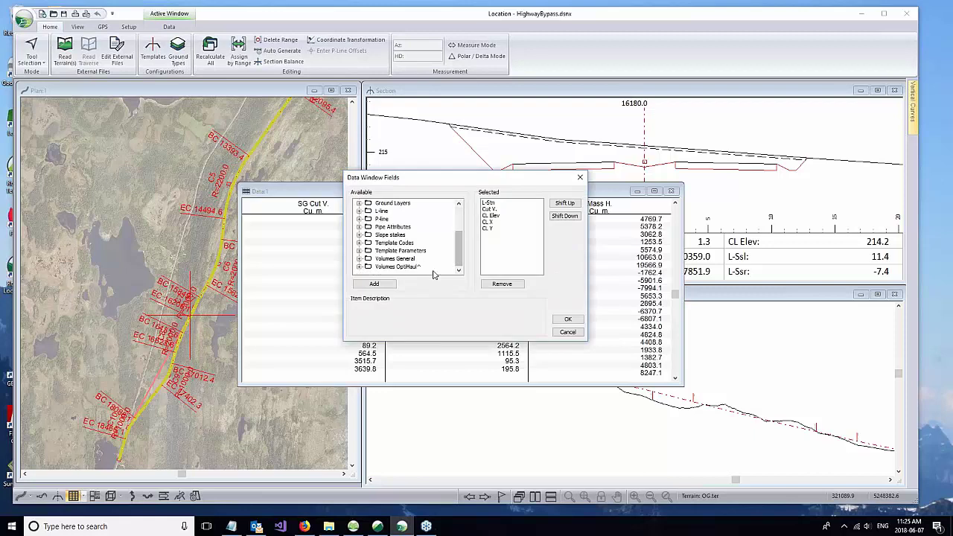
pyautogui.click(360, 242)
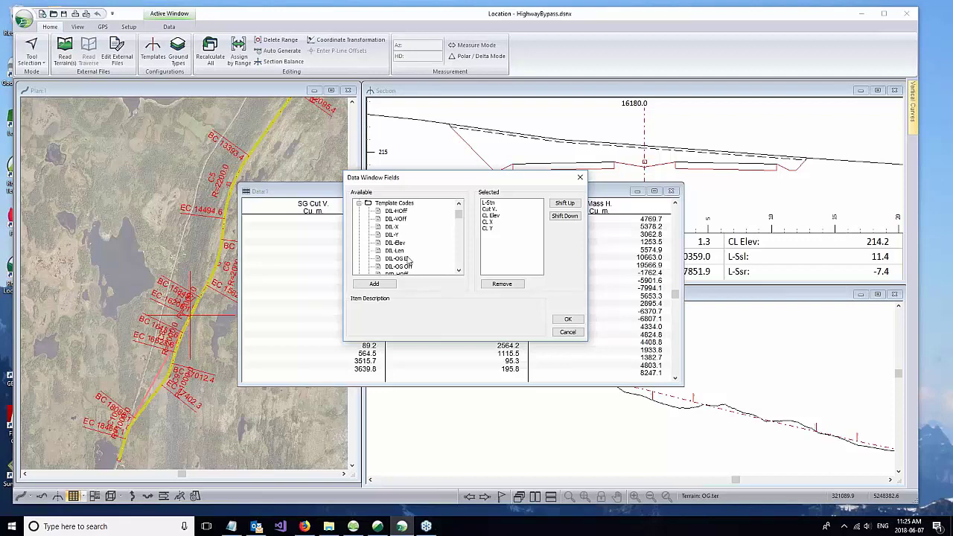
pyautogui.click(392, 228)
pyautogui.doubleClick(392, 227)
pyautogui.doubleClick(393, 234)
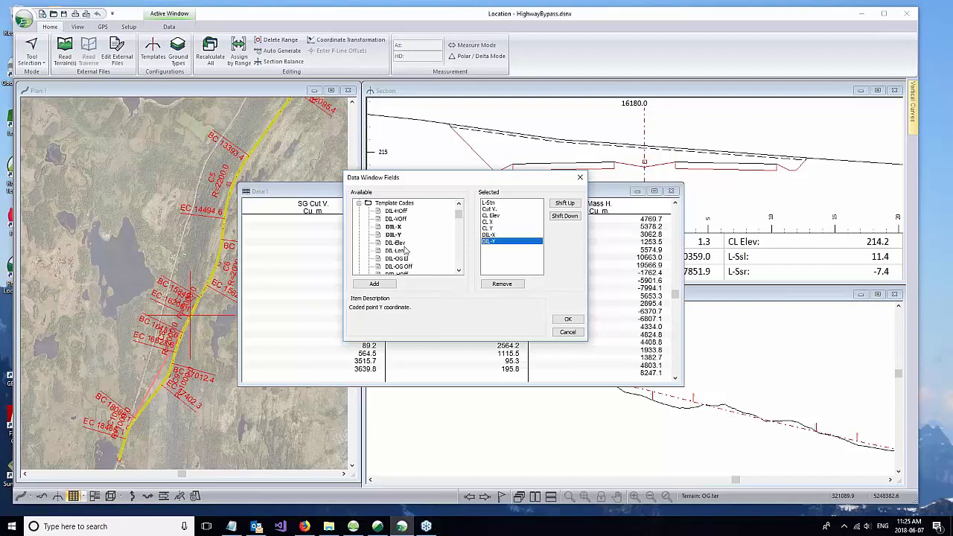
pyautogui.doubleClick(394, 244)
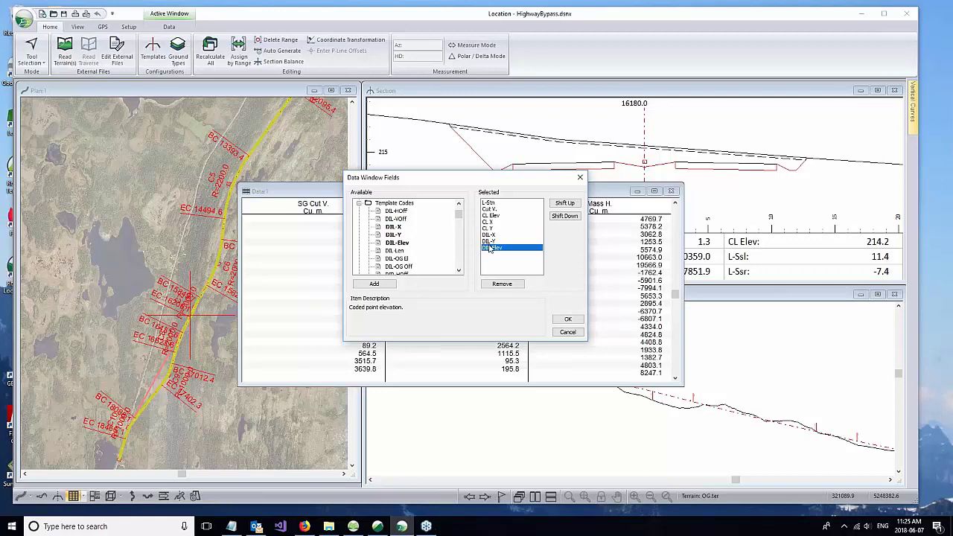
pyautogui.click(563, 320)
pyautogui.click(460, 295)
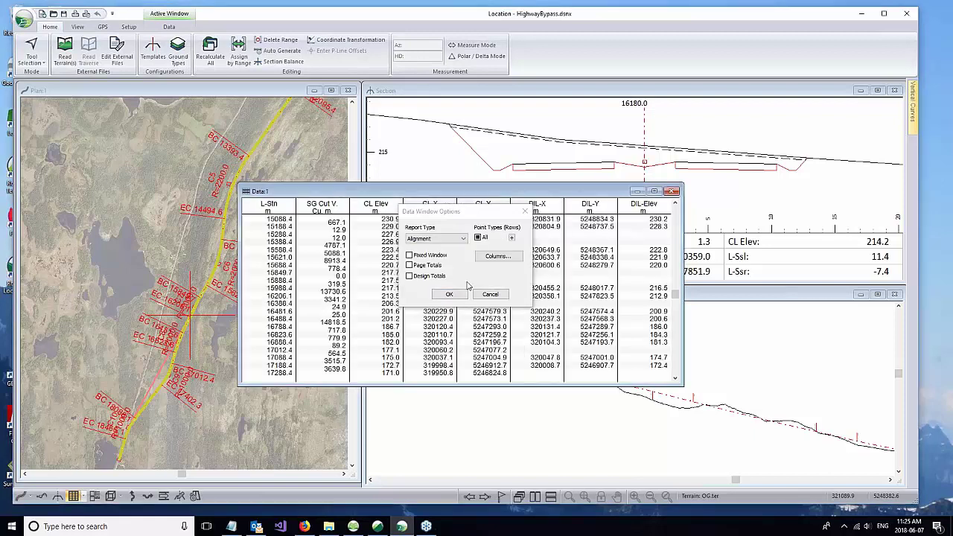
pyautogui.click(461, 294)
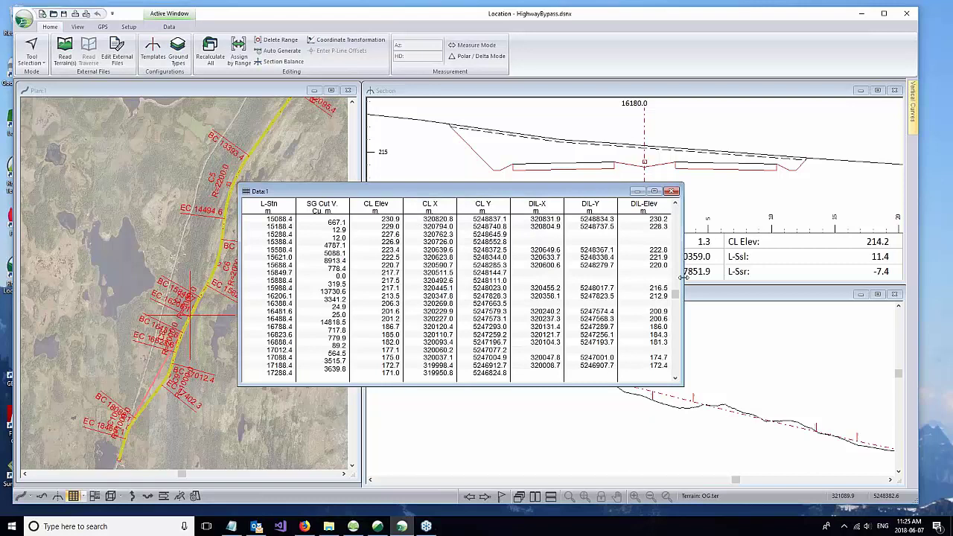
# Widen the data window and copy its alignment data to the clipboard
pyautogui.moveTo(713, 276); pyautogui.dragTo(841, 227)
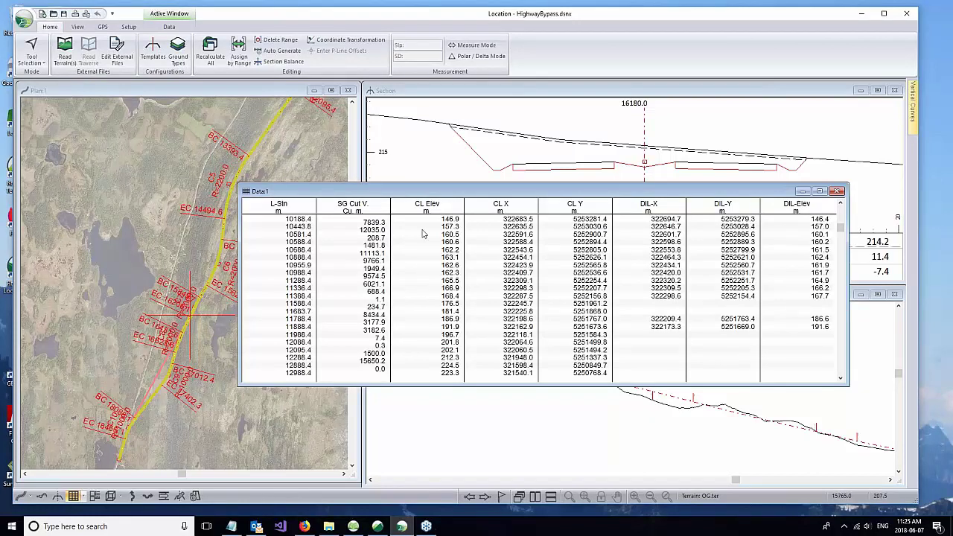
pyautogui.rightClick(453, 254)
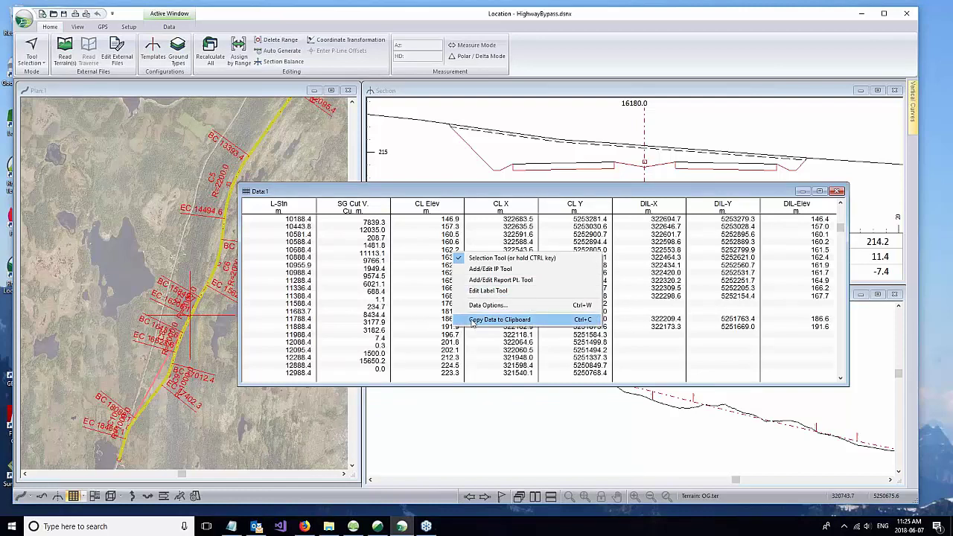
pyautogui.click(500, 319)
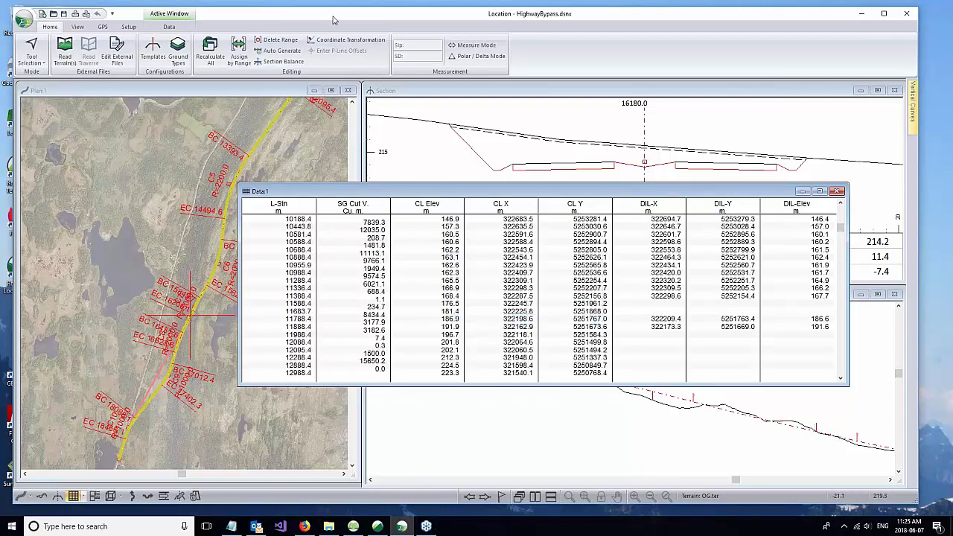
# Switch to Excel, create a blank workbook and paste the copied alignment data starting at cell A1
pyautogui.moveTo(334, 21); pyautogui.dragTo(594, 16)
pyautogui.click(182, 337)
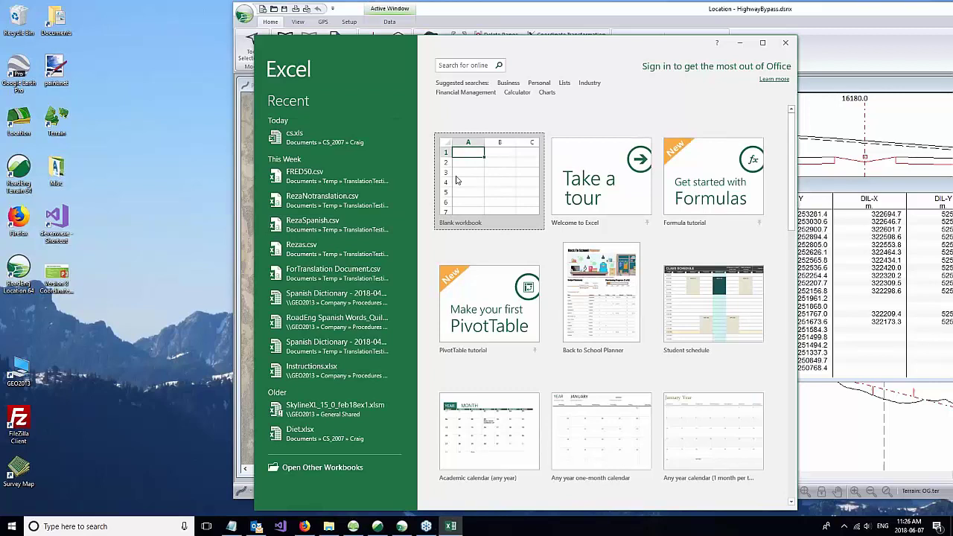
pyautogui.click(458, 180)
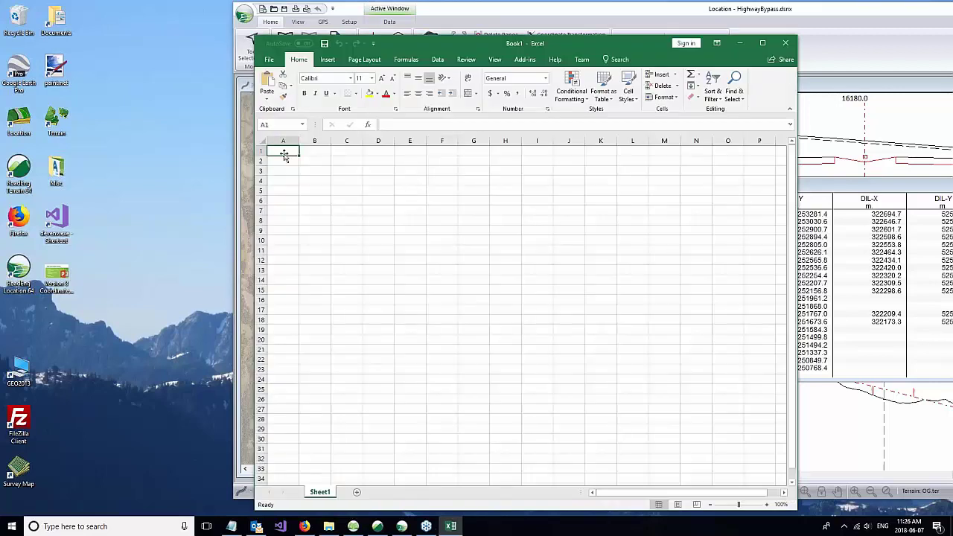
pyautogui.rightClick(284, 153)
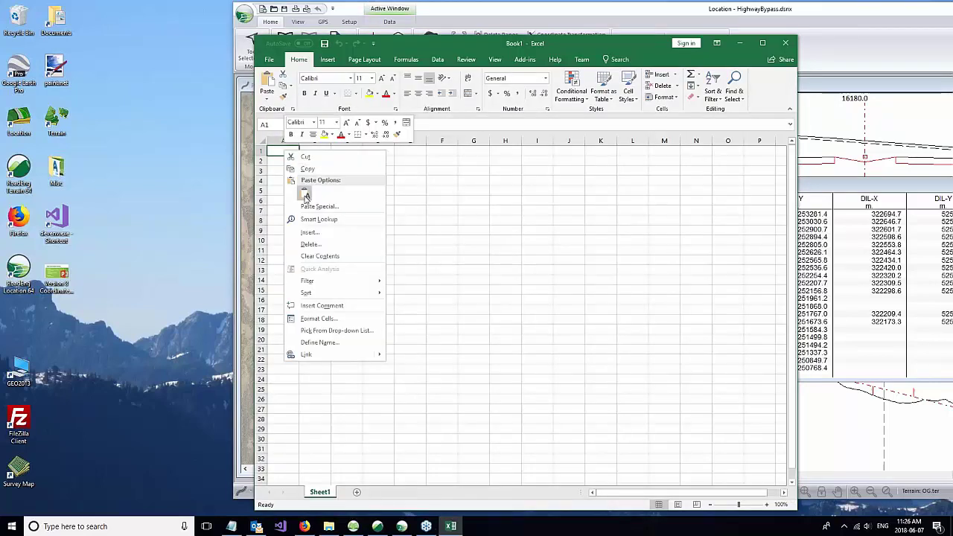
pyautogui.click(305, 196)
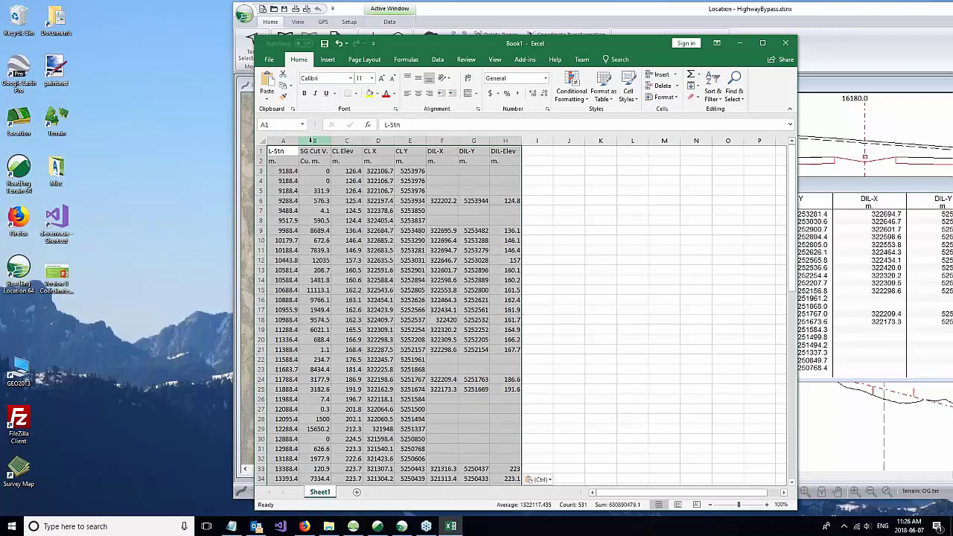
# Select the pasted SG Cut V. column, look over the sheet, and close the workbook without saving
pyautogui.click(313, 140)
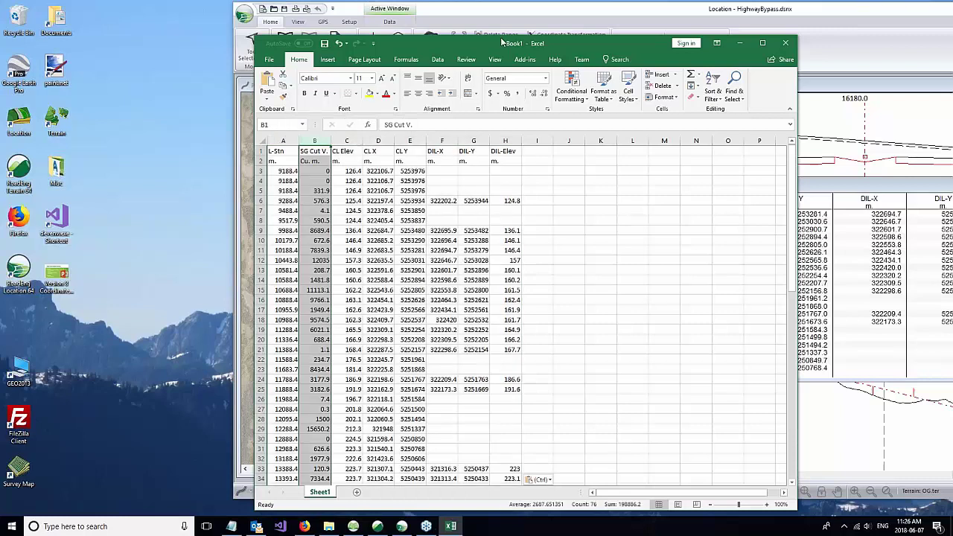
pyautogui.moveTo(514, 44); pyautogui.dragTo(260, 27)
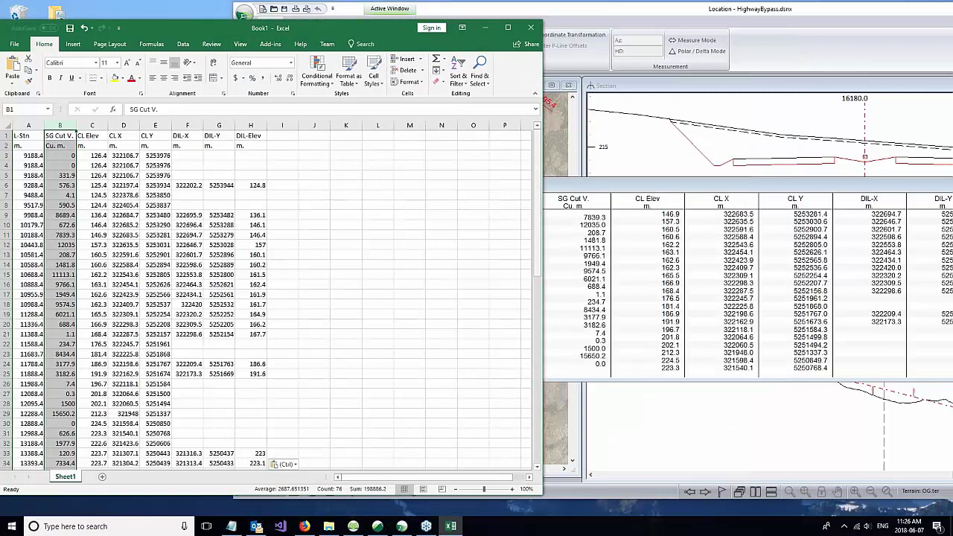
pyautogui.moveTo(537, 204); pyautogui.dragTo(539, 134)
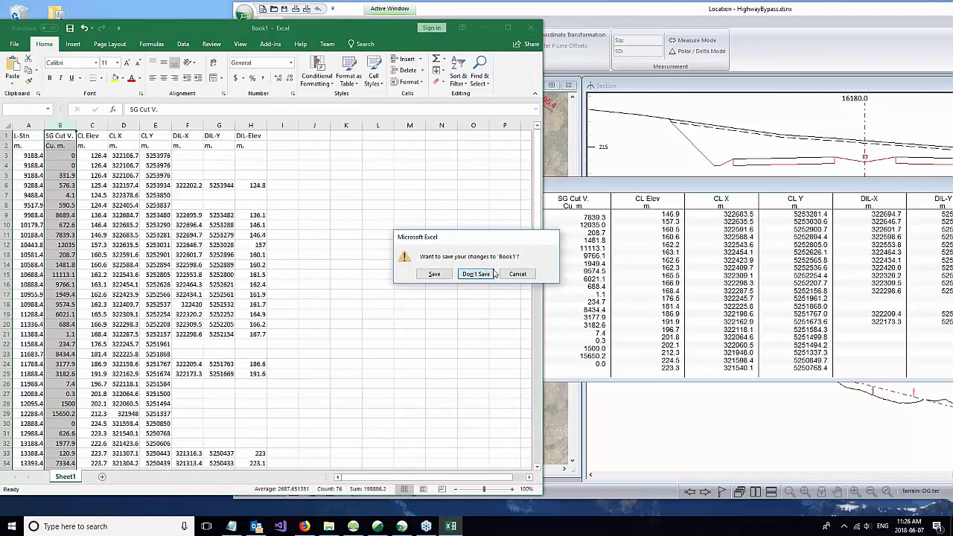
pyautogui.click(477, 274)
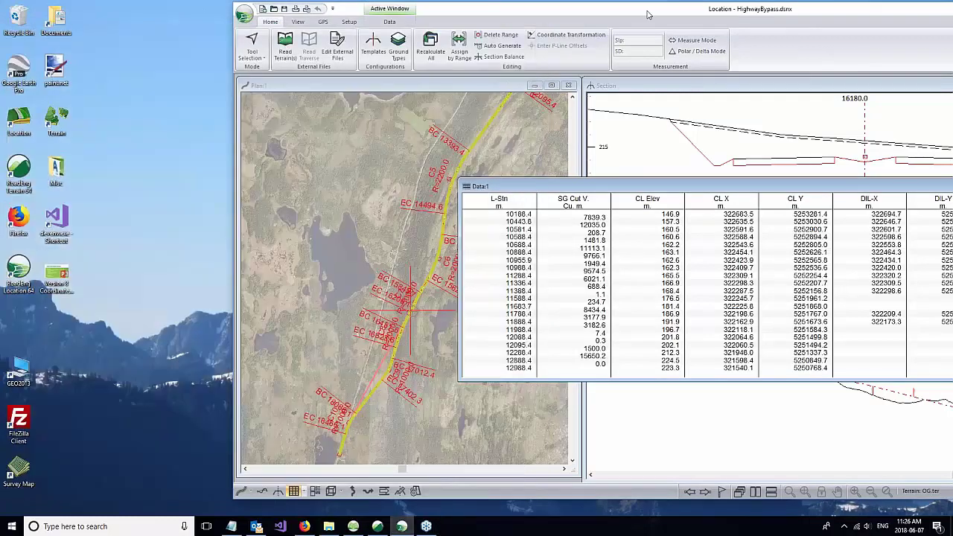
# Start saving the highway design from Location under the name HighwayBypass in LandXML (*.xml) format
pyautogui.moveTo(647, 14); pyautogui.dragTo(422, 18)
pyautogui.click(20, 18)
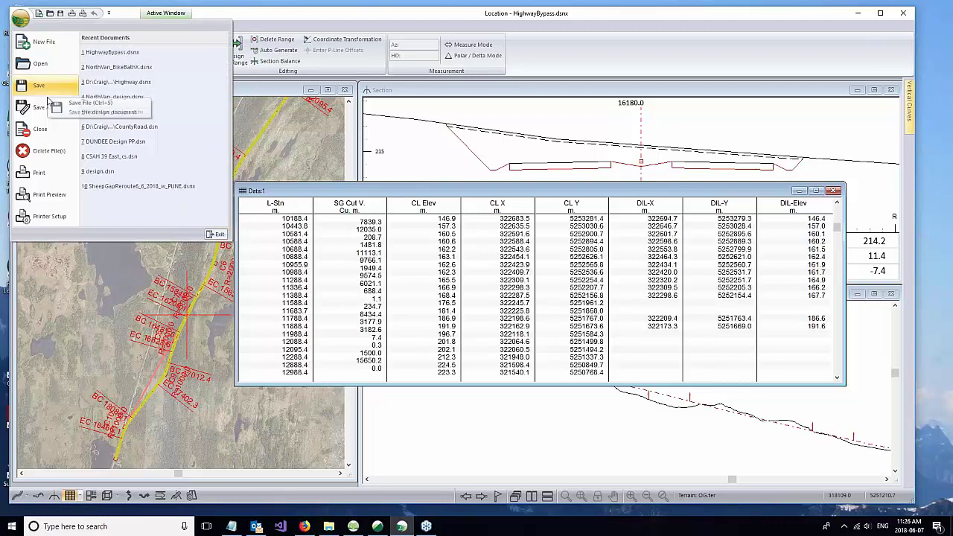
pyautogui.click(49, 110)
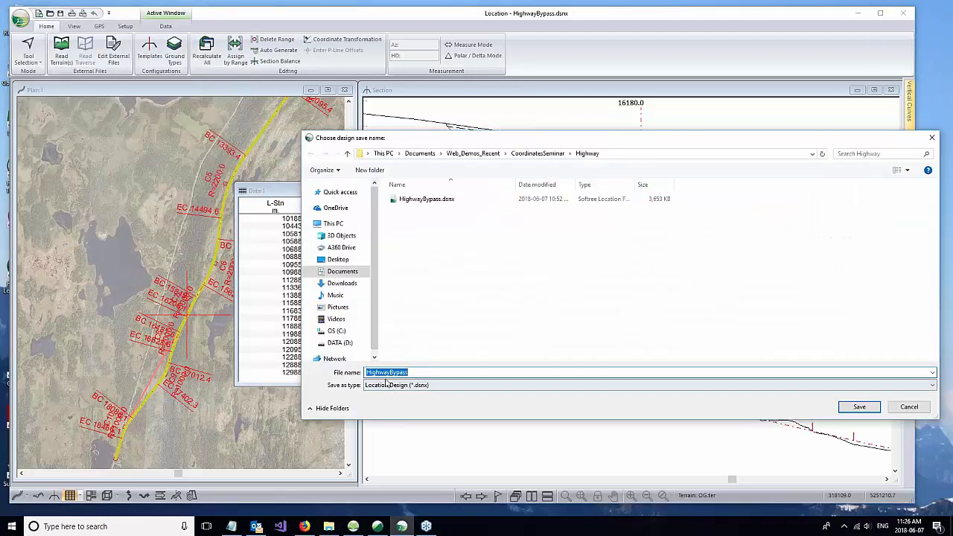
pyautogui.click(387, 386)
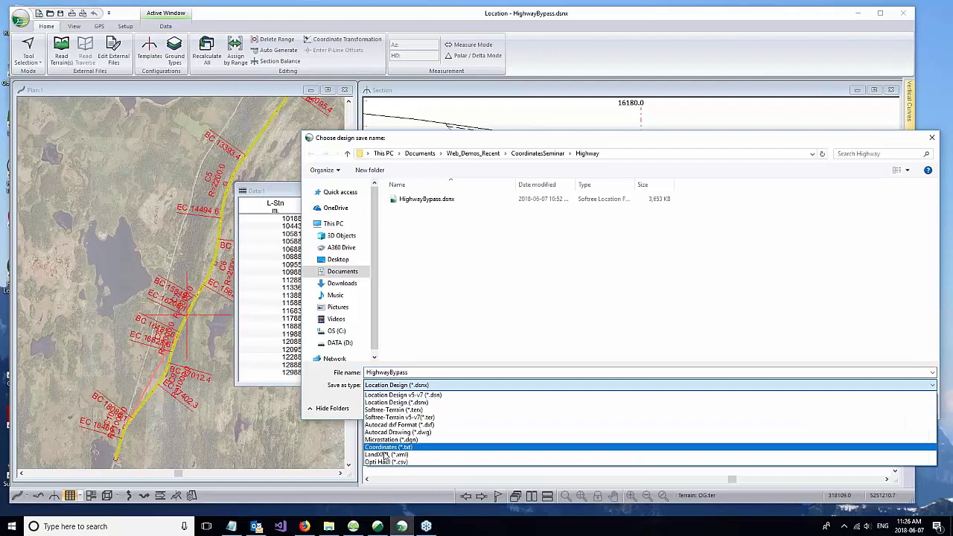
pyautogui.click(384, 455)
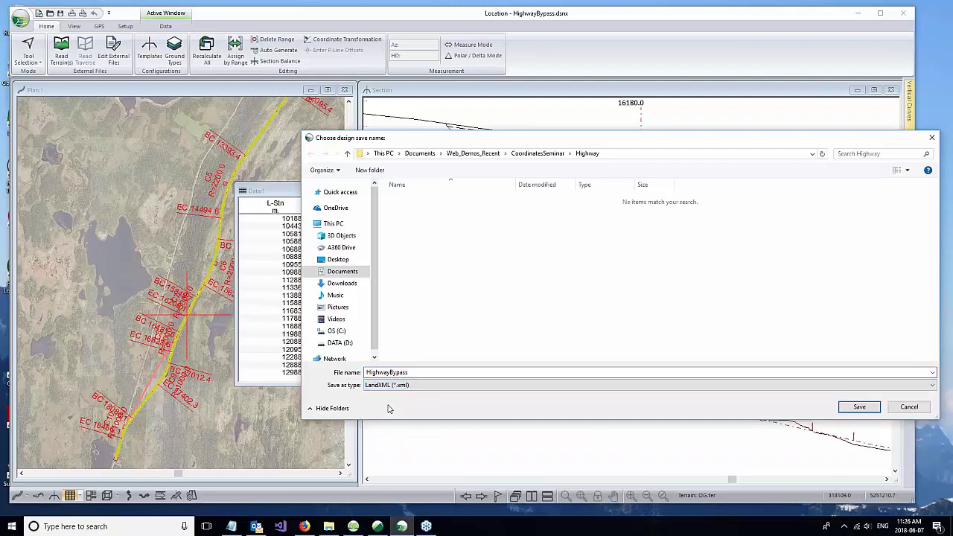
pyautogui.doubleClick(428, 372)
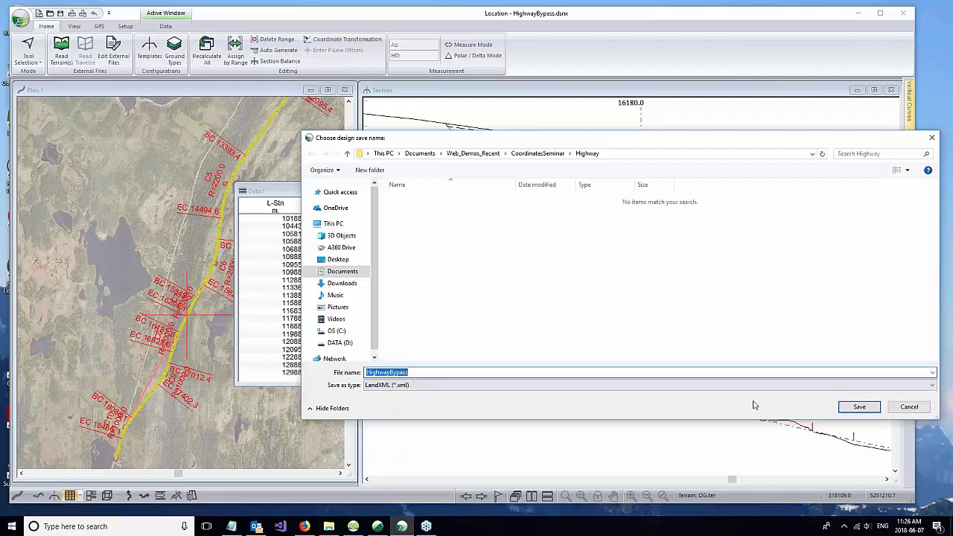
pyautogui.click(852, 410)
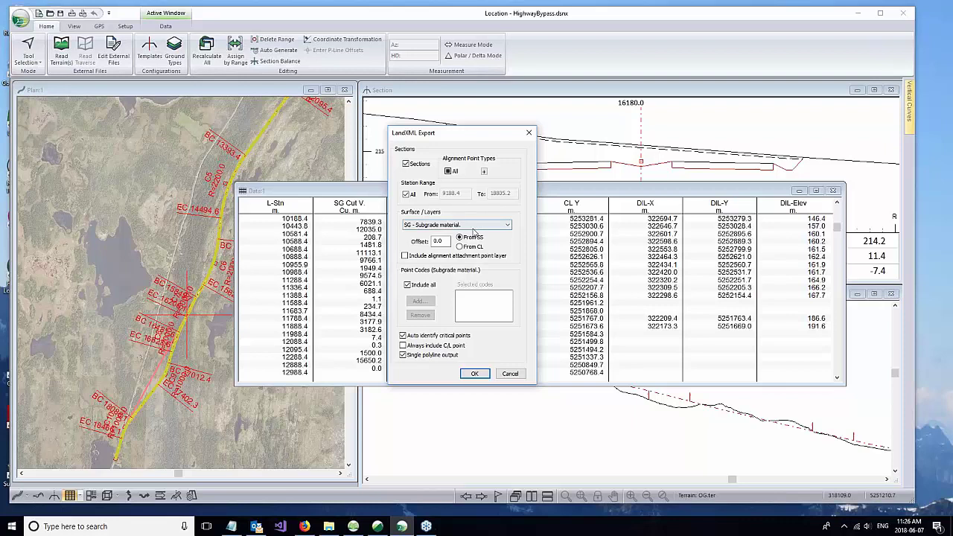
# Examine the available surfaces and layers in the LandXML export options, and cancel the export
pyautogui.click(427, 229)
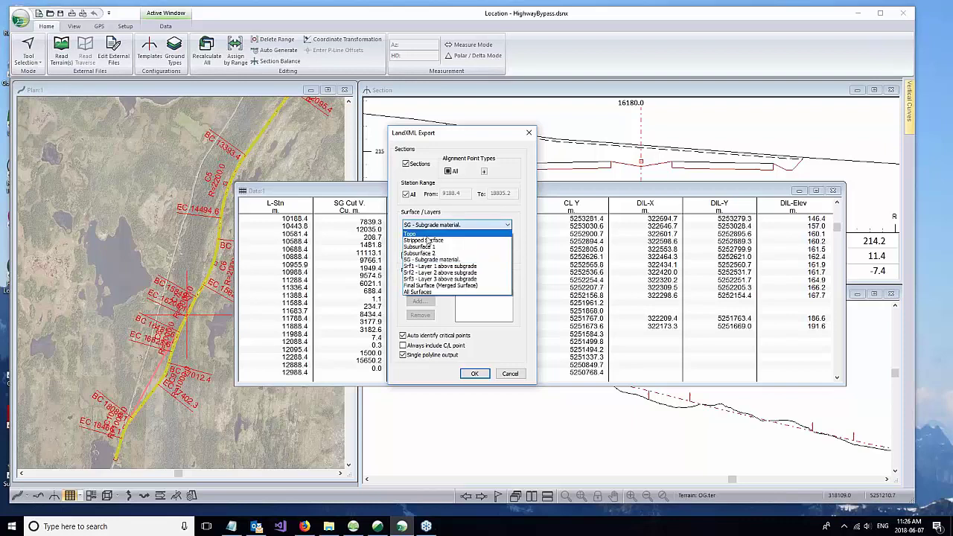
pyautogui.click(520, 215)
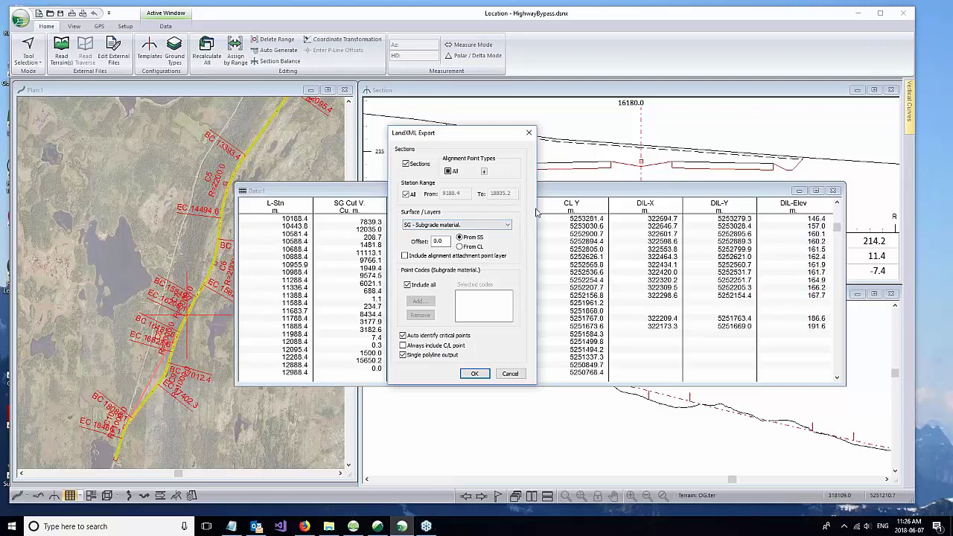
pyautogui.moveTo(454, 134); pyautogui.dragTo(504, 166)
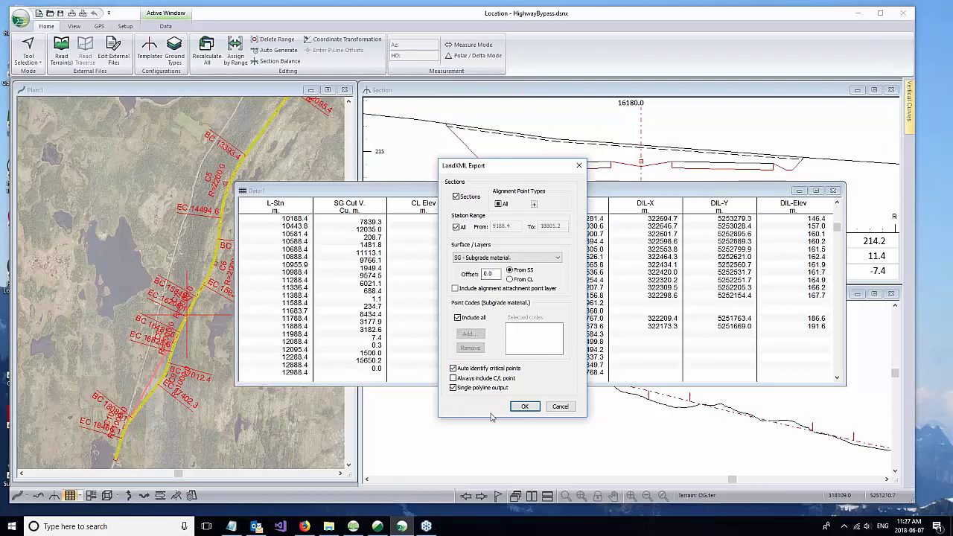
pyautogui.click(558, 408)
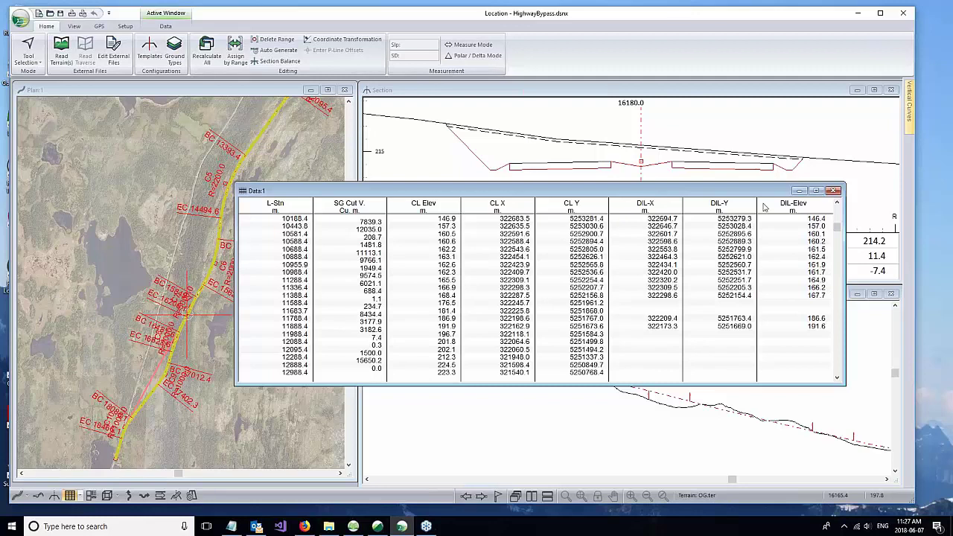
# Minimize the data window and save the design as a Softree-Terrain (*.terx) file named HighwayBypass1
pyautogui.click(797, 191)
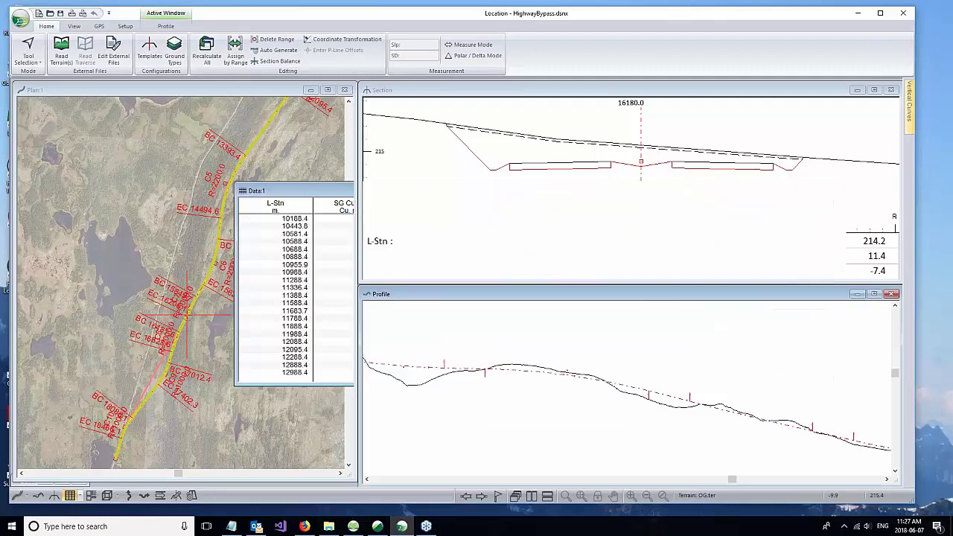
pyautogui.moveTo(174, 197); pyautogui.dragTo(147, 192, button='middle')
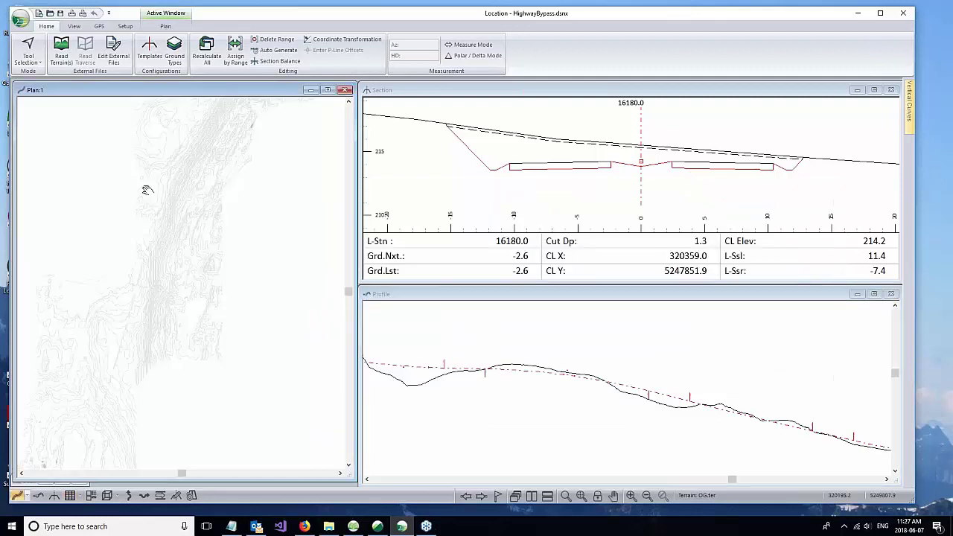
pyautogui.click(21, 19)
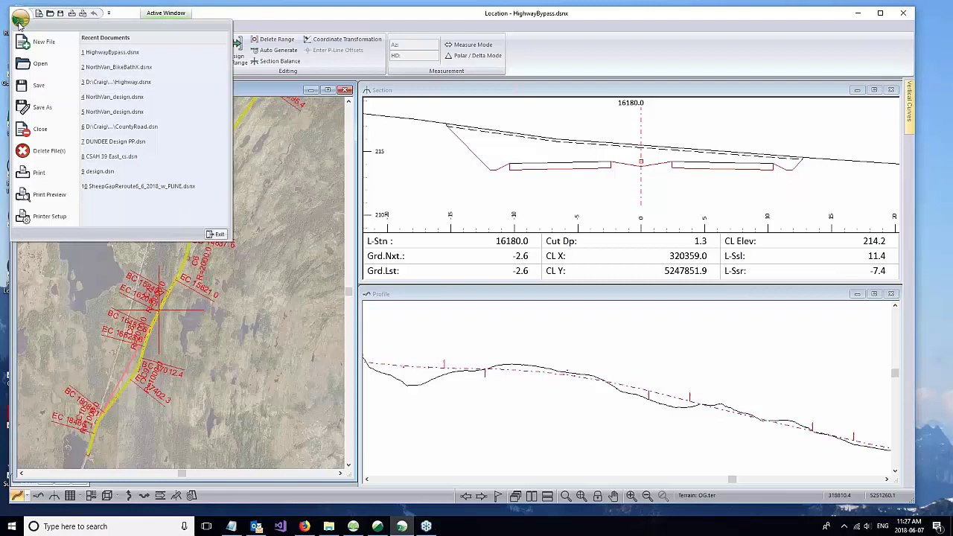
pyautogui.click(35, 108)
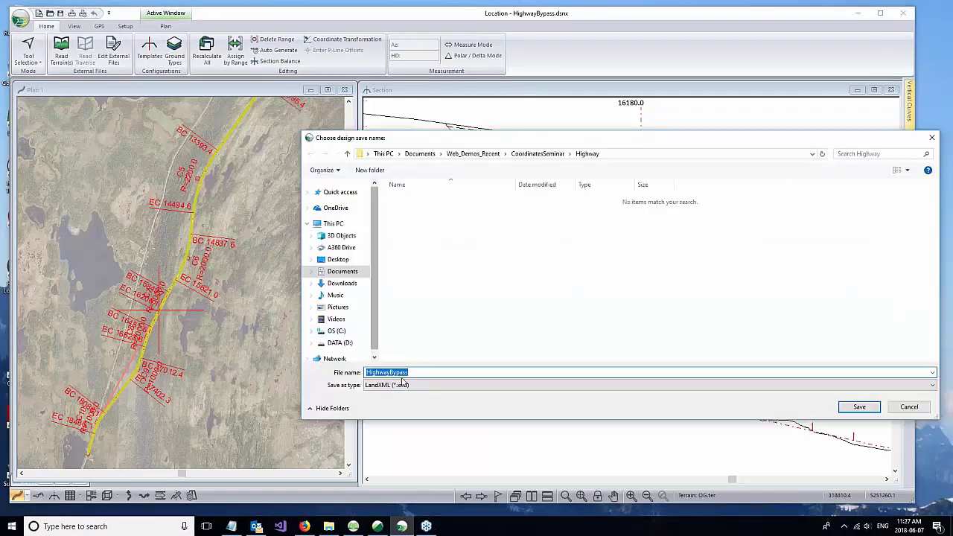
pyautogui.click(367, 385)
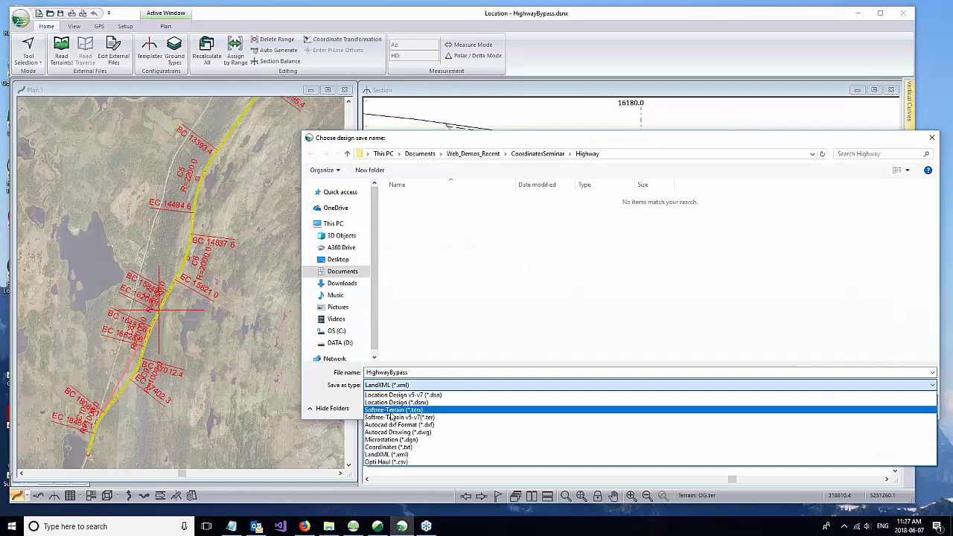
pyautogui.click(392, 410)
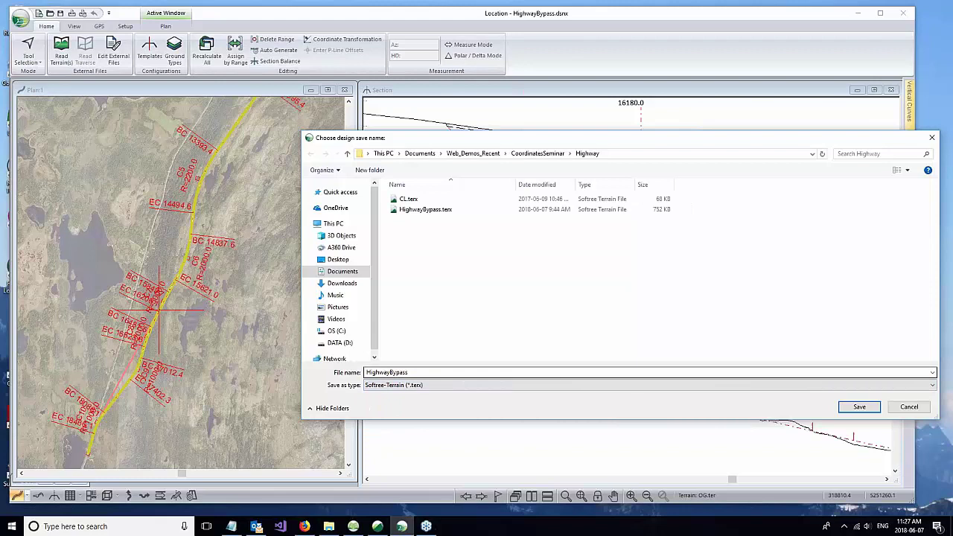
pyautogui.doubleClick(423, 372)
pyautogui.click(420, 372)
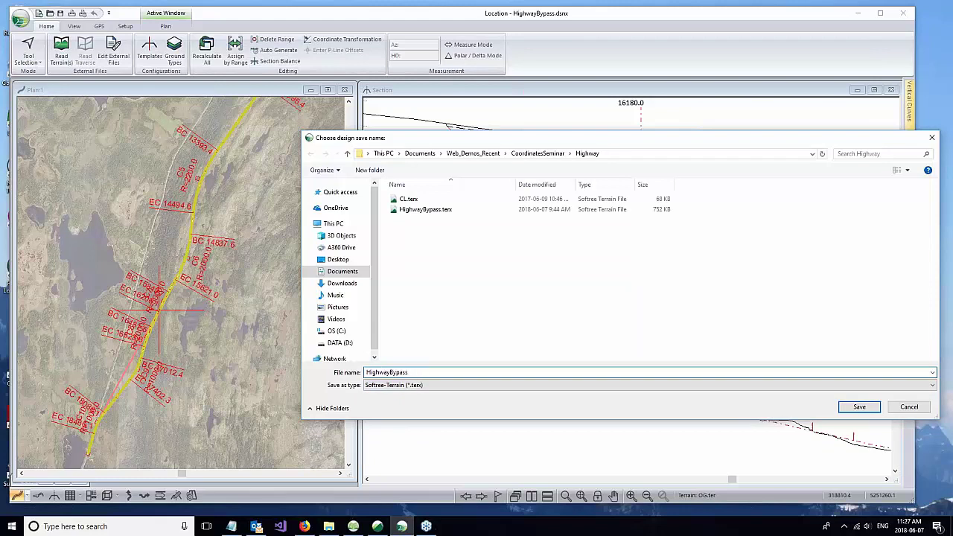
pyautogui.click(859, 407)
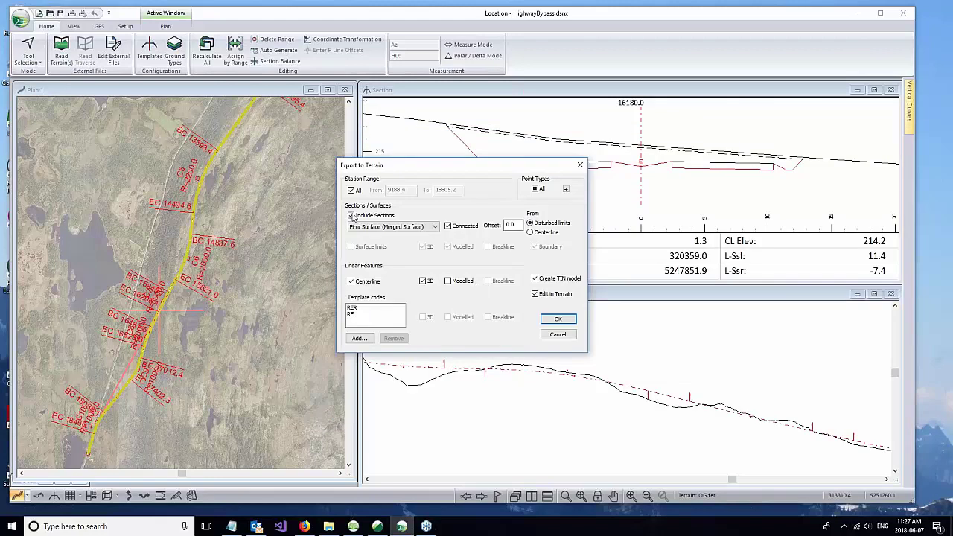
# Include all point types in the Terrain export and keep Final Surface (Merged Surface) as the section surface
pyautogui.click(543, 189)
pyautogui.click(378, 228)
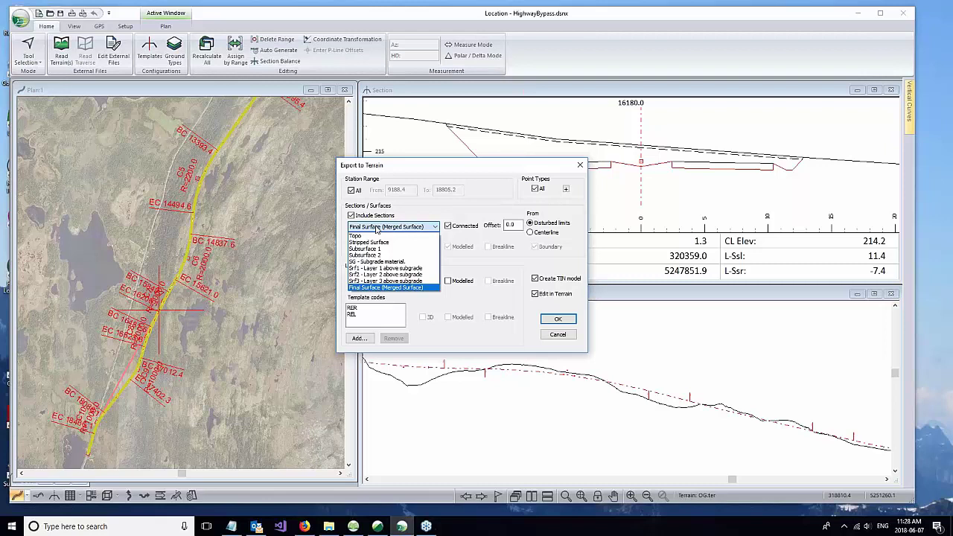
pyautogui.click(453, 343)
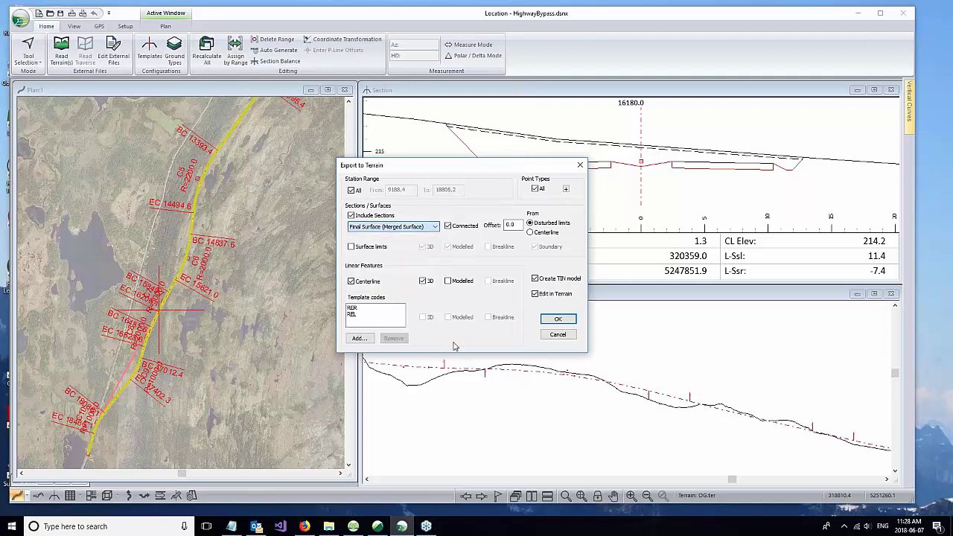
# Remove the template codes REL and RER from the linear features and run the export to Terrain
pyautogui.click(355, 314)
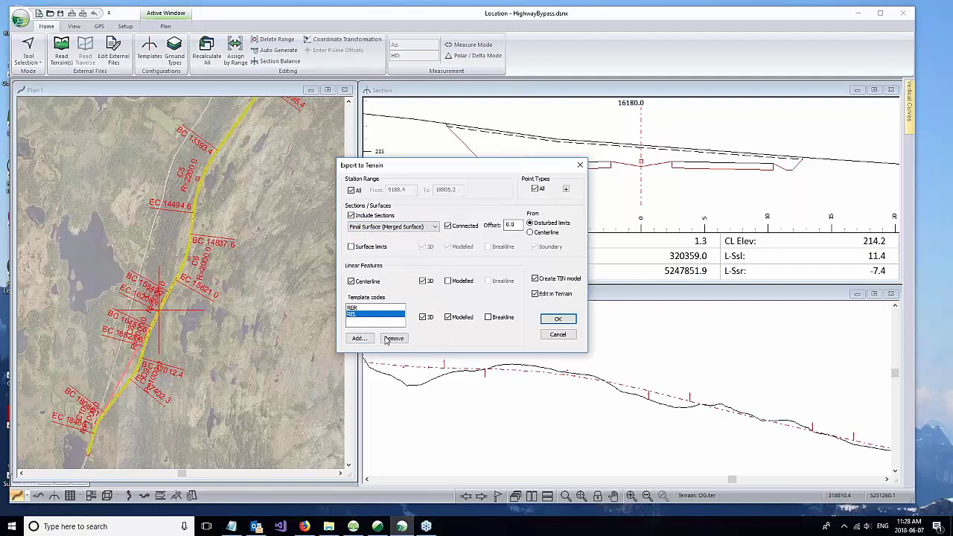
pyautogui.click(392, 339)
pyautogui.click(392, 339)
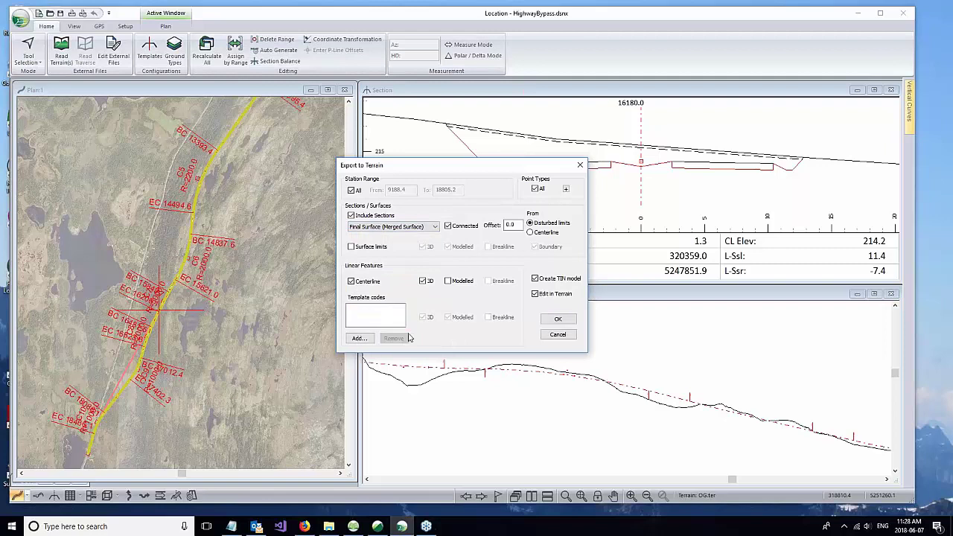
pyautogui.click(374, 284)
pyautogui.click(534, 294)
pyautogui.click(551, 320)
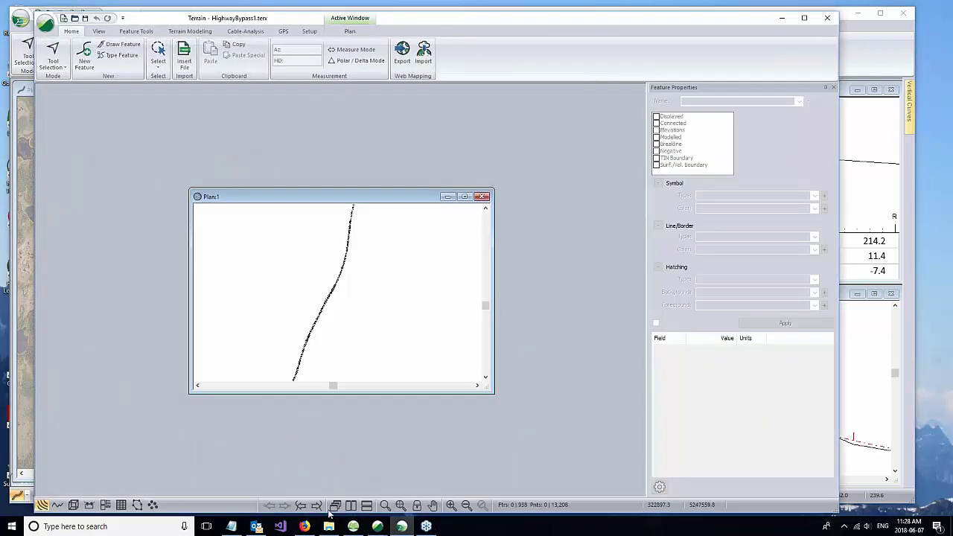
# Open a 3D view, tile it vertically beside the plan, and inspect the exported road surface along the alignment
pyautogui.click(73, 507)
pyautogui.click(350, 505)
pyautogui.moveTo(201, 269); pyautogui.dragTo(192, 342, button='middle')
pyautogui.scroll(6, 201, 342)
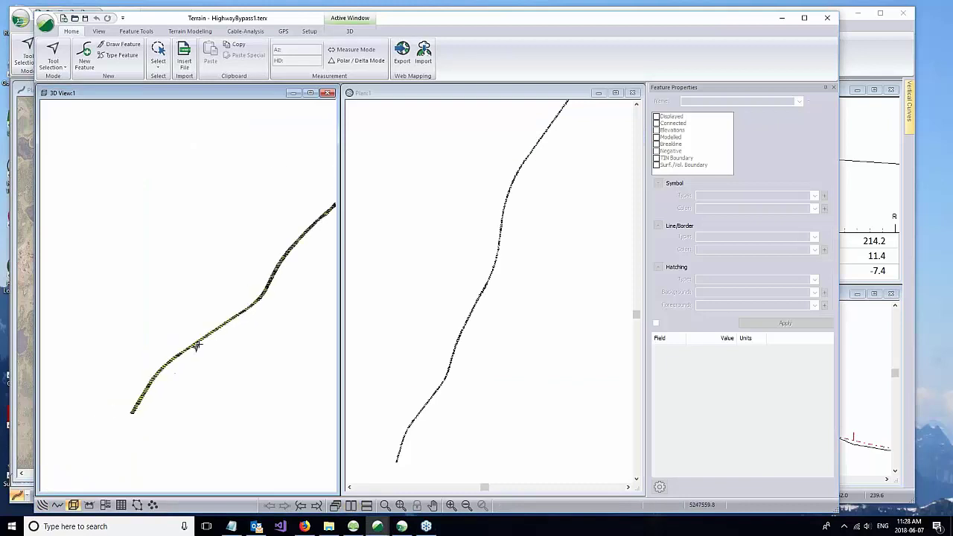
pyautogui.scroll(1, 206, 312)
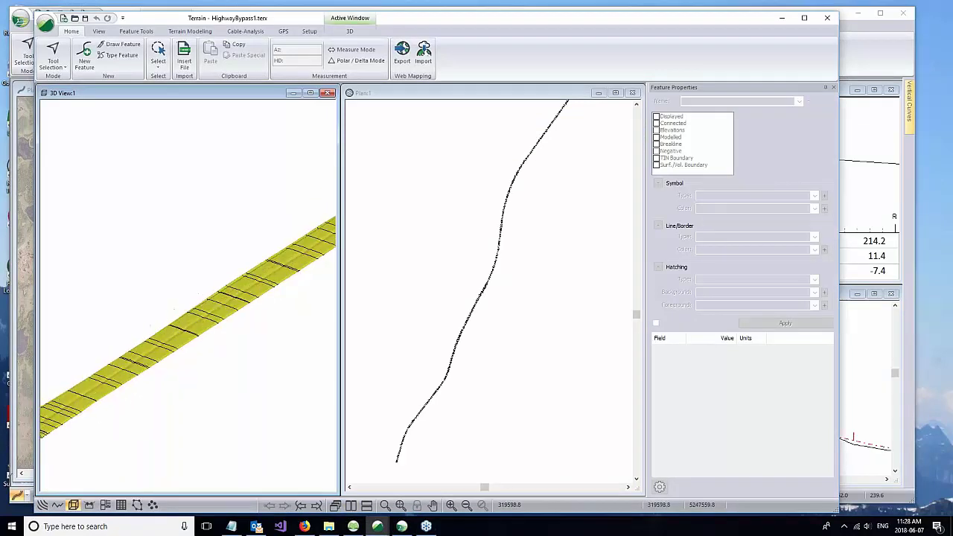
pyautogui.moveTo(247, 304); pyautogui.dragTo(117, 406, button='middle')
pyautogui.moveTo(204, 285); pyautogui.dragTo(82, 417, button='middle')
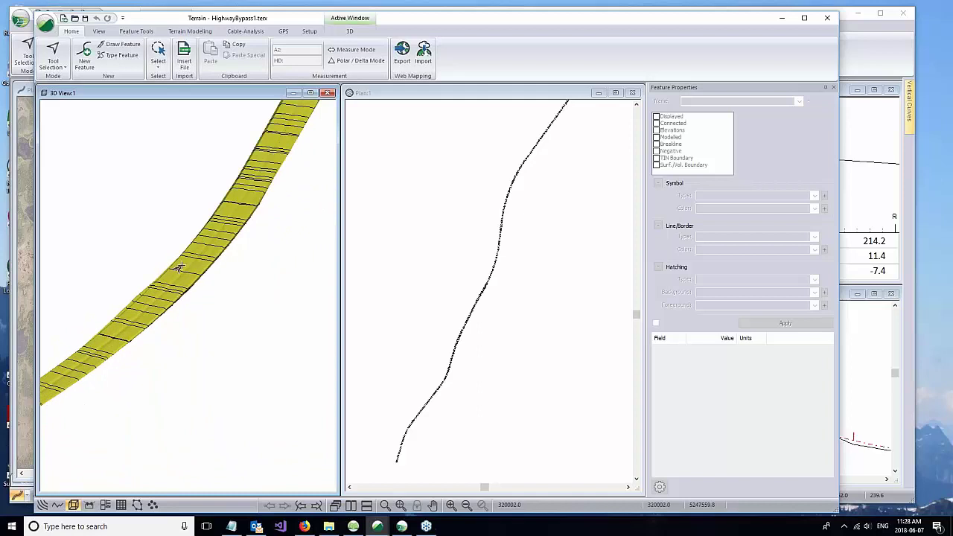
pyautogui.moveTo(179, 267); pyautogui.dragTo(100, 394, button='middle')
pyautogui.moveTo(192, 241); pyautogui.dragTo(120, 381, button='middle')
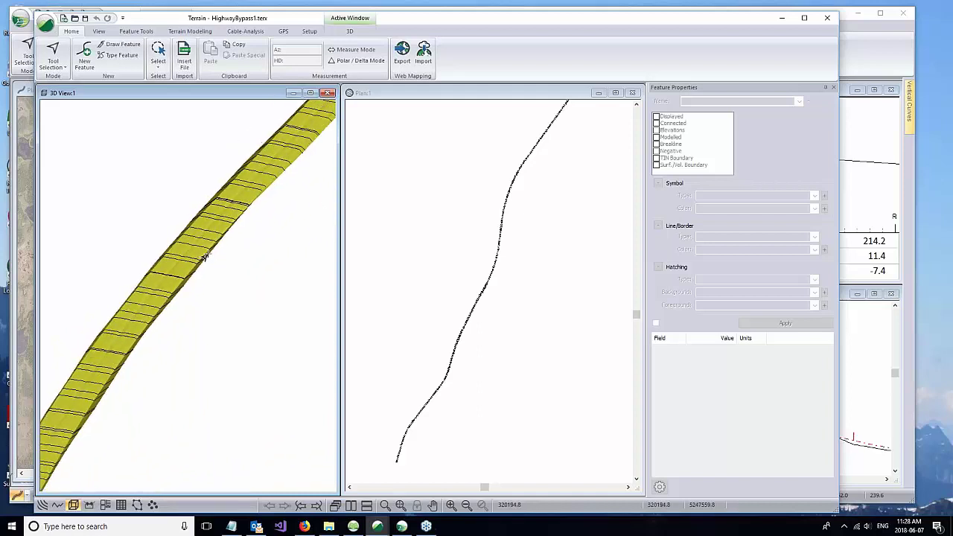
# Examine the remaining stretch of the exported road surface farther along the alignment in the 3D view
pyautogui.moveTo(248, 201); pyautogui.dragTo(158, 342, button='middle')
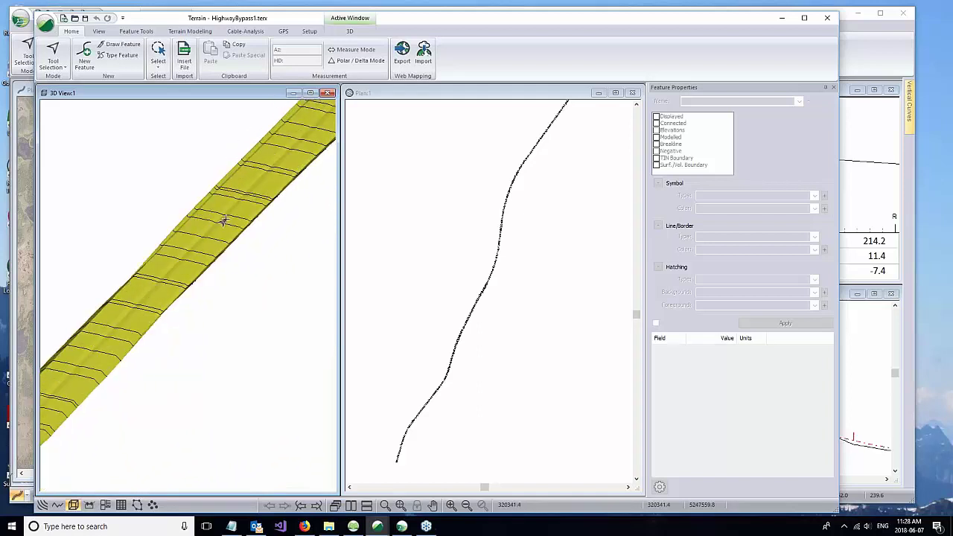
pyautogui.moveTo(223, 216); pyautogui.dragTo(122, 358, button='middle')
pyautogui.moveTo(230, 218); pyautogui.dragTo(122, 376, button='middle')
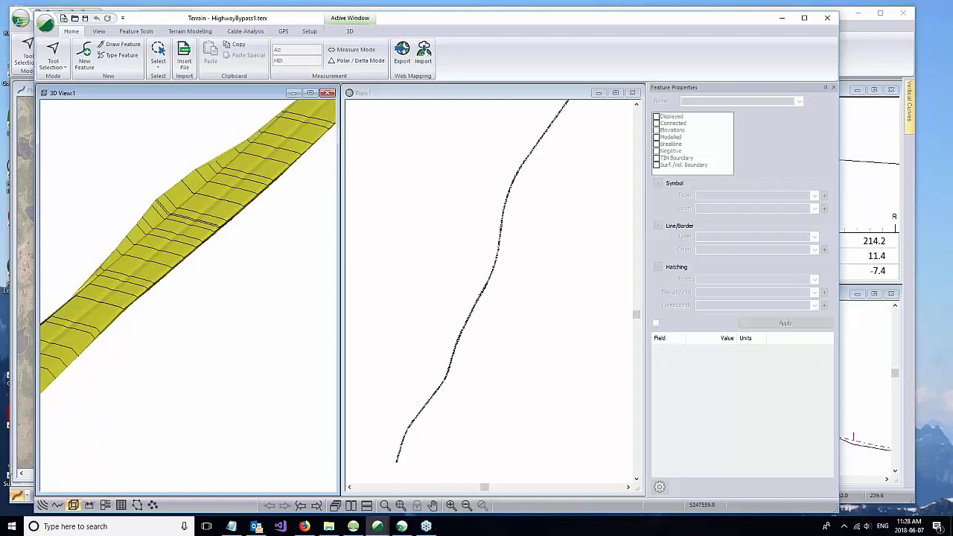
pyautogui.moveTo(192, 231); pyautogui.dragTo(74, 401, button='middle')
pyautogui.moveTo(248, 238); pyautogui.dragTo(230, 259, button='middle')
pyautogui.scroll(-3, 241, 254)
pyautogui.scroll(-5, 243, 253)
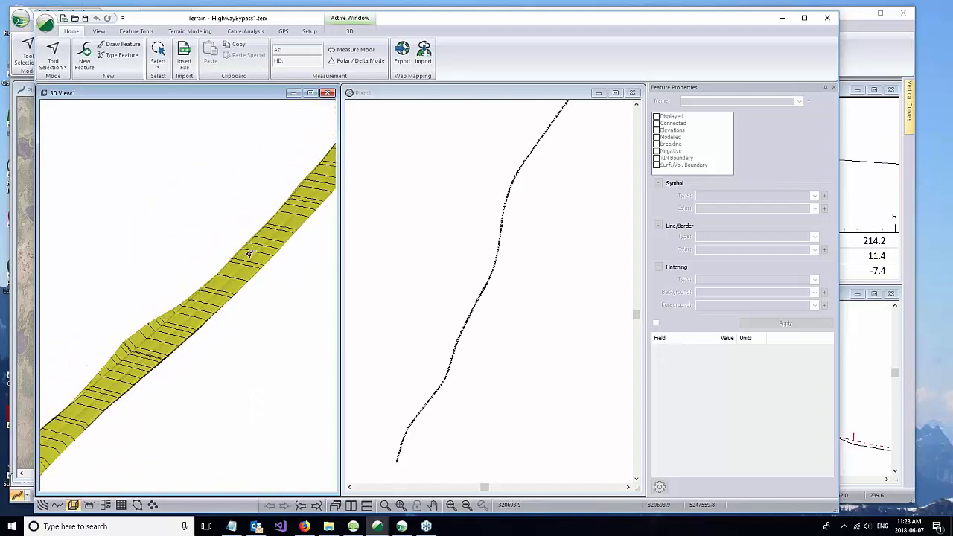
# Review the file formats offered for saving the Terrain model under a new name, without saving it
pyautogui.click(478, 93)
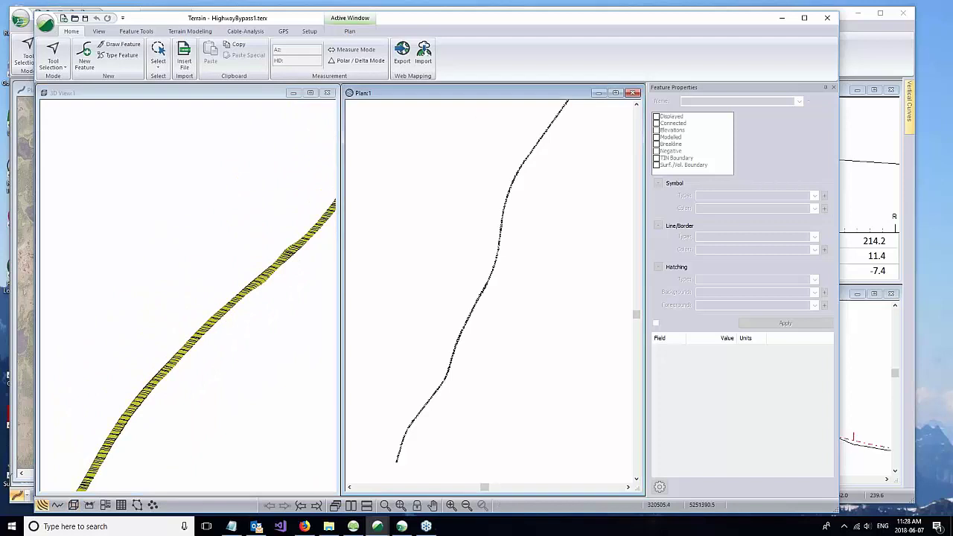
pyautogui.click(45, 23)
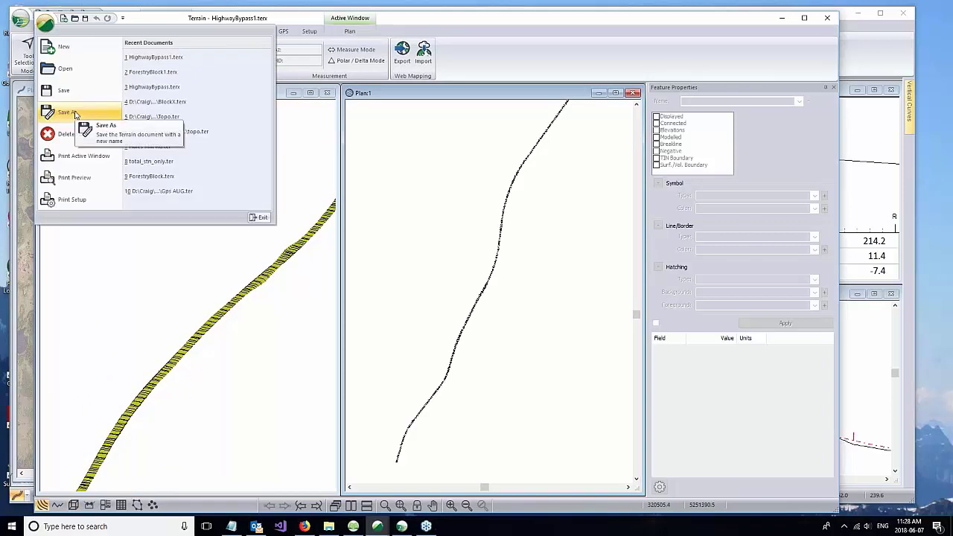
pyautogui.click(74, 114)
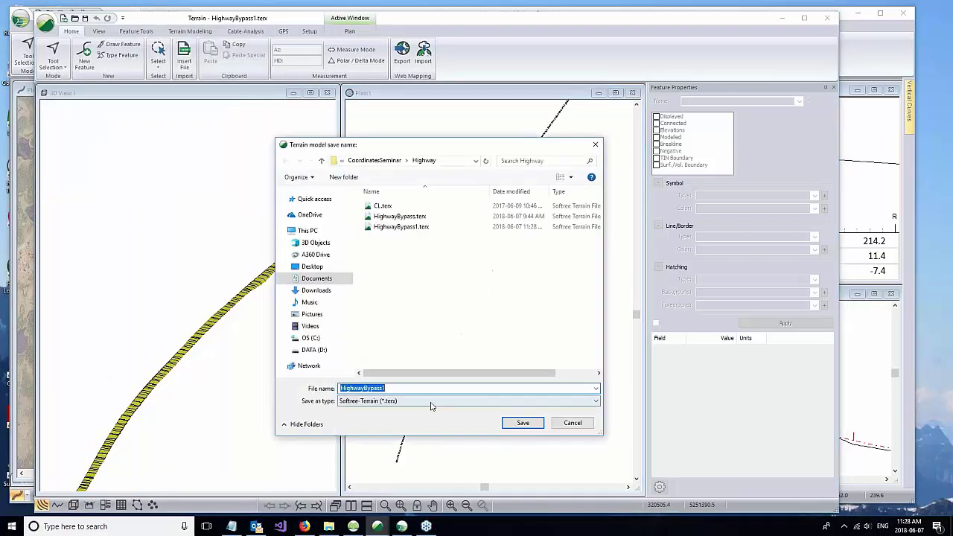
pyautogui.click(432, 401)
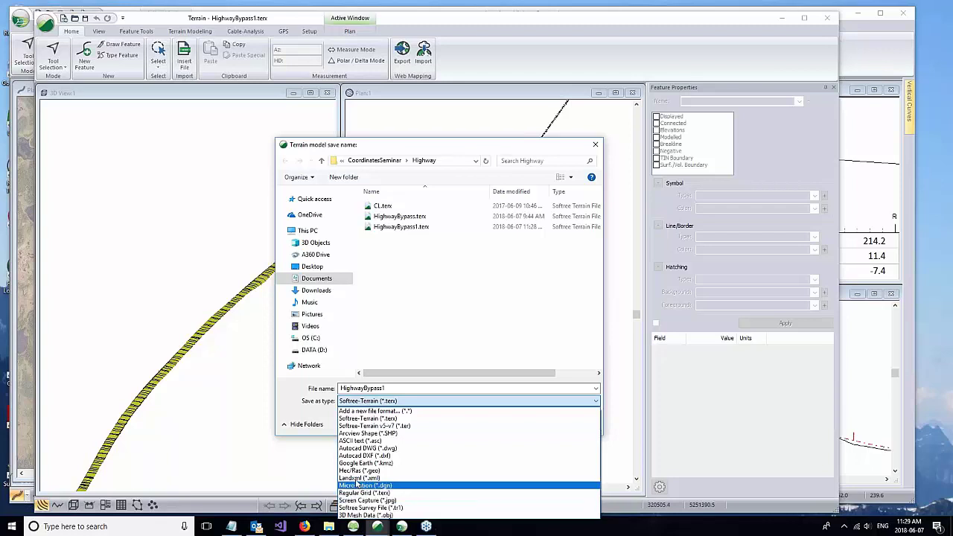
pyautogui.click(302, 419)
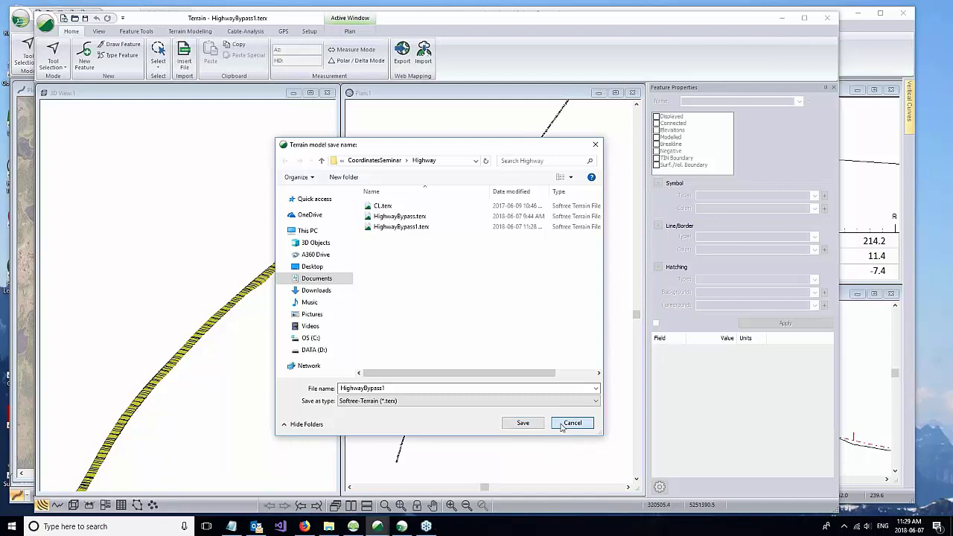
pyautogui.click(562, 424)
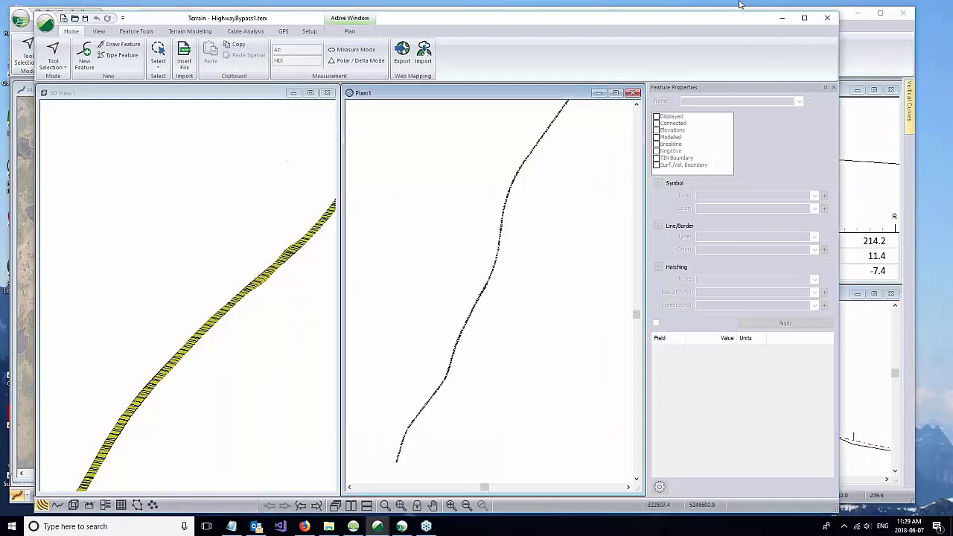
# Close the exported Terrain model, return to the Location design and reposition its window on the desktop
pyautogui.click(828, 18)
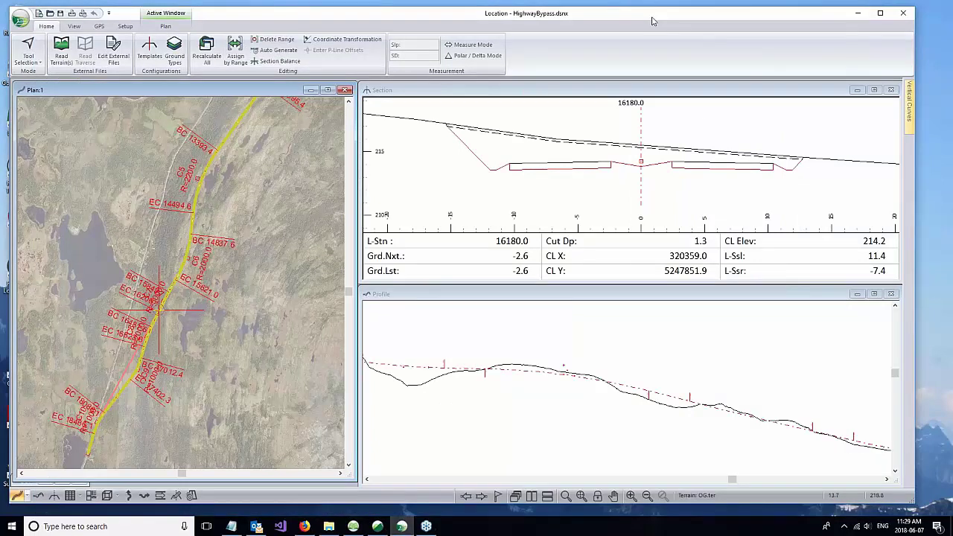
pyautogui.moveTo(652, 21); pyautogui.dragTo(676, 21)
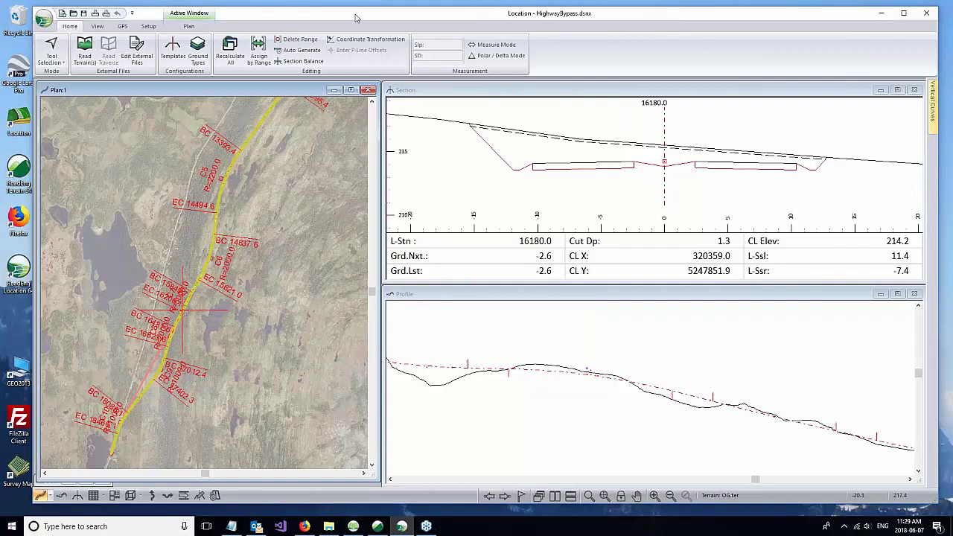
pyautogui.moveTo(355, 18); pyautogui.dragTo(345, 18)
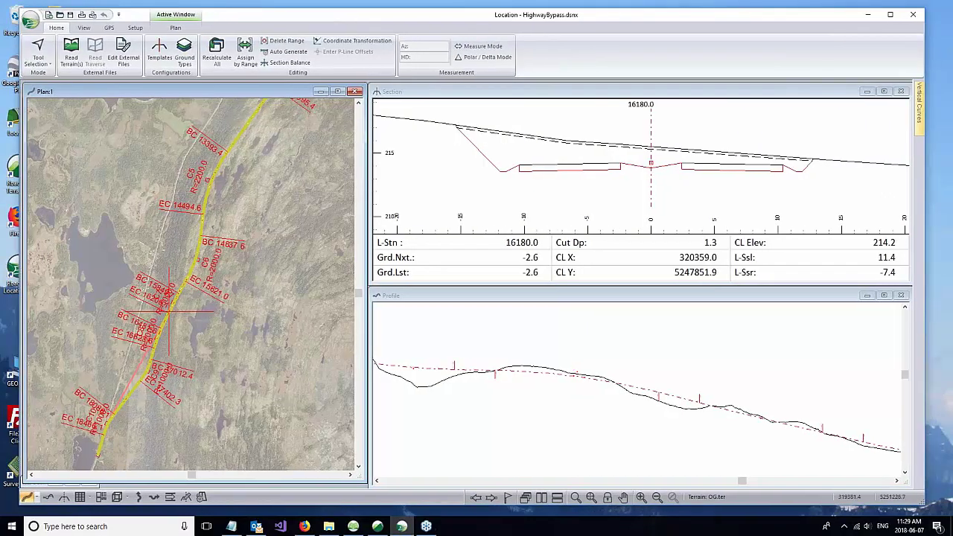
# Open the recent design NorthVan_BikeBathX.dsnx without saving the changes to the HighwayBypass design
pyautogui.click(30, 20)
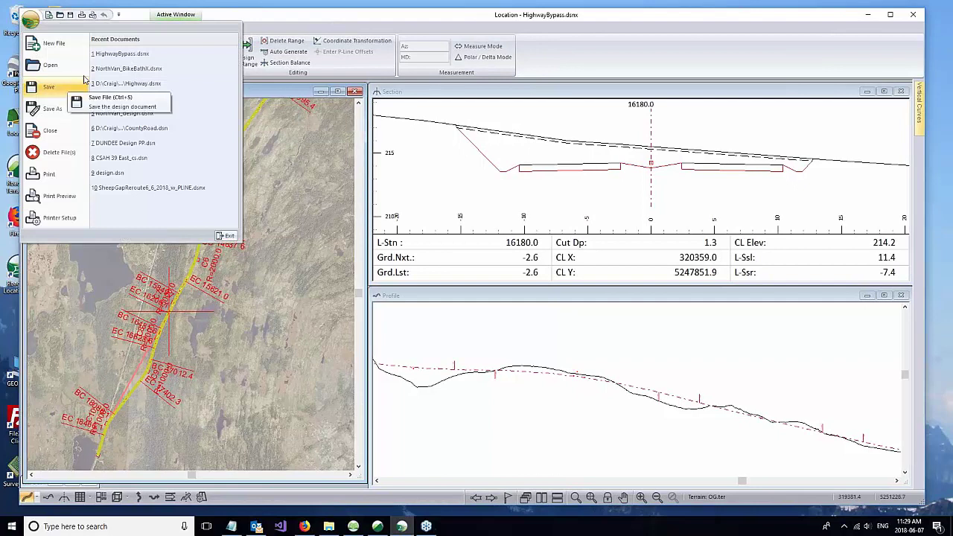
pyautogui.click(136, 68)
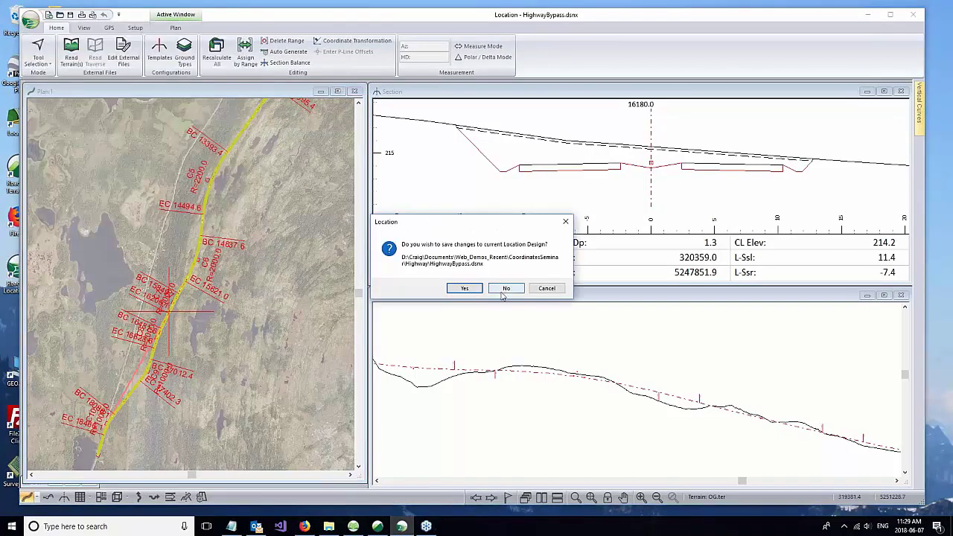
pyautogui.click(507, 287)
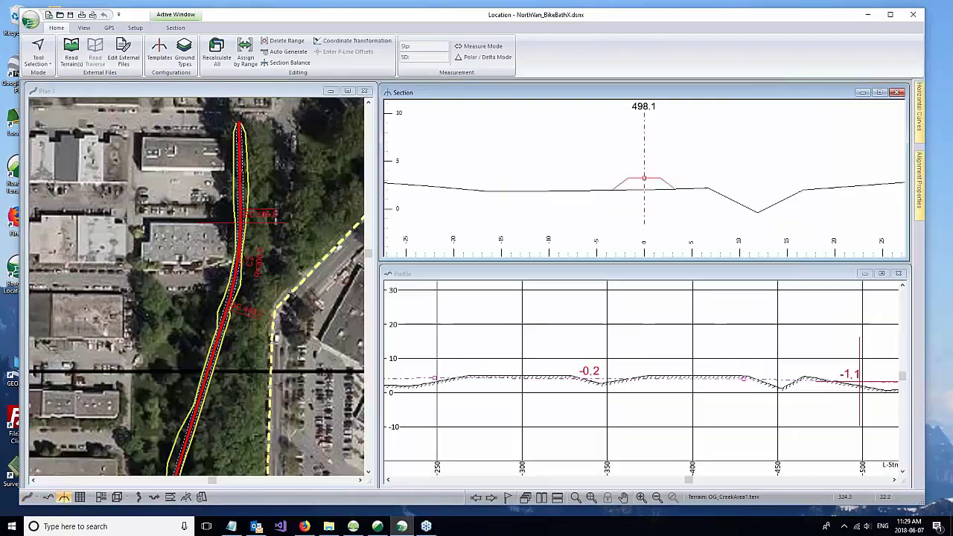
# Examine the bike path alignment over the aerial image in the plan view, including its northern end and surroundings
pyautogui.moveTo(279, 268); pyautogui.dragTo(280, 308, button='middle')
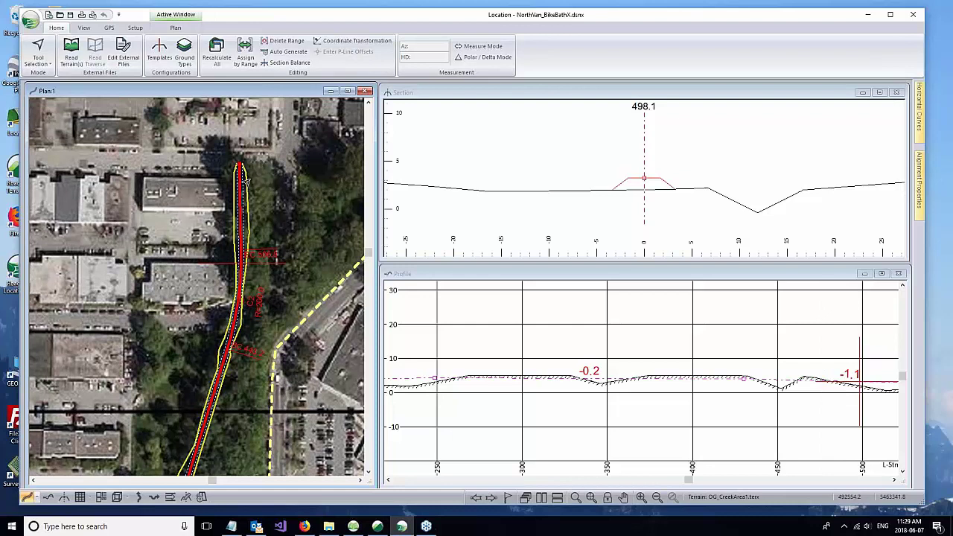
pyautogui.moveTo(253, 414); pyautogui.dragTo(279, 262, button='middle')
pyautogui.scroll(-1, 279, 263)
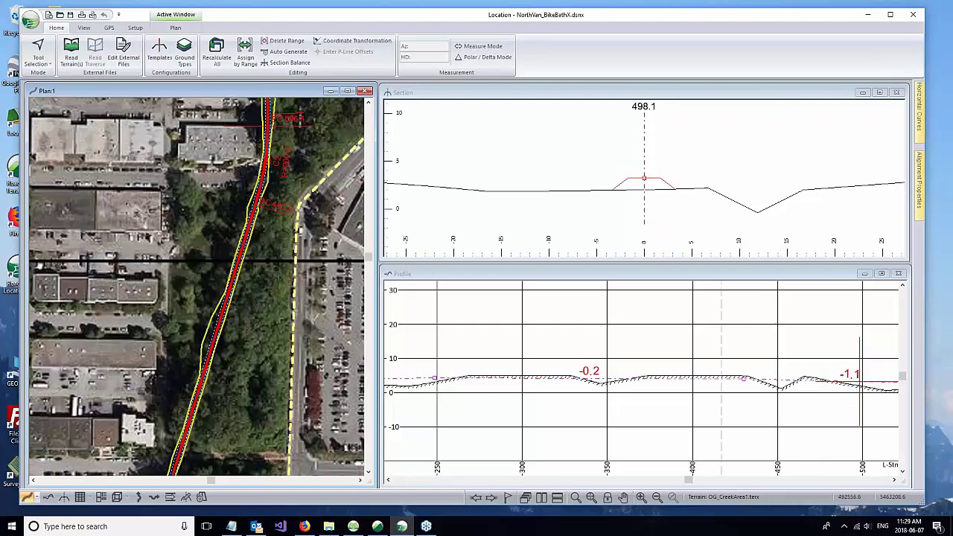
pyautogui.scroll(-2, 278, 334)
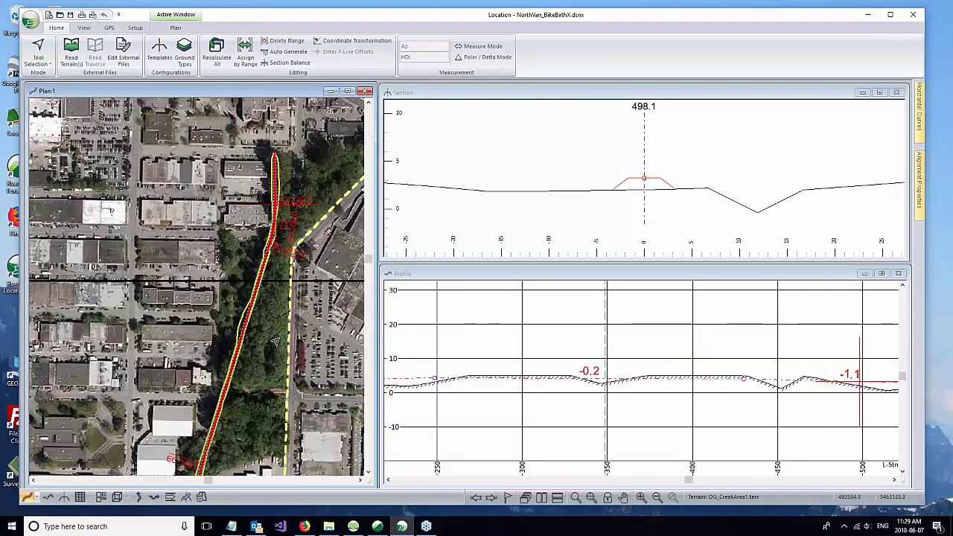
pyautogui.scroll(-1, 275, 341)
pyautogui.scroll(-1, 260, 335)
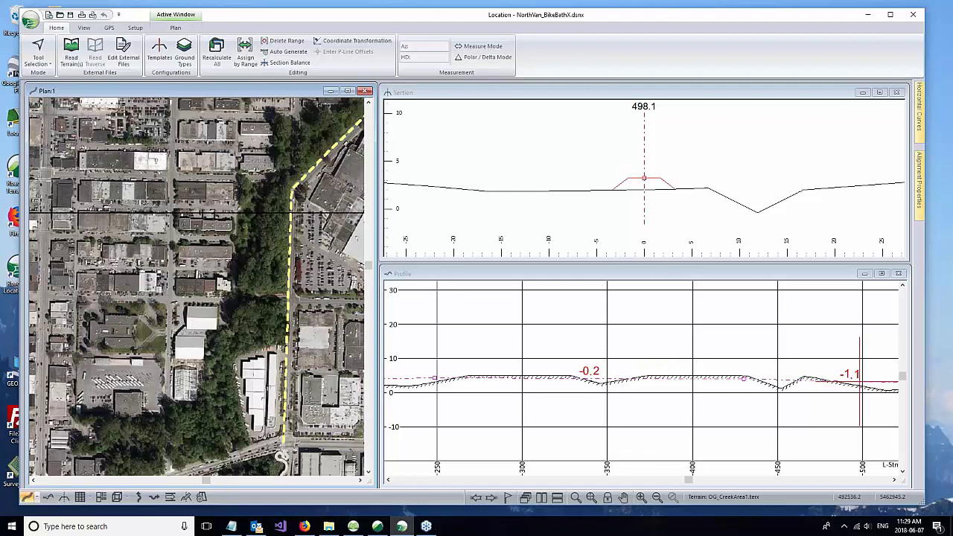
pyautogui.scroll(-1, 251, 327)
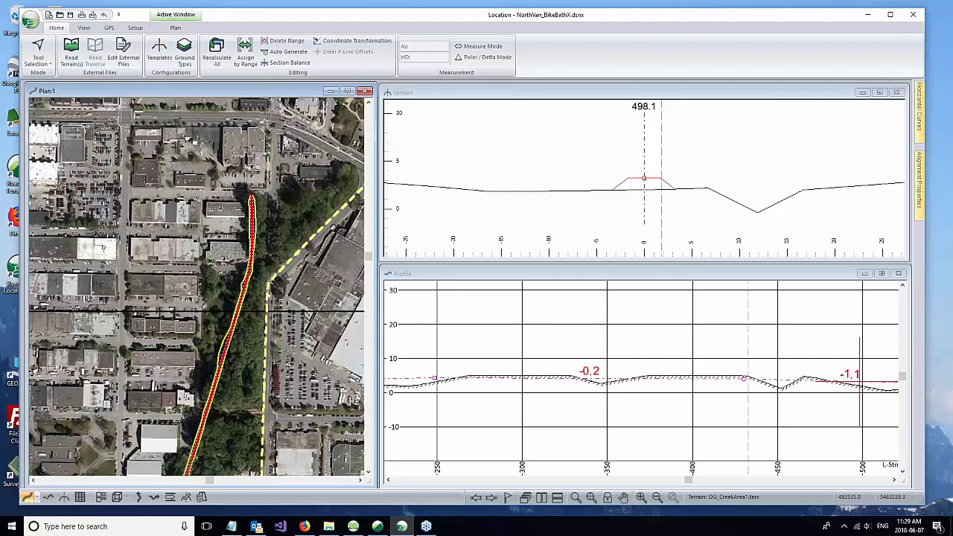
pyautogui.scroll(2, 254, 210)
pyautogui.scroll(1, 254, 197)
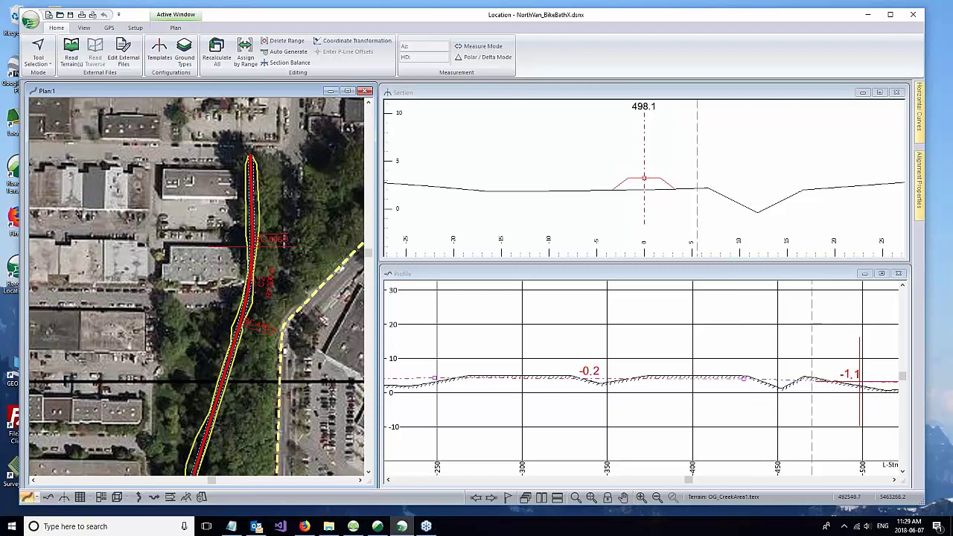
pyautogui.moveTo(280, 287)
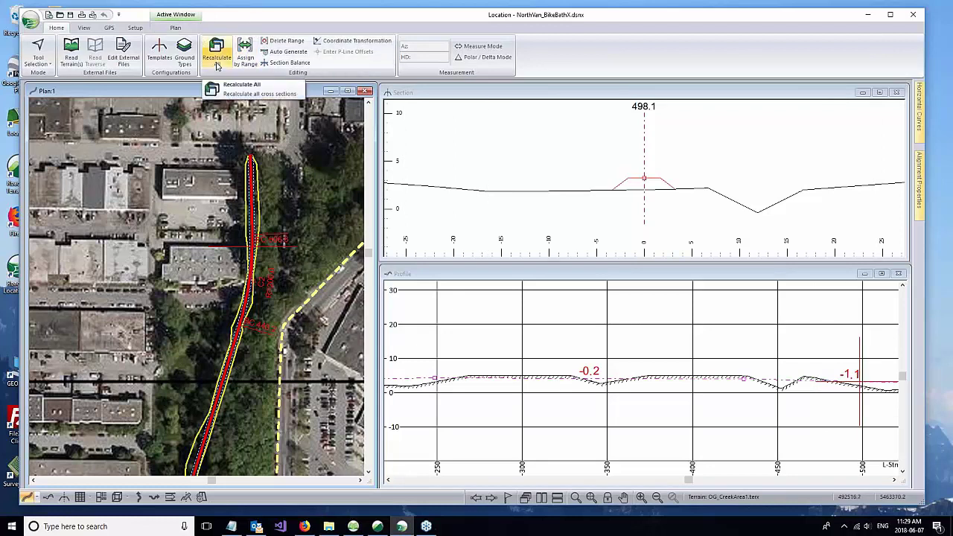
# Connect the design to GPS with Windows Location Provider as the source
pyautogui.click(110, 28)
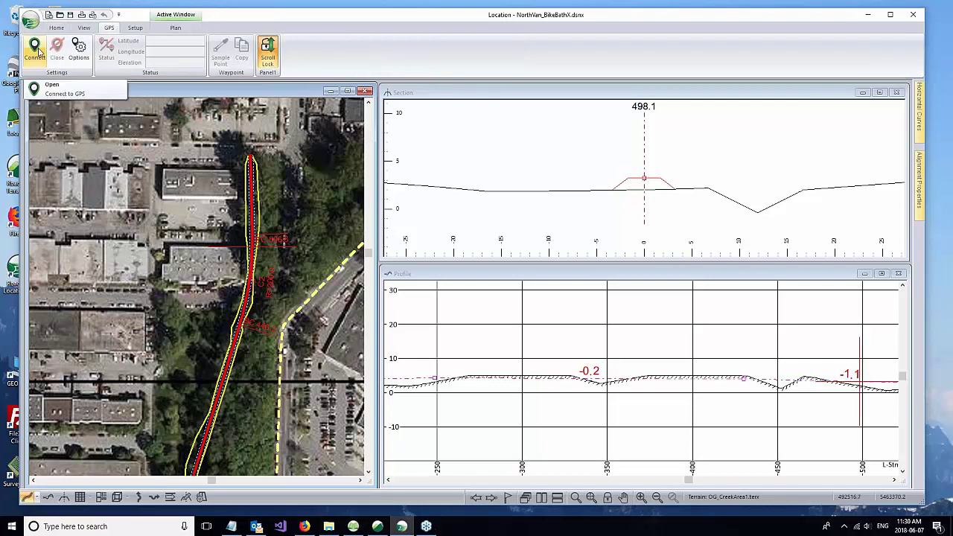
pyautogui.click(39, 50)
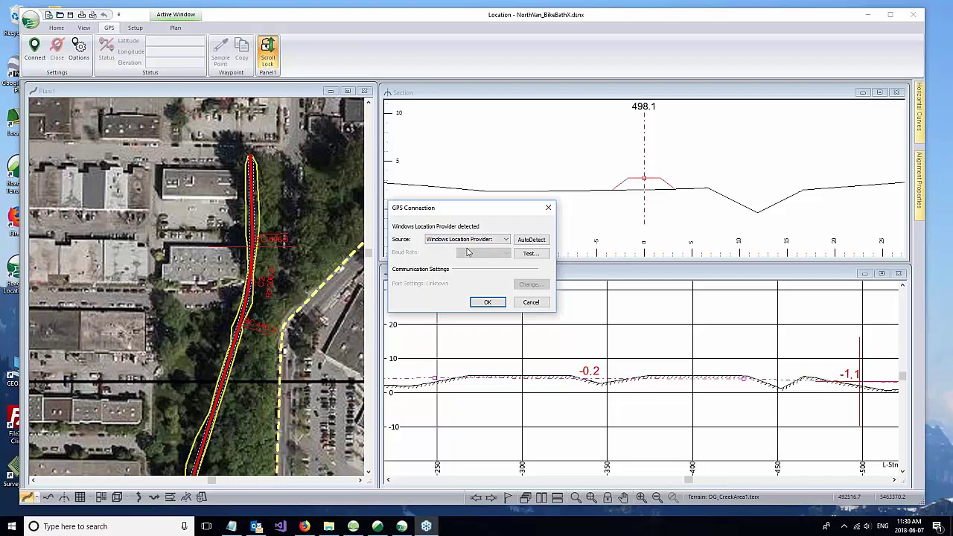
pyautogui.click(488, 306)
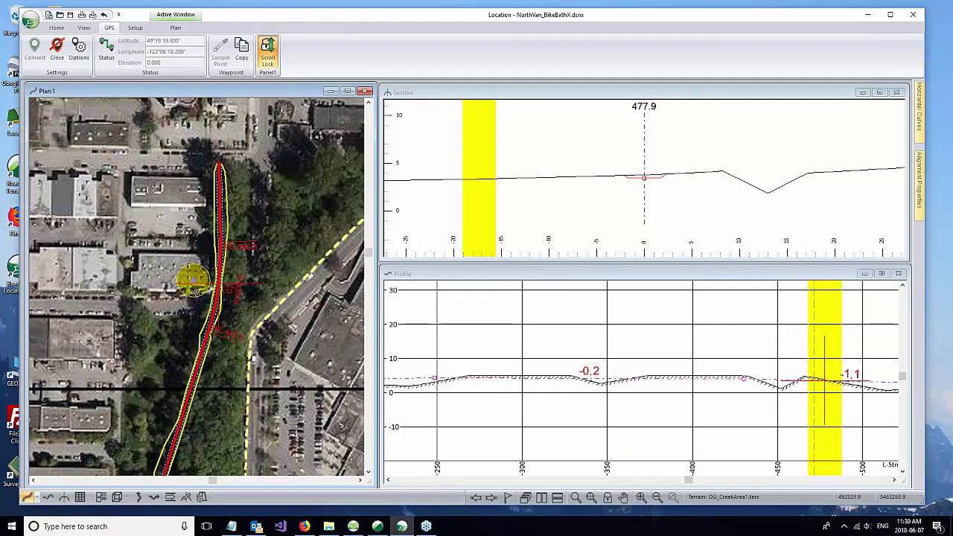
# Examine the GPS position relative to the bike path alignment in the section, profile and plan views
pyautogui.click(565, 171)
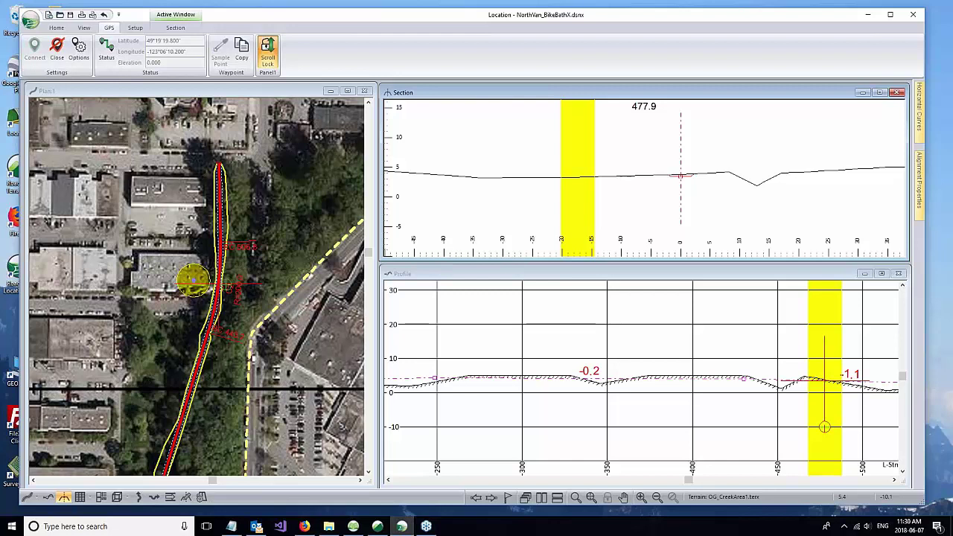
pyautogui.click(824, 421)
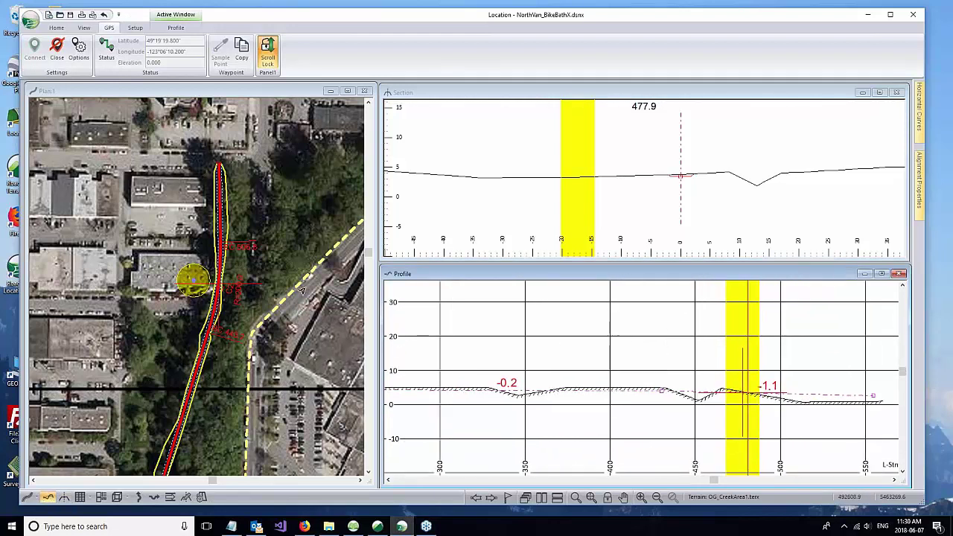
pyautogui.scroll(1, 301, 292)
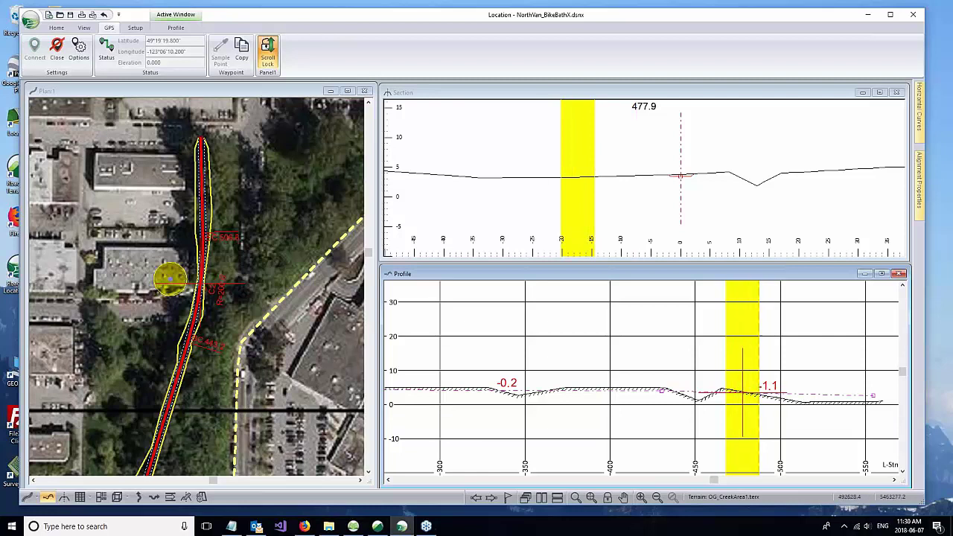
pyautogui.moveTo(283, 335); pyautogui.dragTo(309, 259, button='middle')
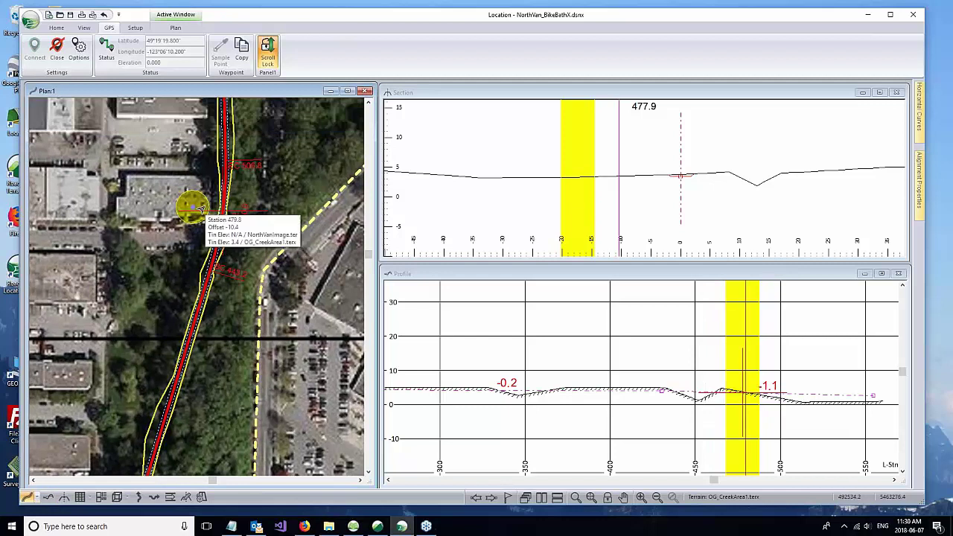